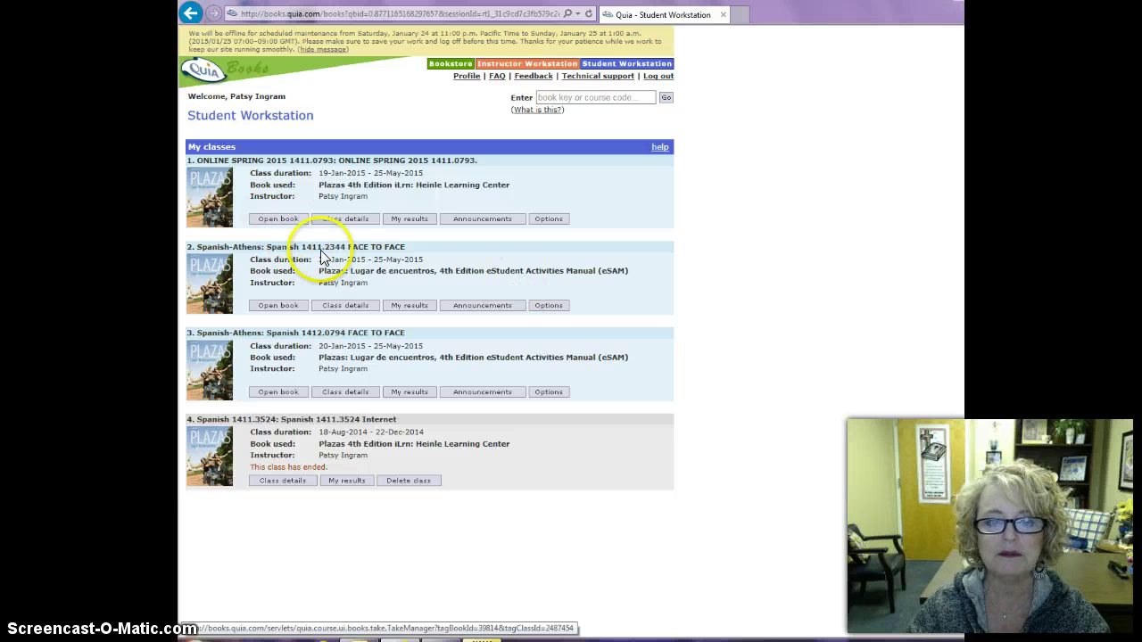
# Step: Open the book for the ONLINE SPRING 2015 1411.0793 class and launch its eBook
pyautogui.click(279, 220)
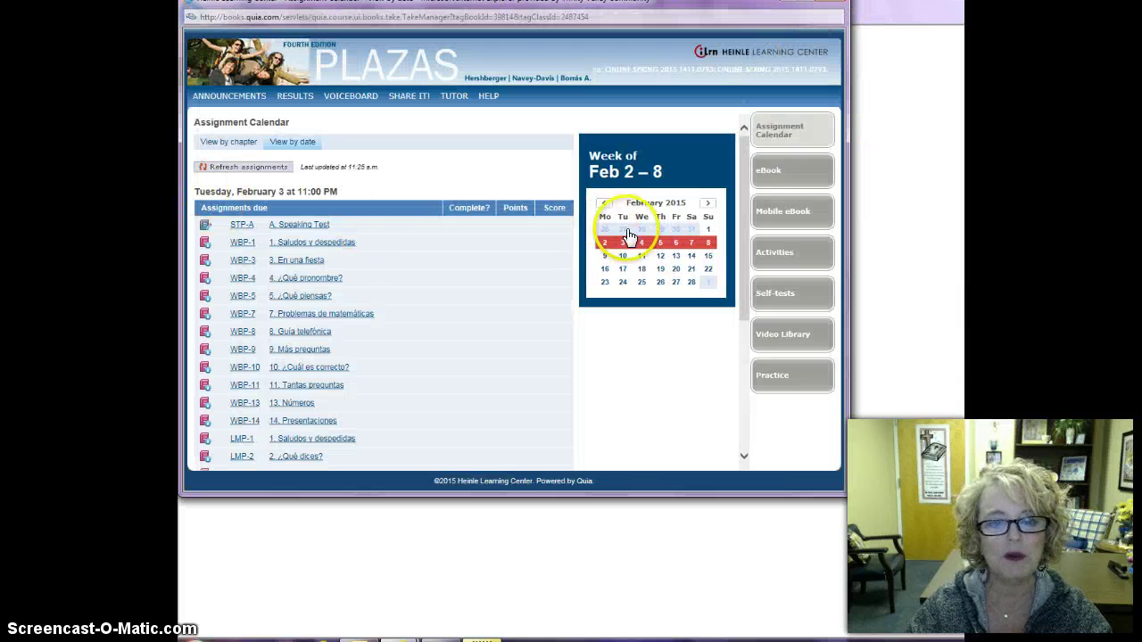
pyautogui.click(768, 172)
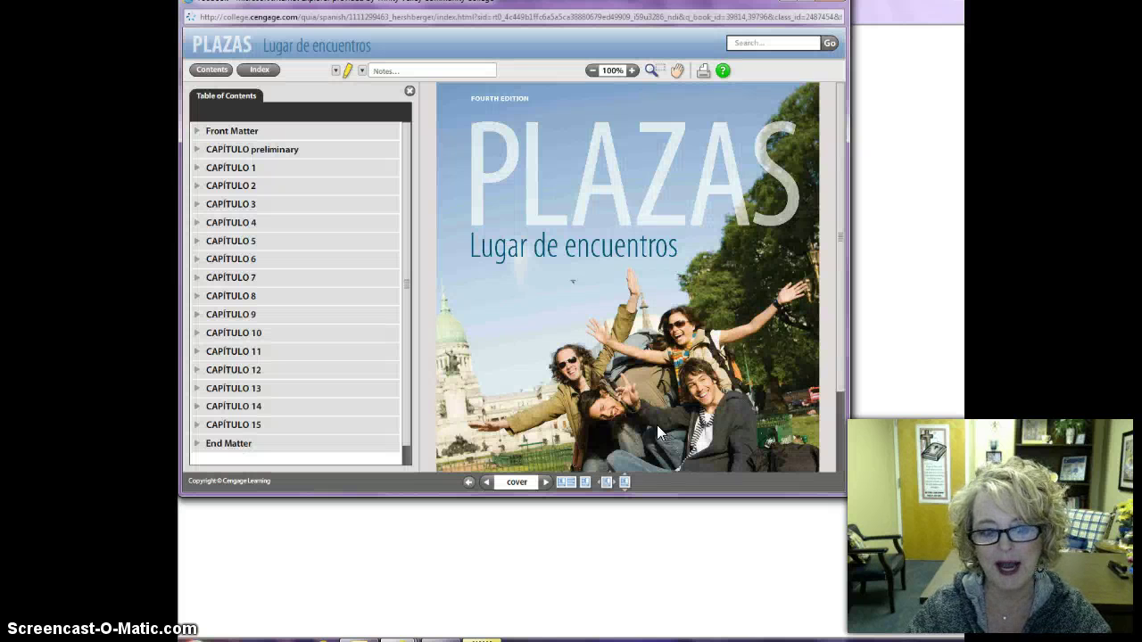
# Step: Go to the Vocabulario Esencial page of the preliminary chapter in the eBook and maximize its window
pyautogui.click(233, 130)
pyautogui.click(238, 150)
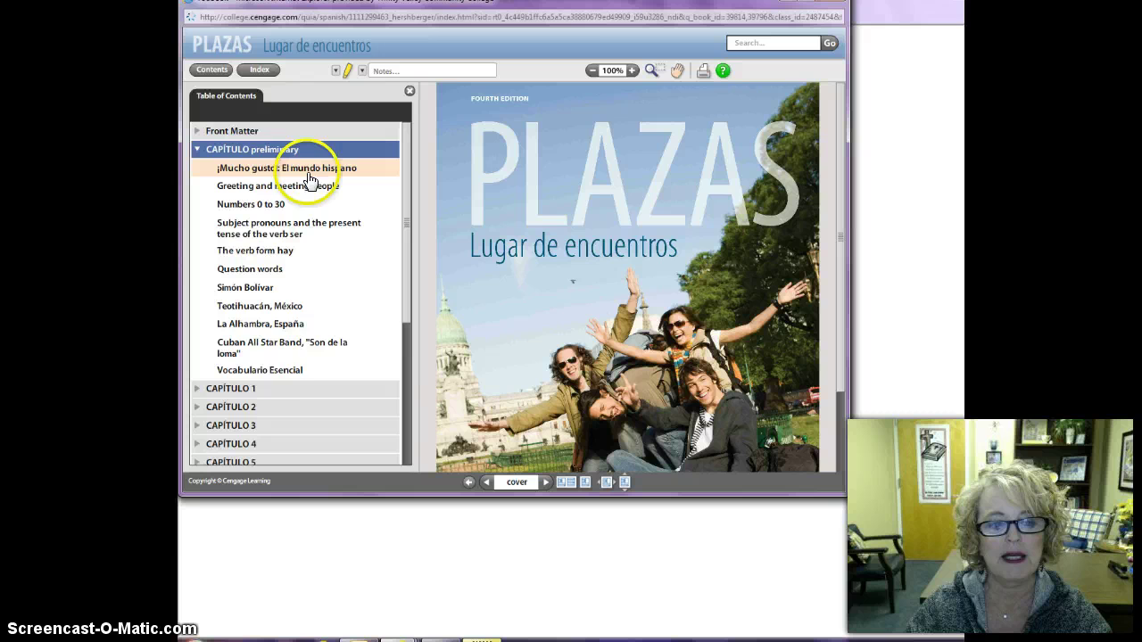
pyautogui.click(272, 373)
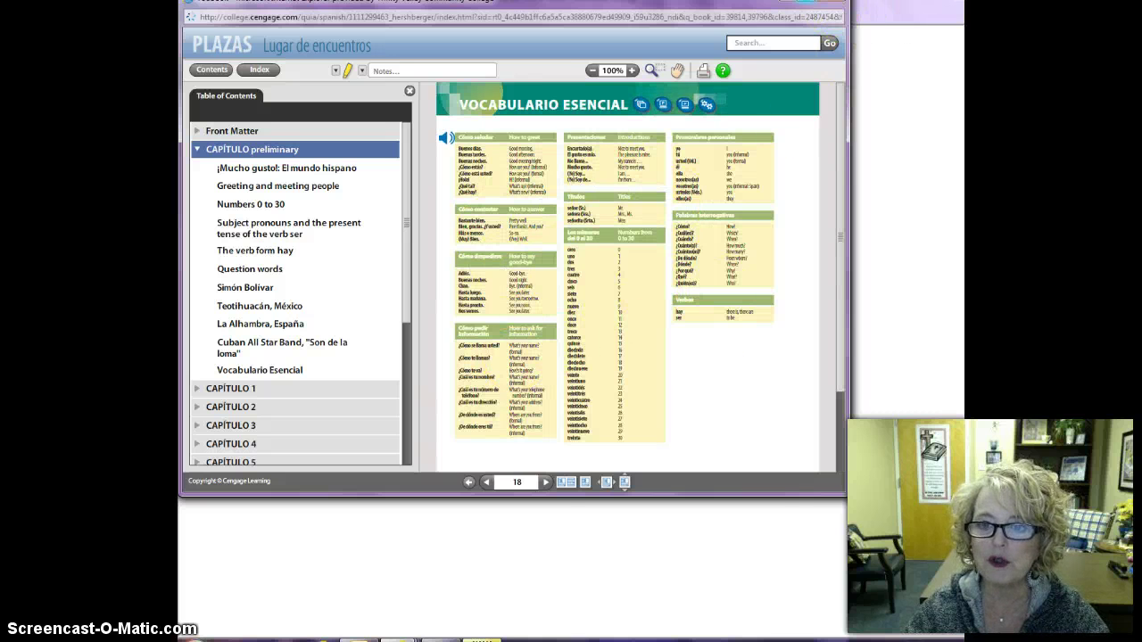
pyautogui.doubleClick(764, 4)
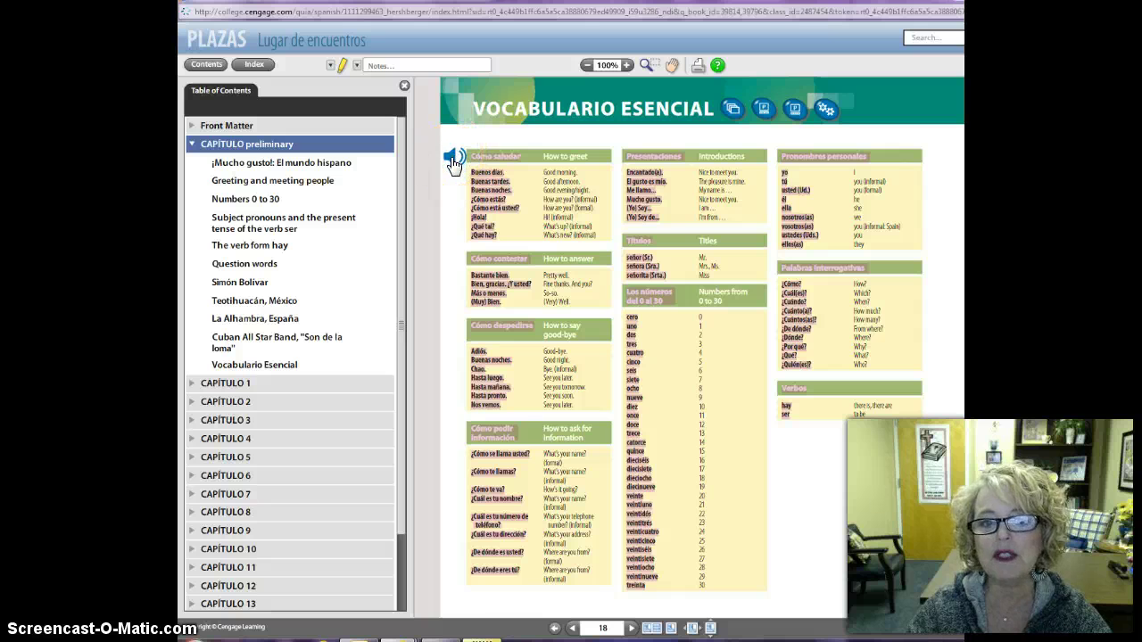
# Step: Play the pronunciation of "Buenos días", "¿Cómo está usted?" and "¡Hola!" in the Cómo saludar list
pyautogui.click(491, 177)
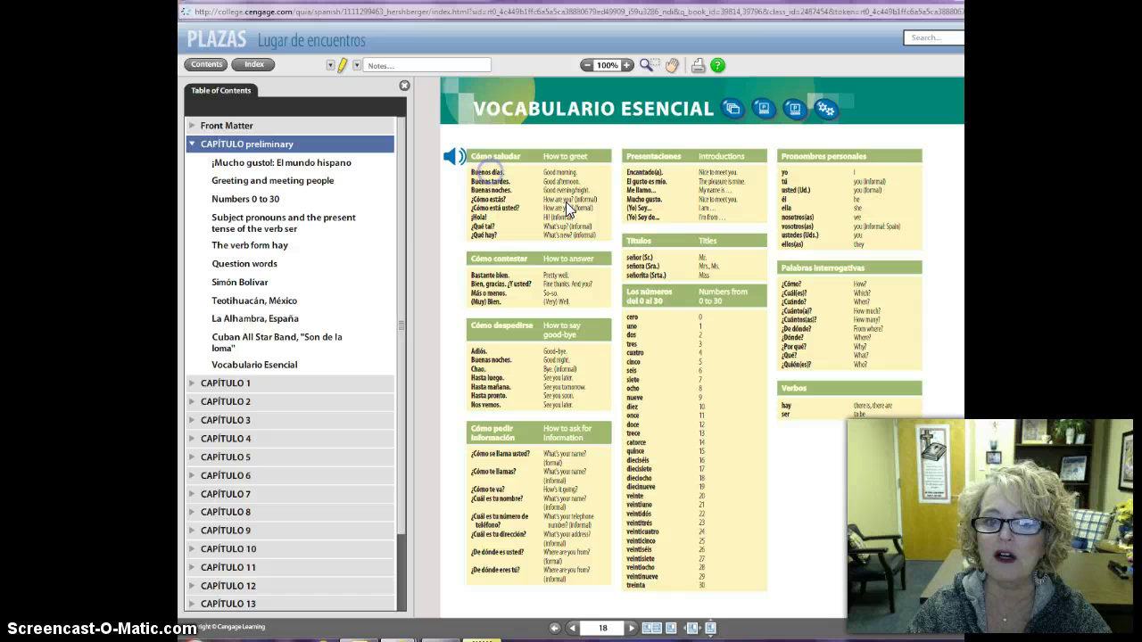
pyautogui.click(500, 208)
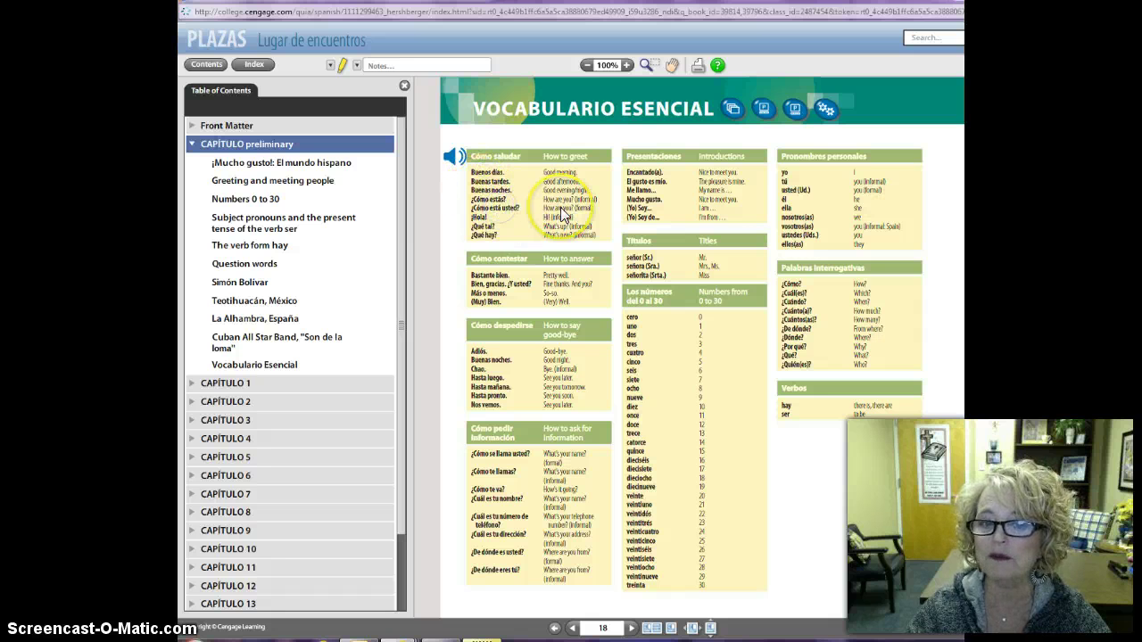
pyautogui.click(479, 217)
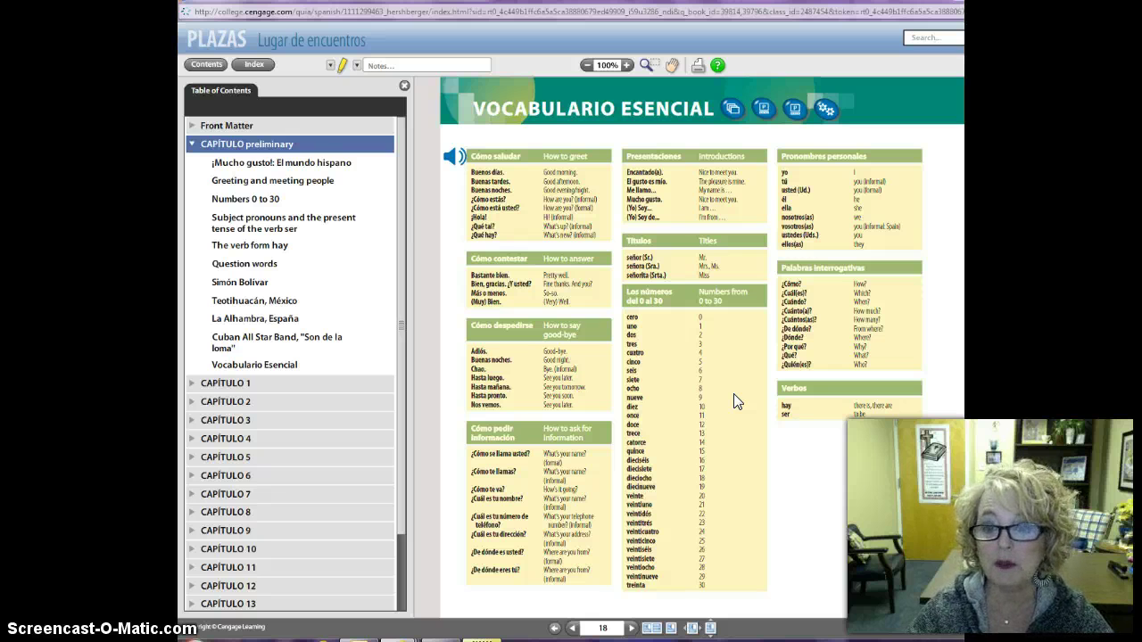
# Step: Open the Chapter 00 Vocabulario esencial flashcards and play the audio on the "el calendario" card
pyautogui.click(734, 111)
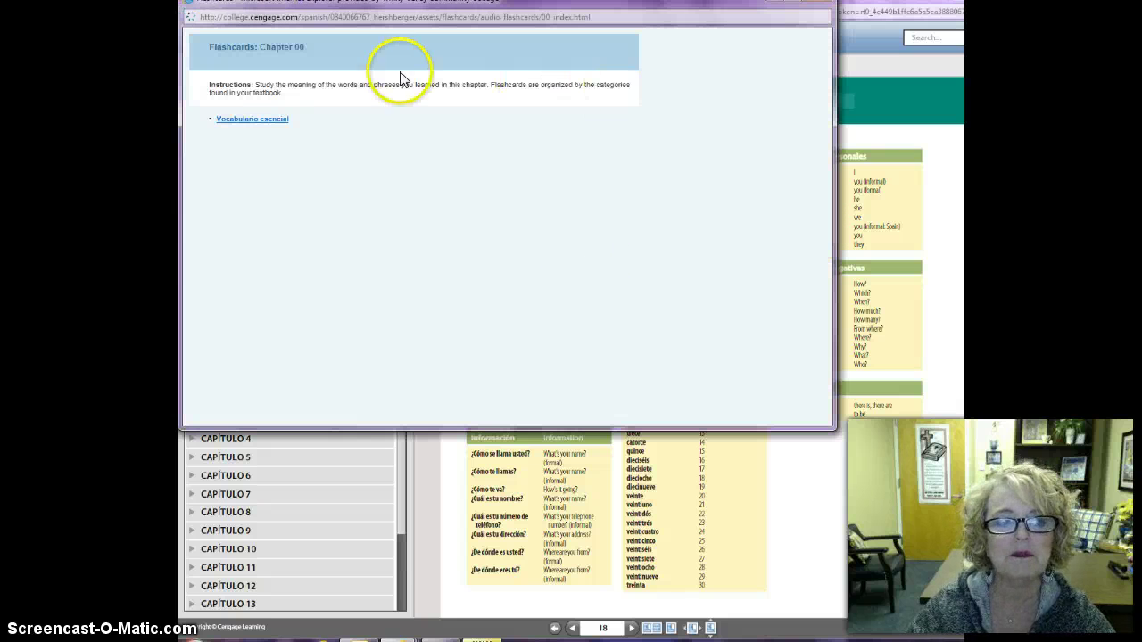
pyautogui.click(264, 125)
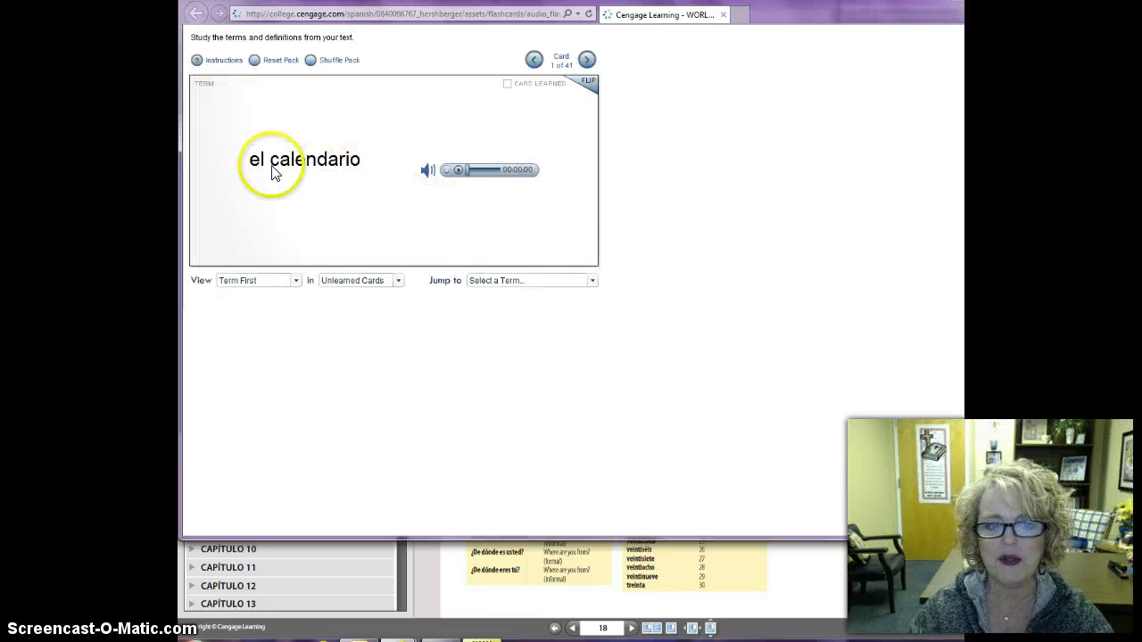
pyautogui.click(429, 175)
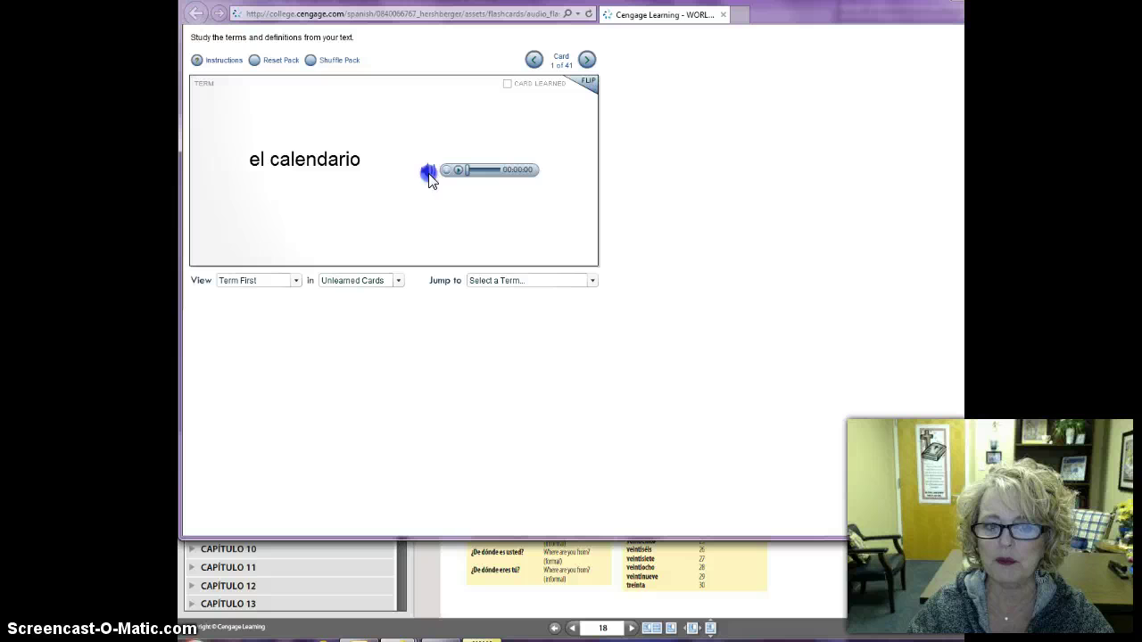
pyautogui.click(429, 175)
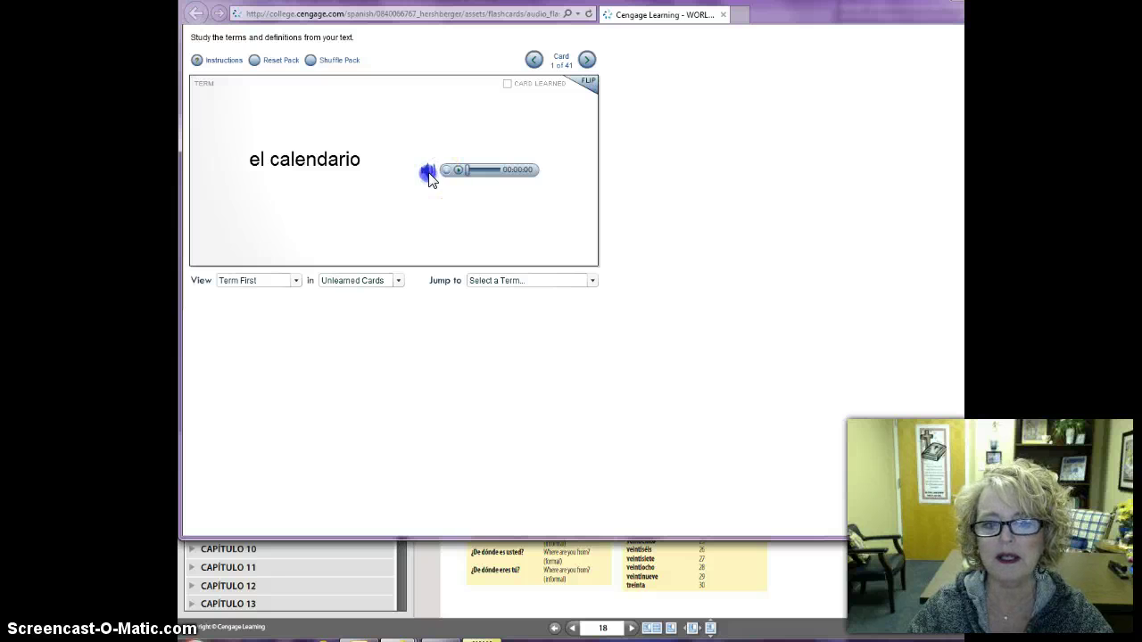
pyautogui.click(453, 174)
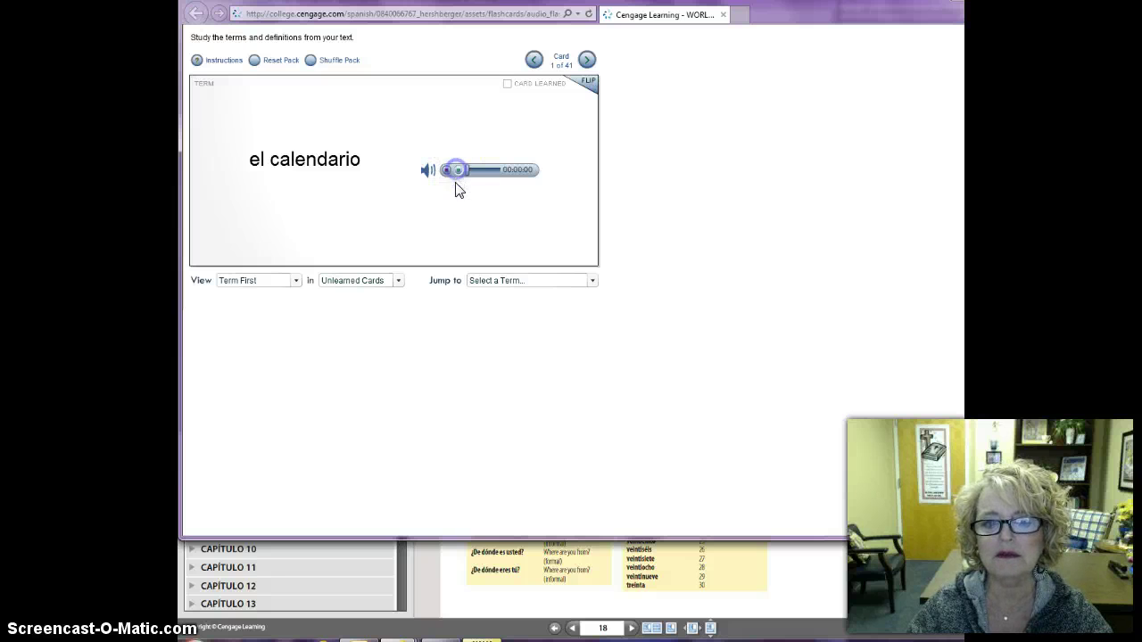
pyautogui.click(459, 177)
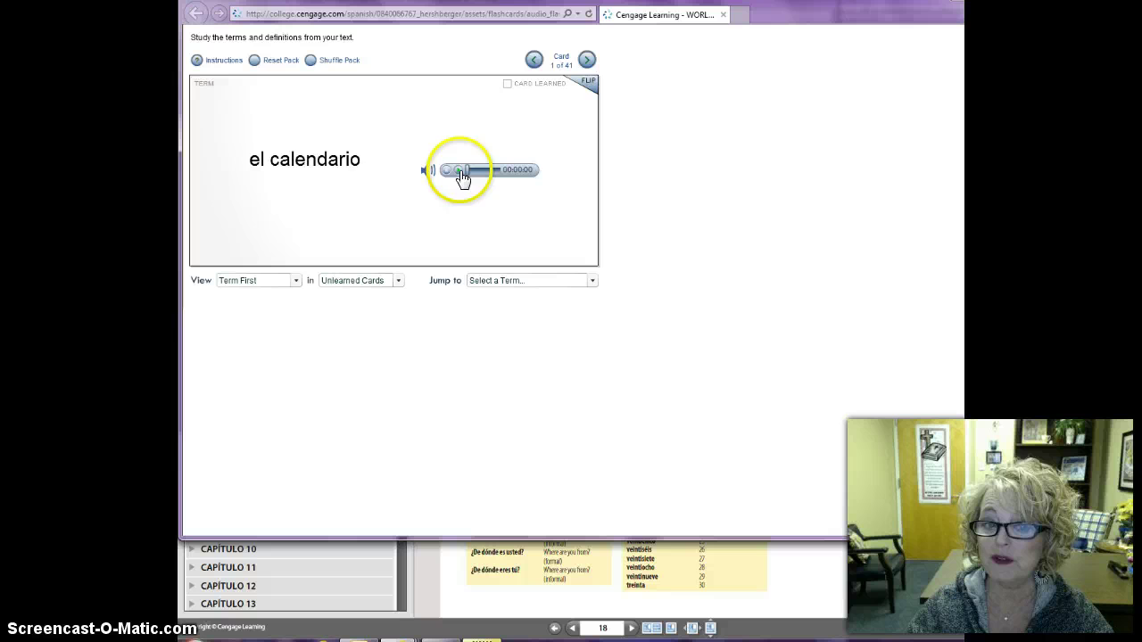
# Step: Advance to the second flashcard and play the audio for "el lápiz (los lápices)"
pyautogui.click(586, 60)
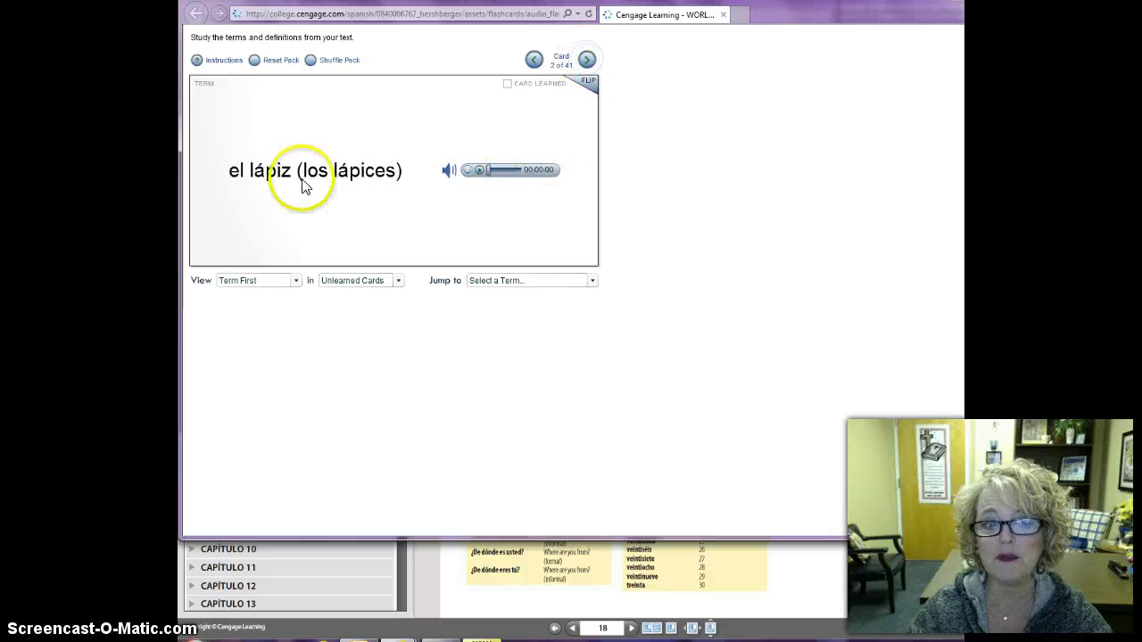
pyautogui.click(479, 169)
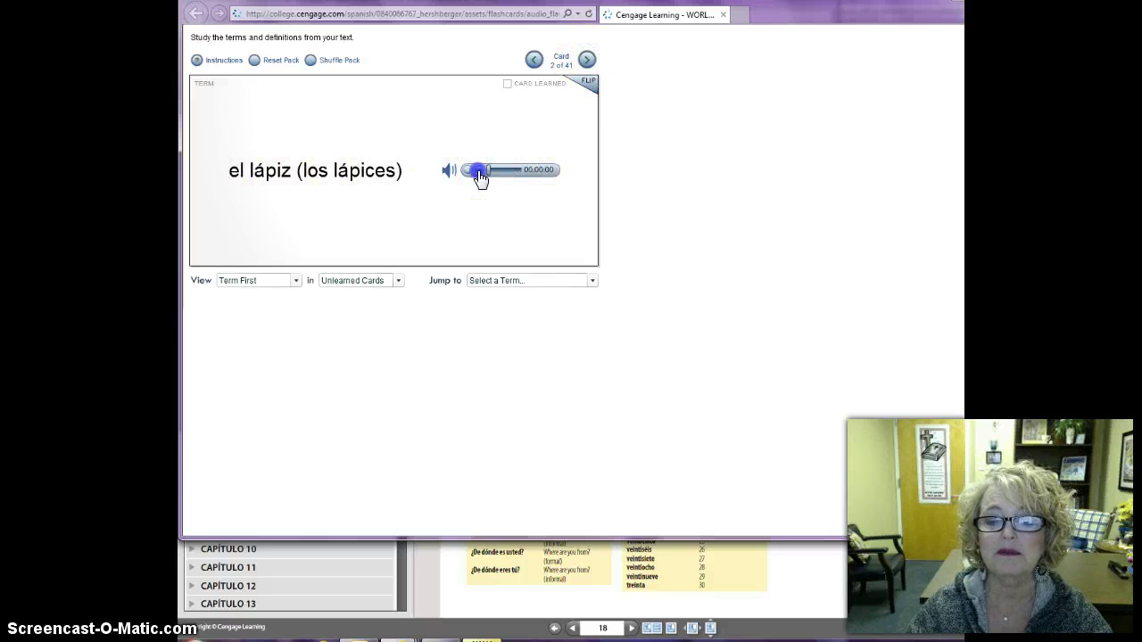
pyautogui.click(479, 175)
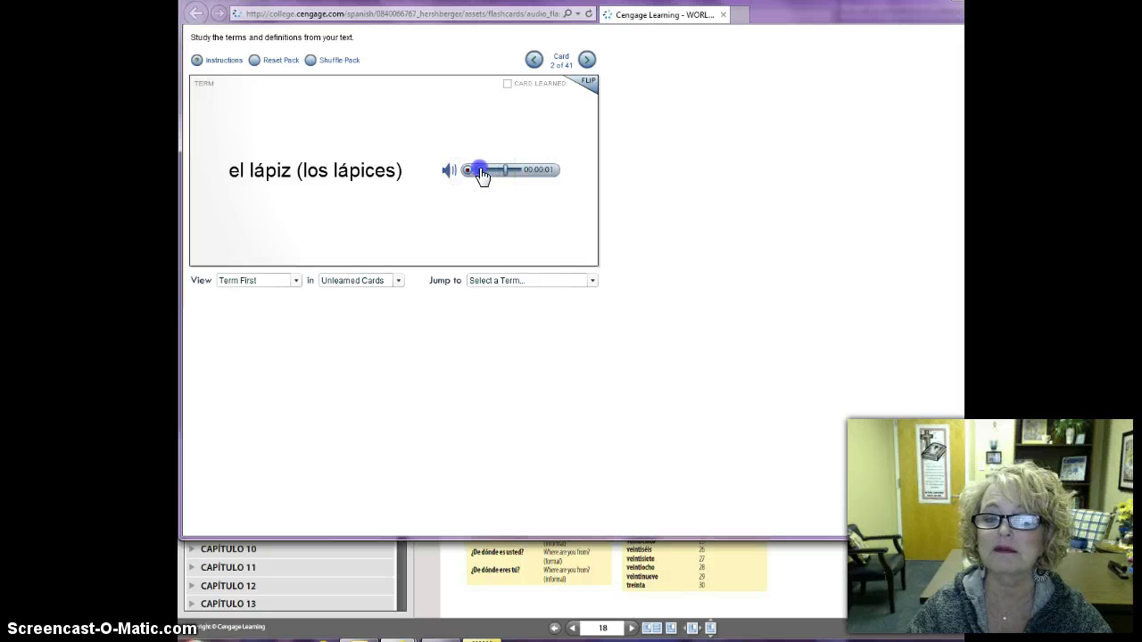
pyautogui.click(478, 177)
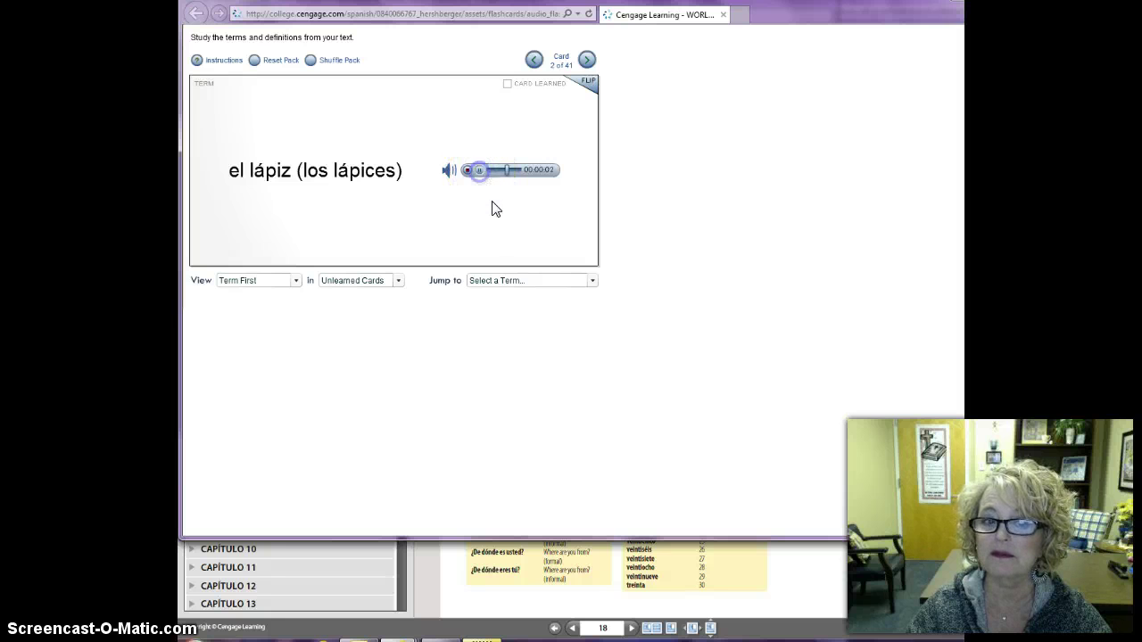
pyautogui.click(492, 208)
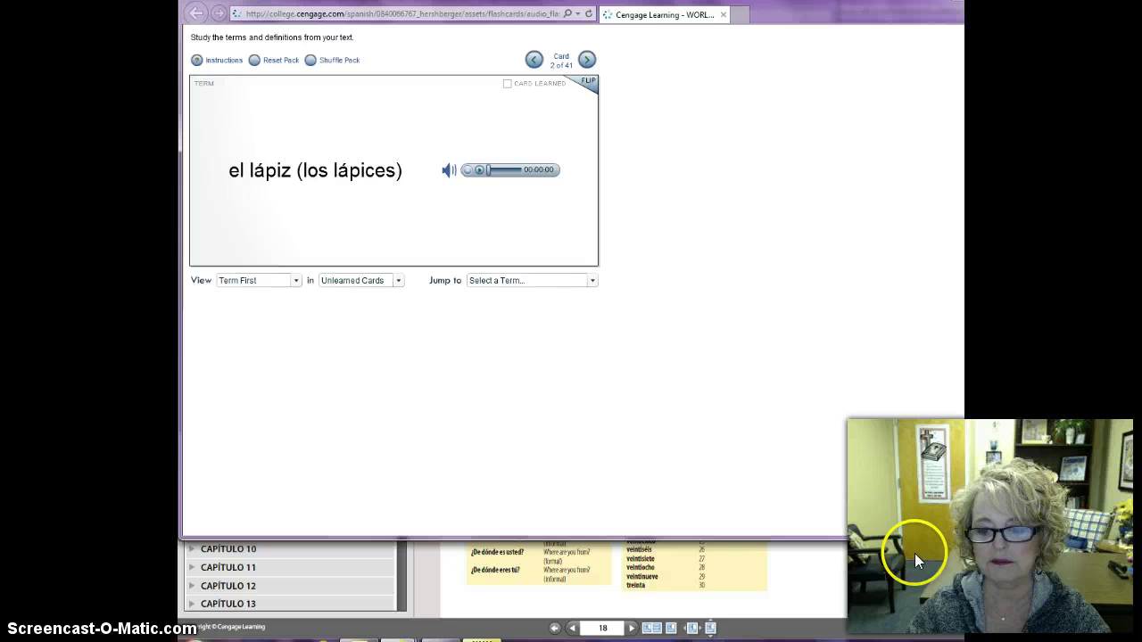
# Step: Close both flashcard windows to return to the eBook's Vocabulario Esencial page
pyautogui.moveTo(887, 535); pyautogui.dragTo(560, 55)
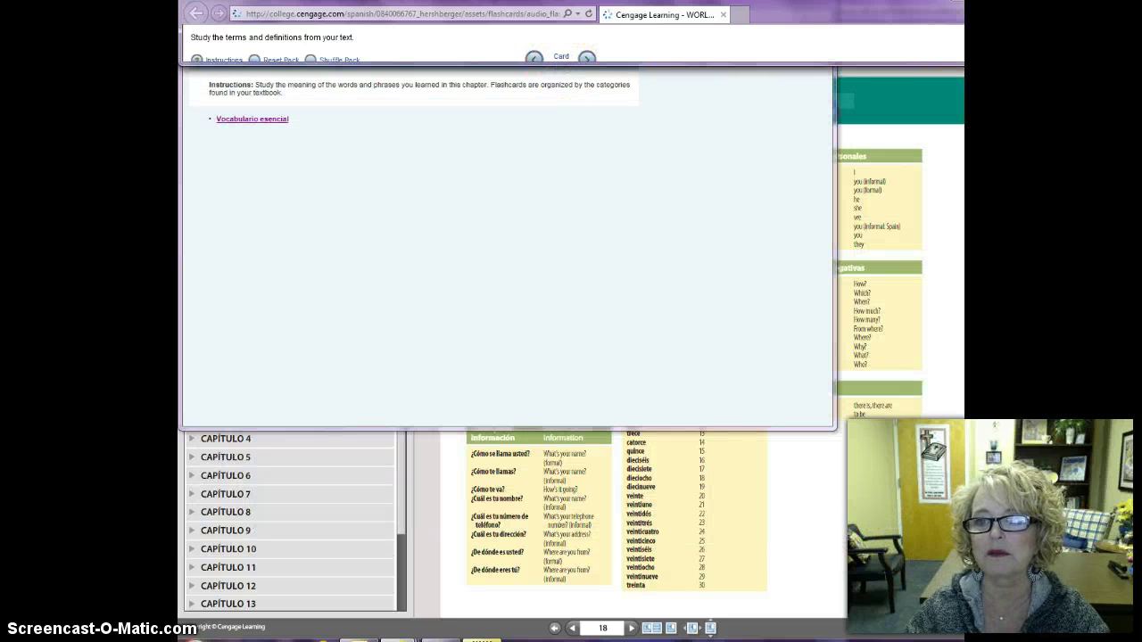
pyautogui.click(791, 239)
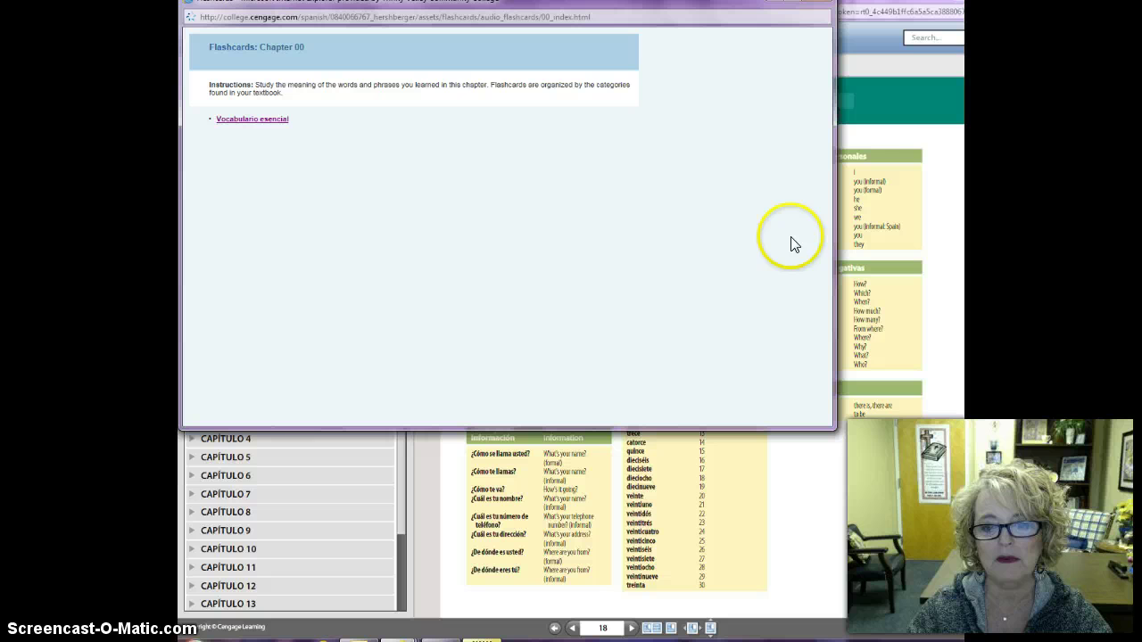
pyautogui.click(814, 13)
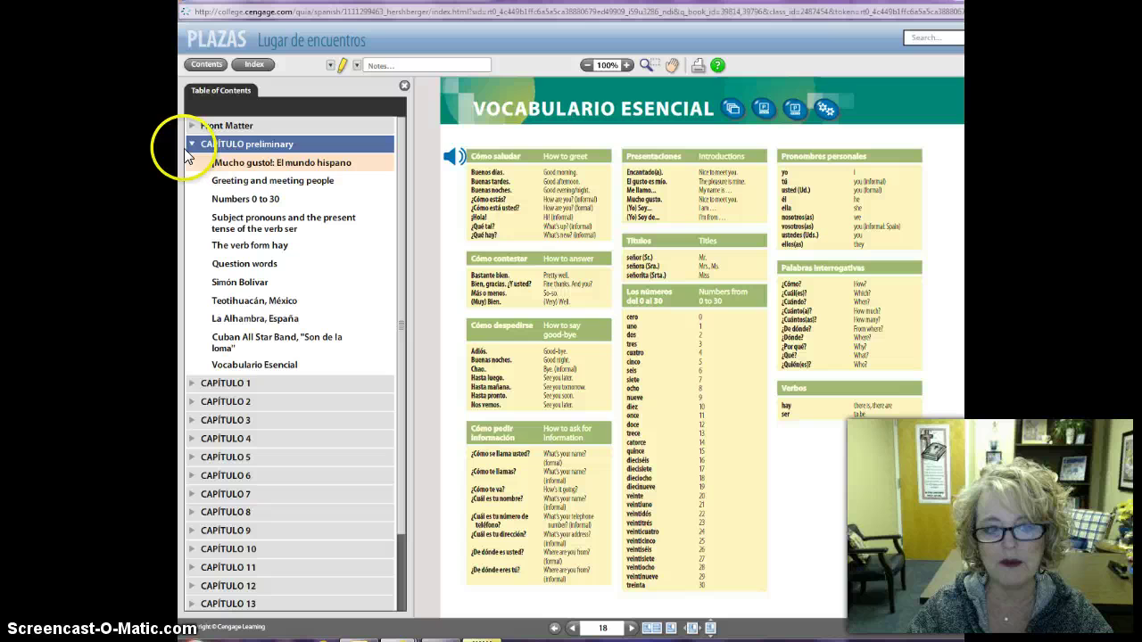
# Step: Open the Greeting and meeting people section and play the "¡Buenos días, profesor!" speech bubble in the formal situation
pyautogui.click(255, 165)
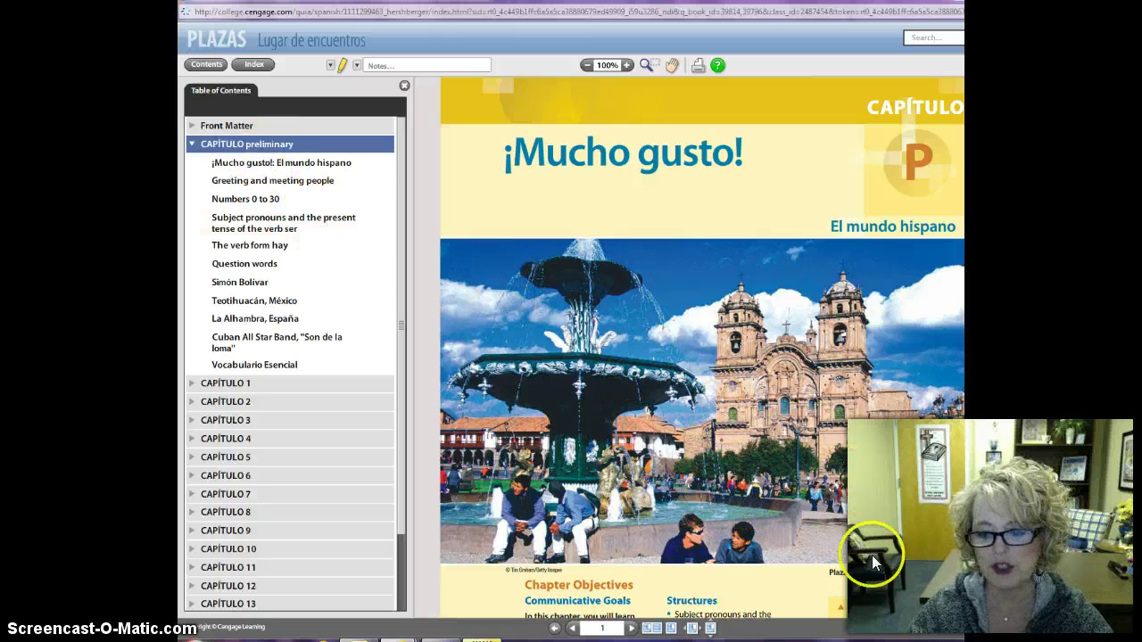
pyautogui.click(255, 182)
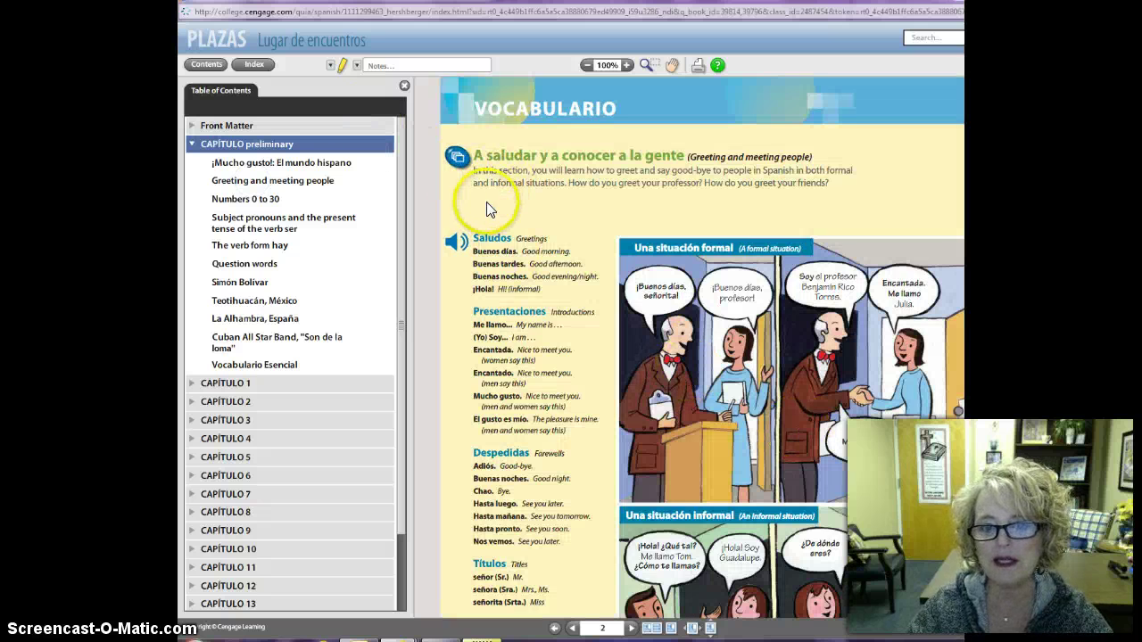
pyautogui.click(464, 242)
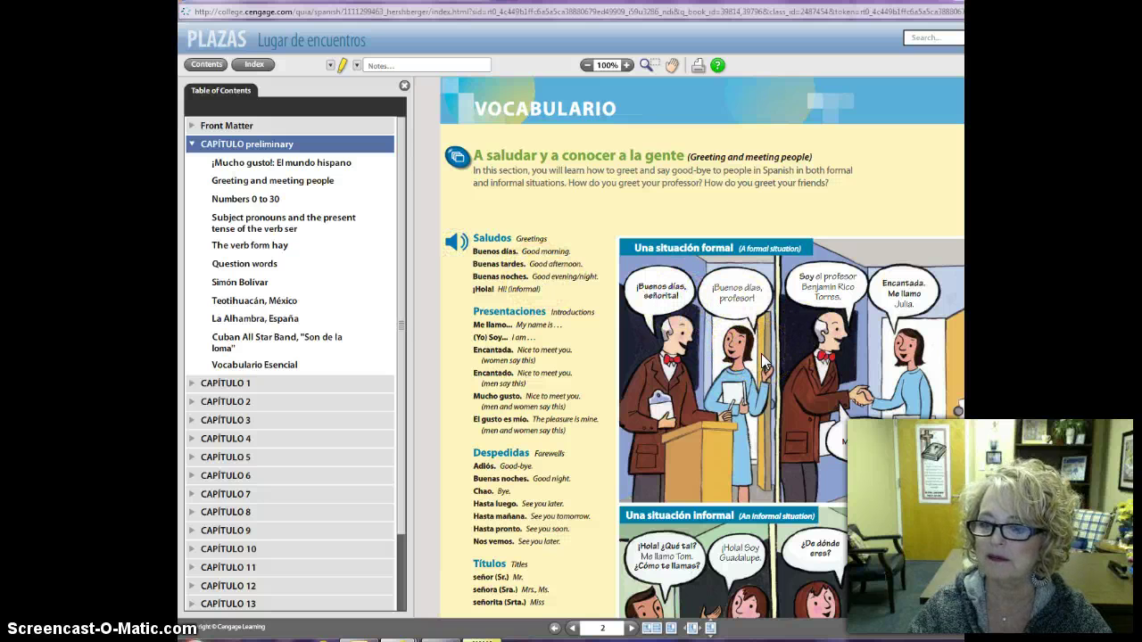
pyautogui.click(730, 299)
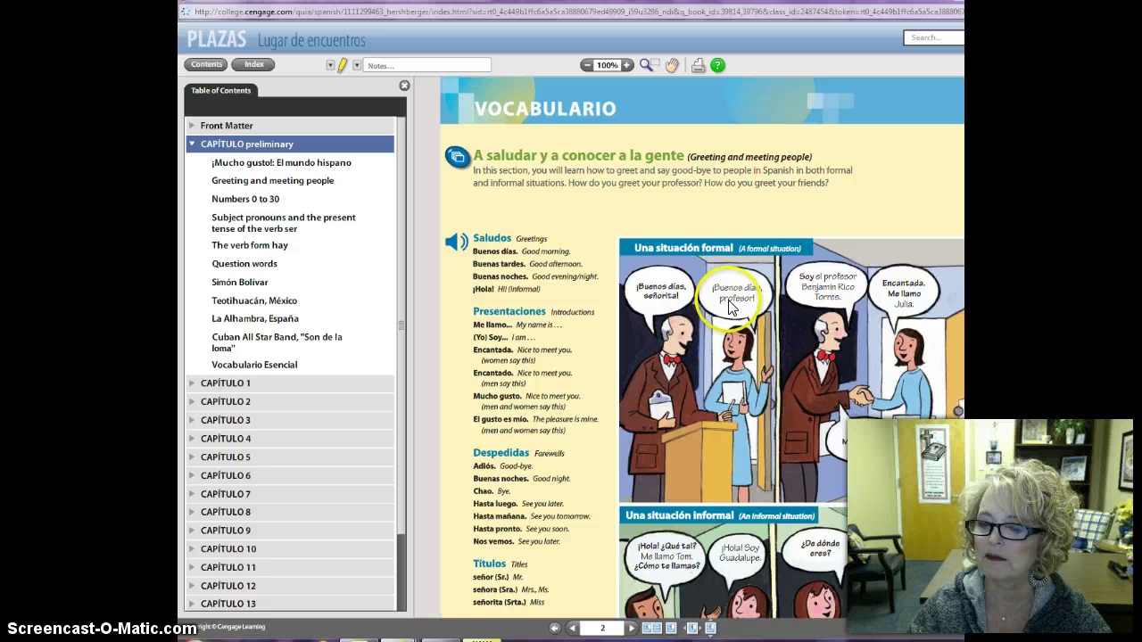
pyautogui.click(456, 242)
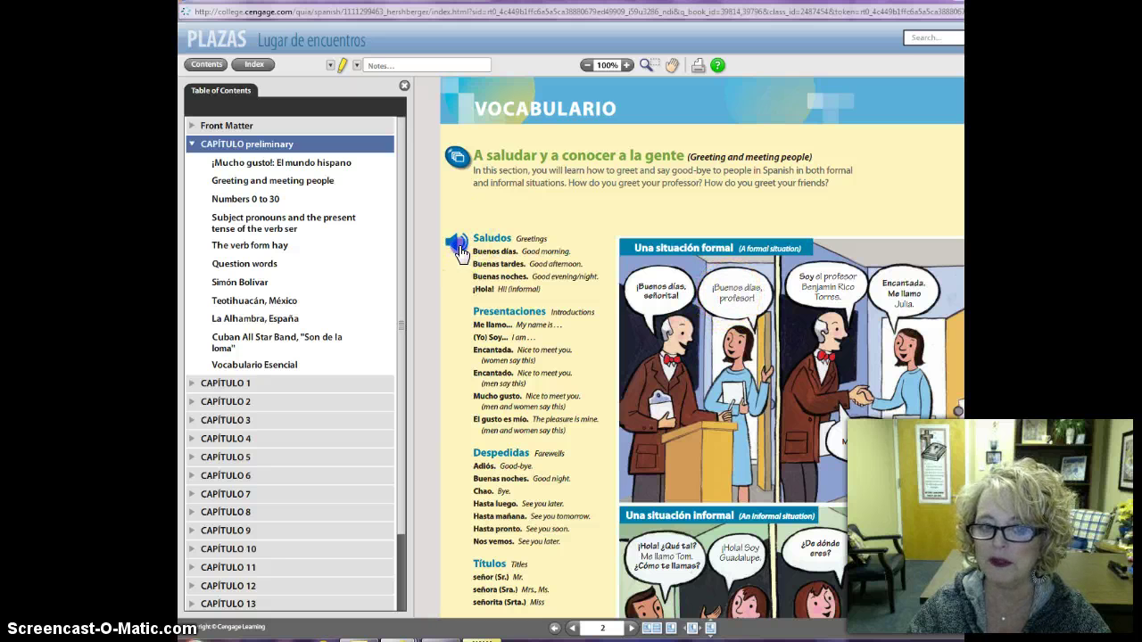
pyautogui.click(724, 292)
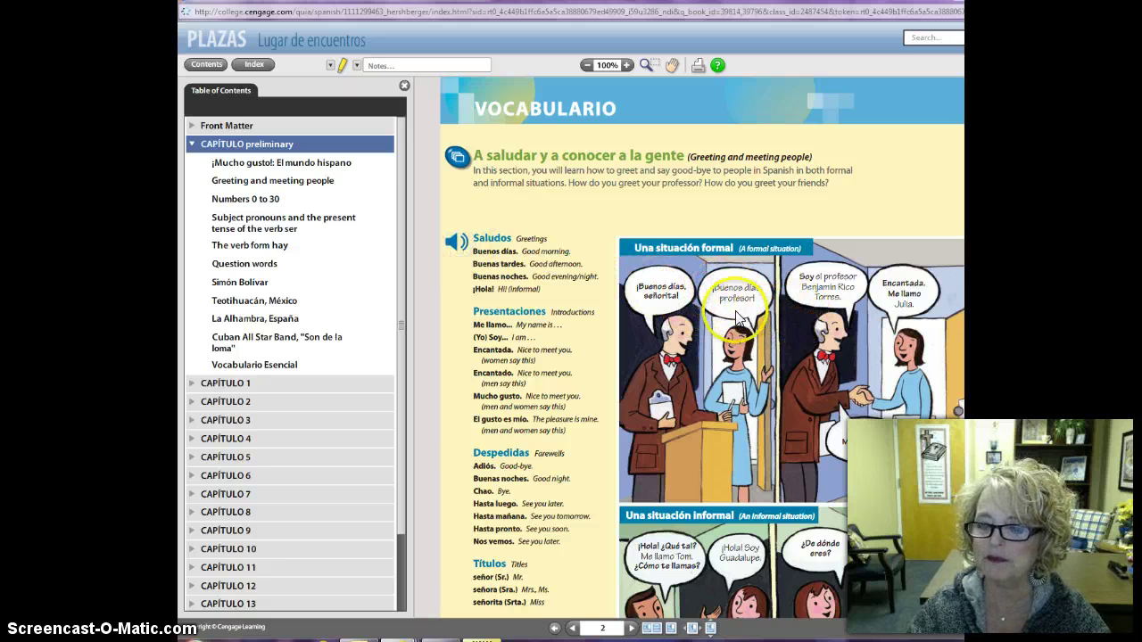
pyautogui.click(455, 241)
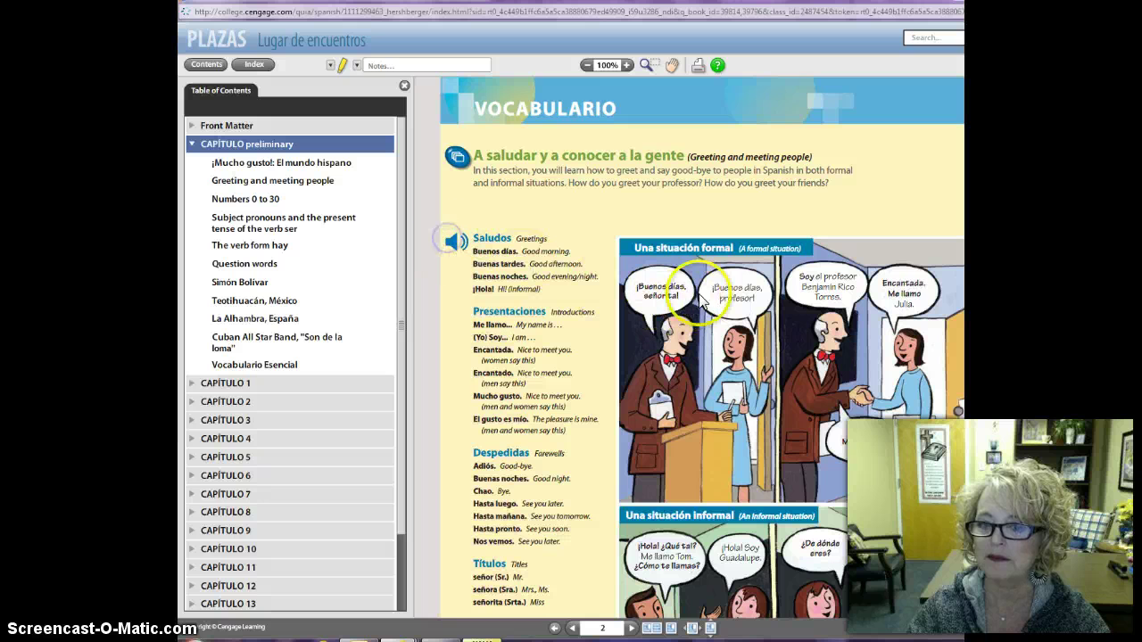
pyautogui.click(727, 294)
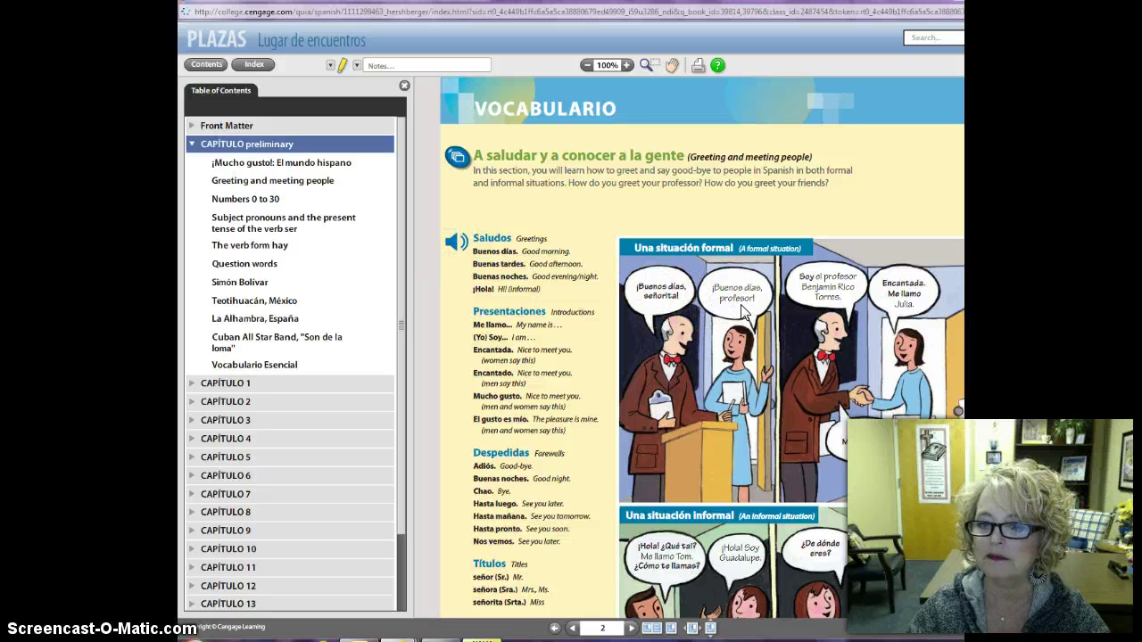
# Step: Play the audio for "Buenas noches", "¡Hola!" and "Me llamo...", plus the professor's introduction in the formal situation
pyautogui.click(455, 242)
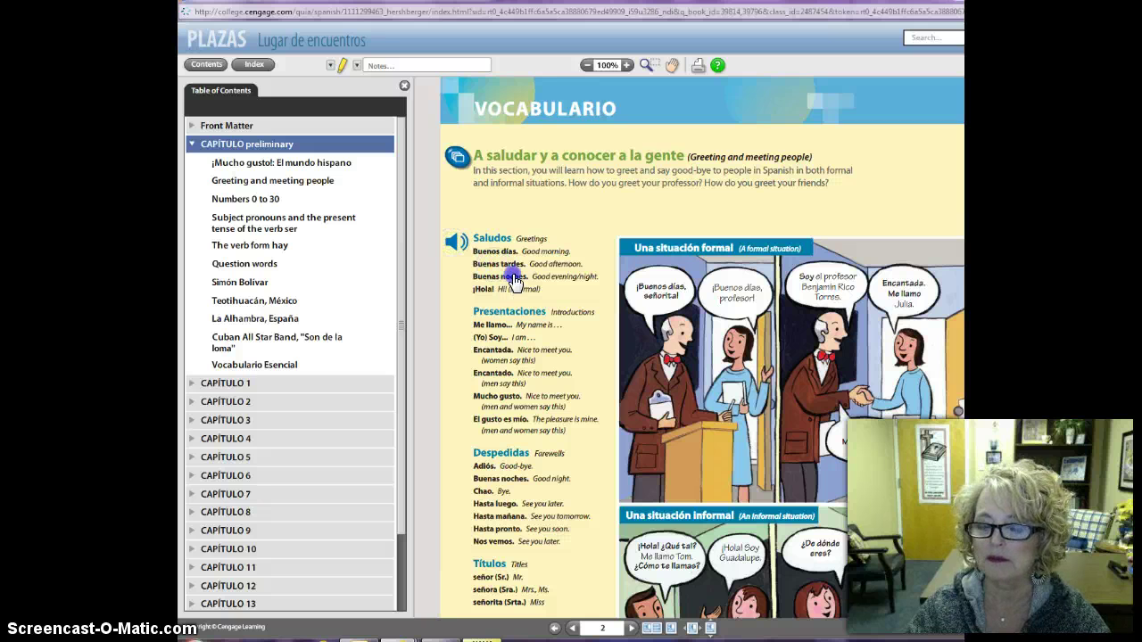
pyautogui.click(489, 298)
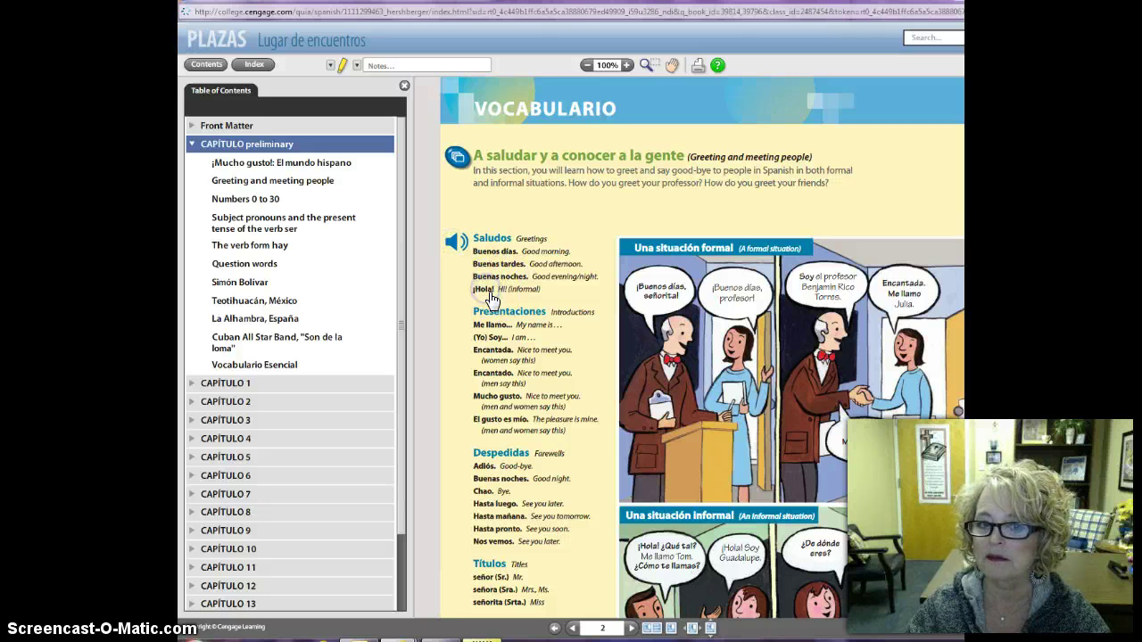
pyautogui.click(502, 327)
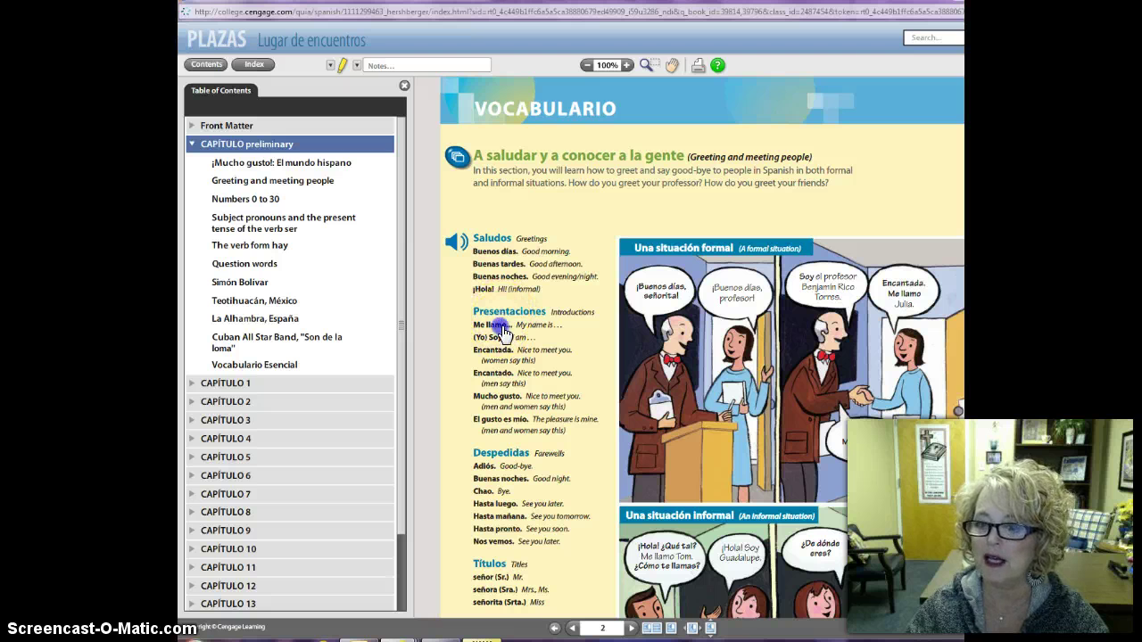
pyautogui.click(855, 344)
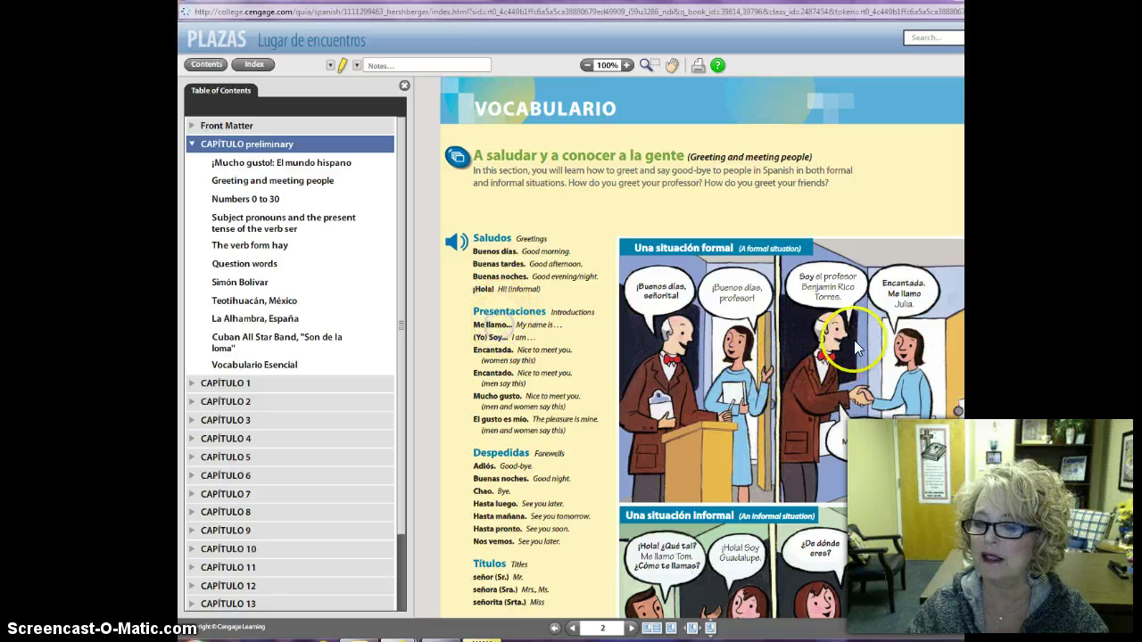
# Step: Open the preliminary chapter's section on the verb form hay
pyautogui.click(268, 250)
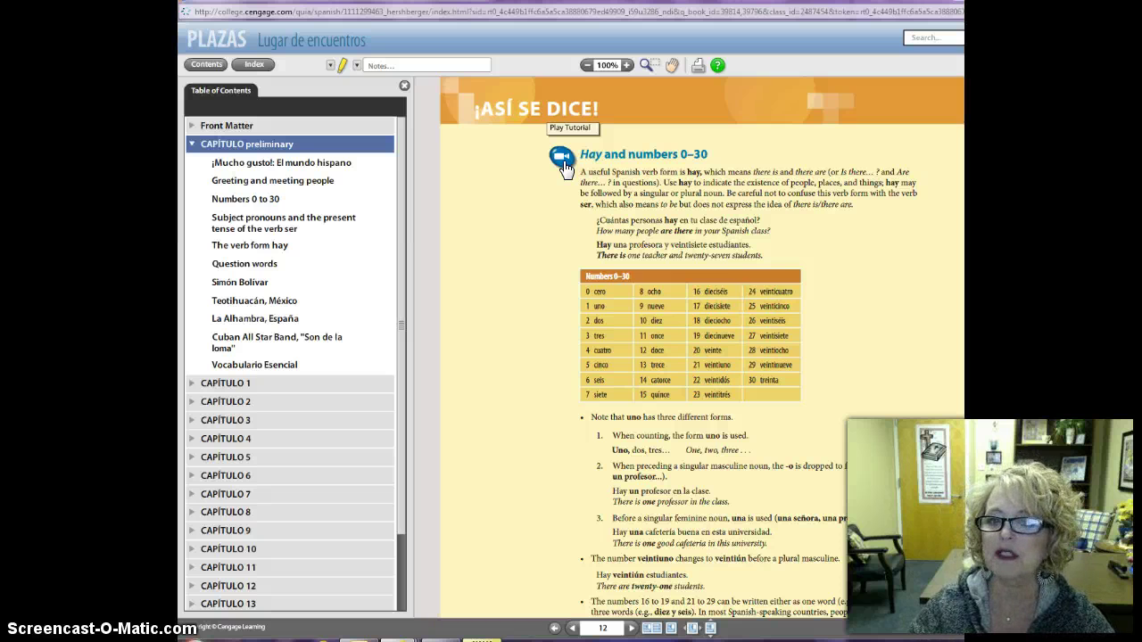
# Step: Open the grammar tutorial video for Hay and numbers 0–30, and close its window once its topic choices have been shown
pyautogui.click(613, 173)
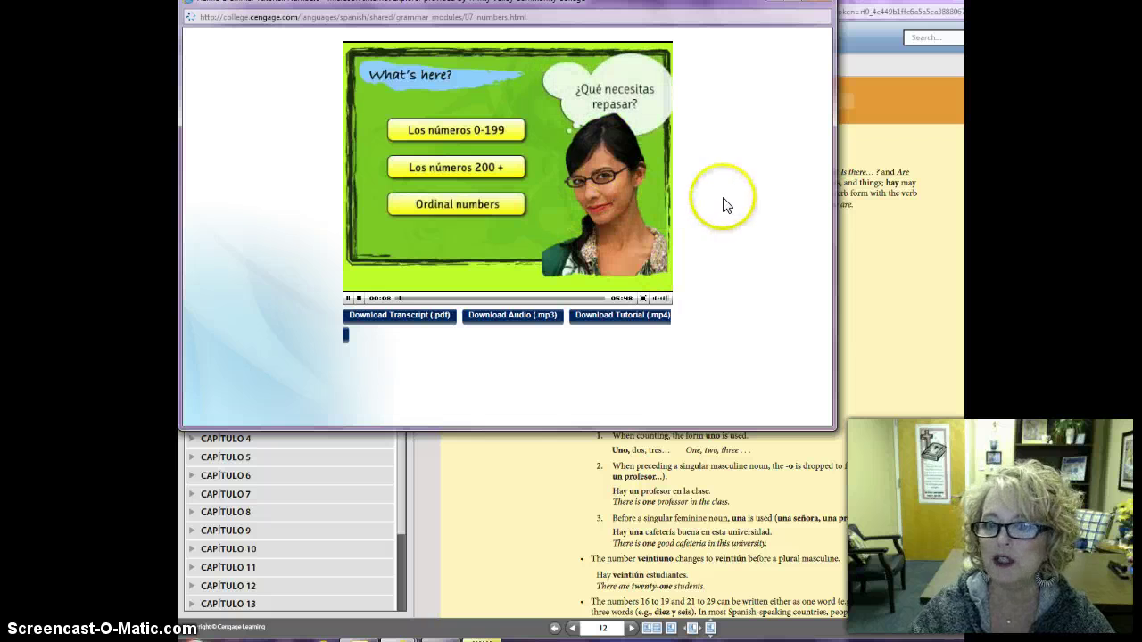
pyautogui.click(825, 5)
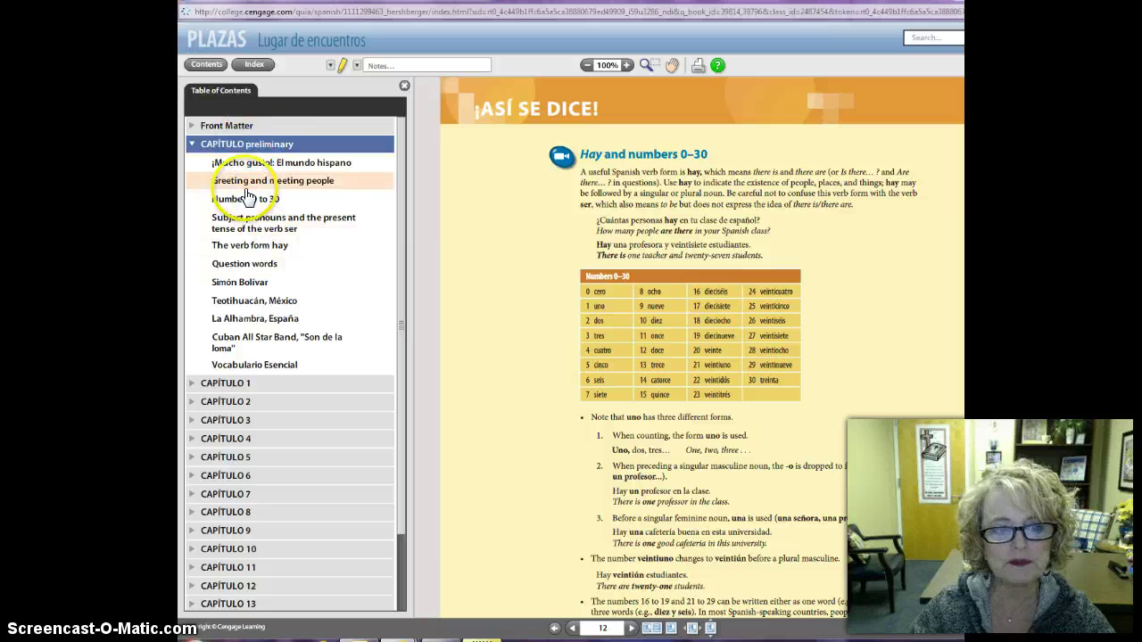
# Step: Return from the eBook to the course's main window, maximize it and open the Assignment Calendar
pyautogui.click(205, 65)
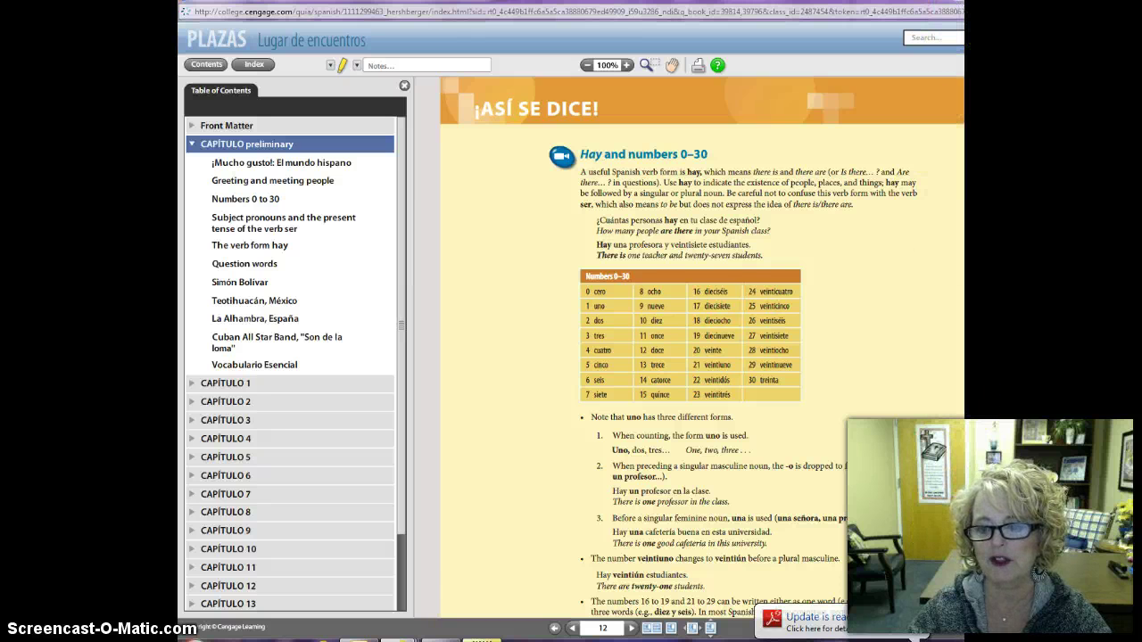
pyautogui.click(832, 383)
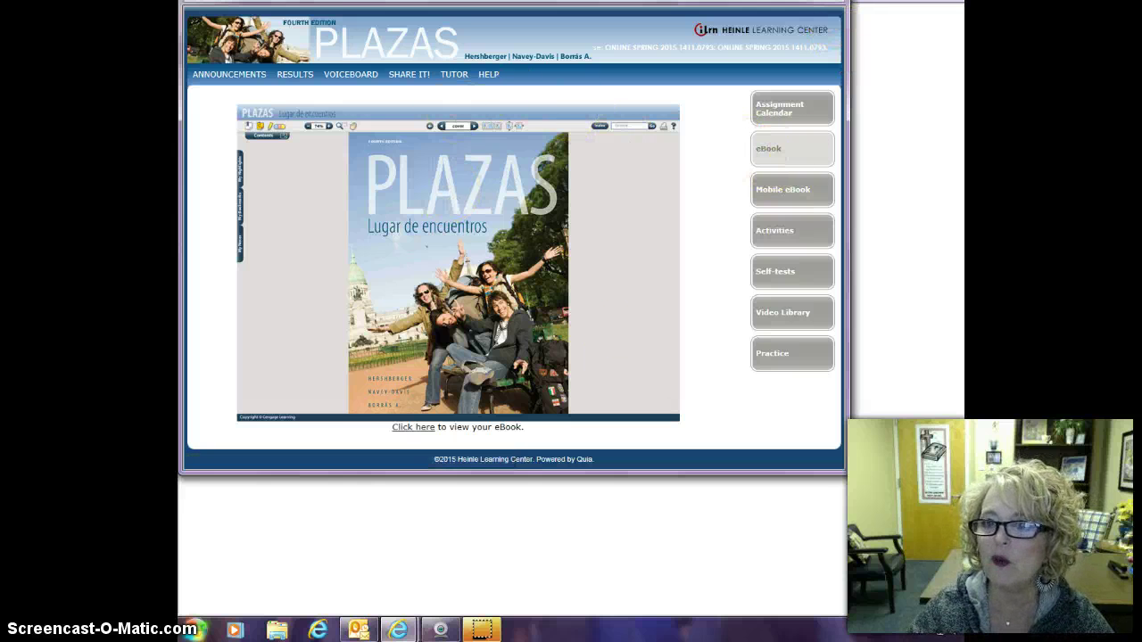
pyautogui.doubleClick(798, 13)
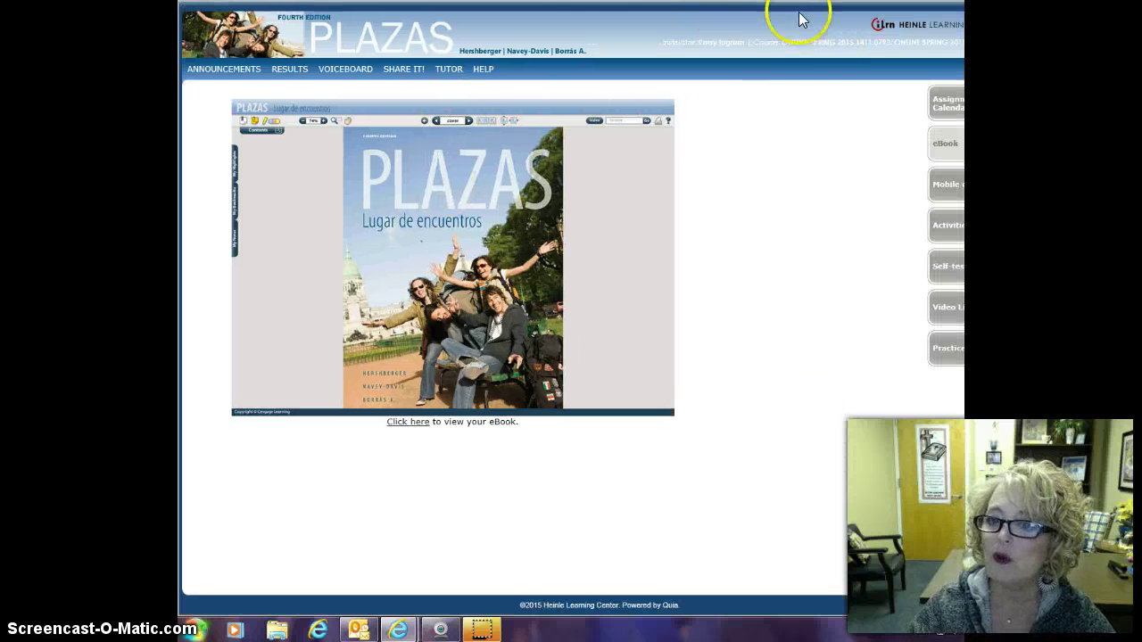
pyautogui.click(947, 108)
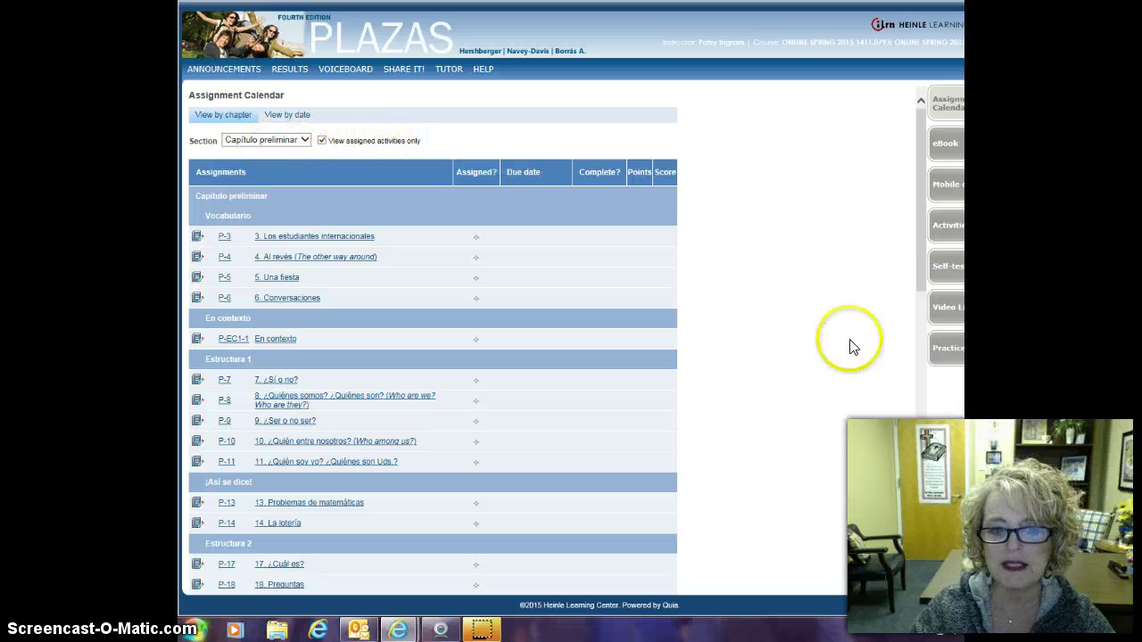
# Step: Examine the preliminary chapter's assignments and due dates, from the textbook activities through the Workbook, Lab Manual and Speaking Test
pyautogui.scroll(-3, 793, 374)
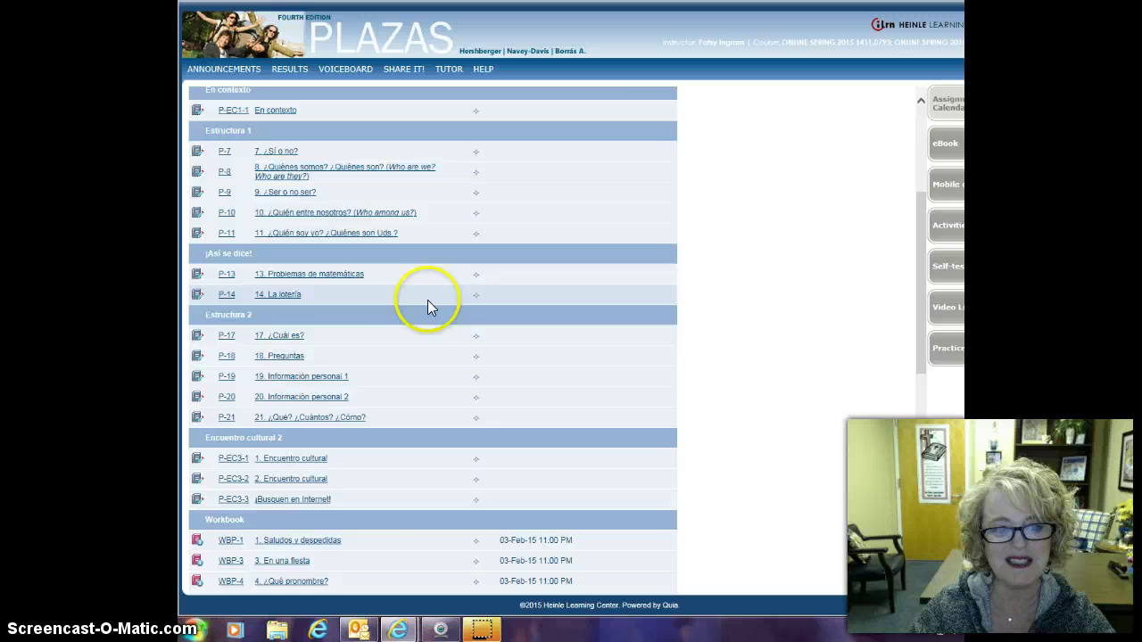
pyautogui.scroll(3, 427, 306)
pyautogui.scroll(-3, 427, 306)
pyautogui.scroll(-6, 428, 301)
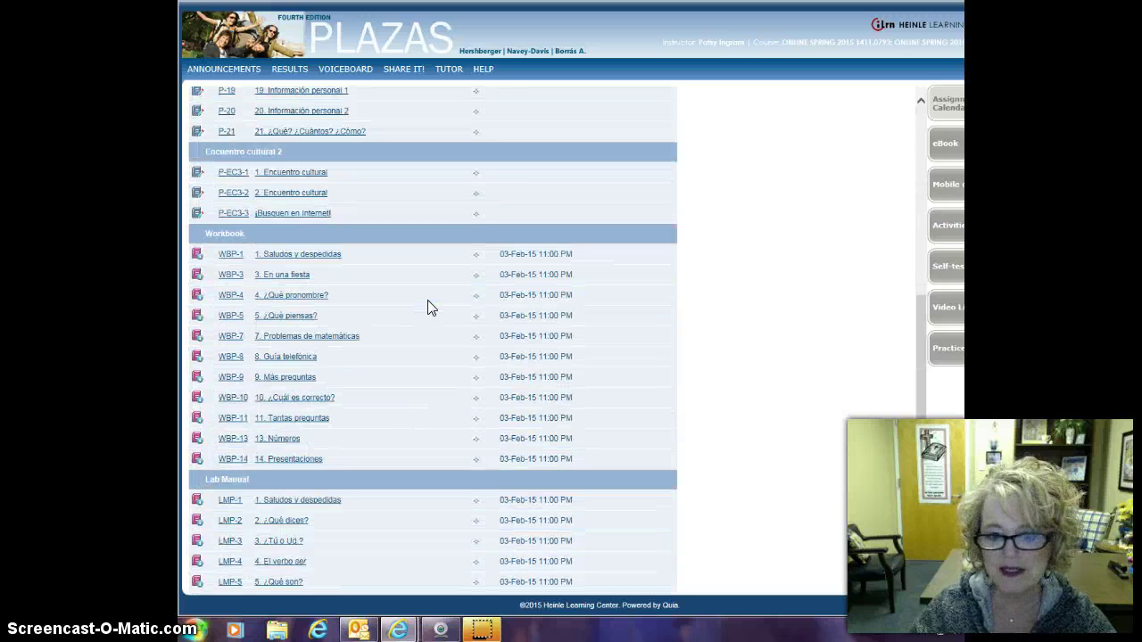
pyautogui.scroll(1, 427, 308)
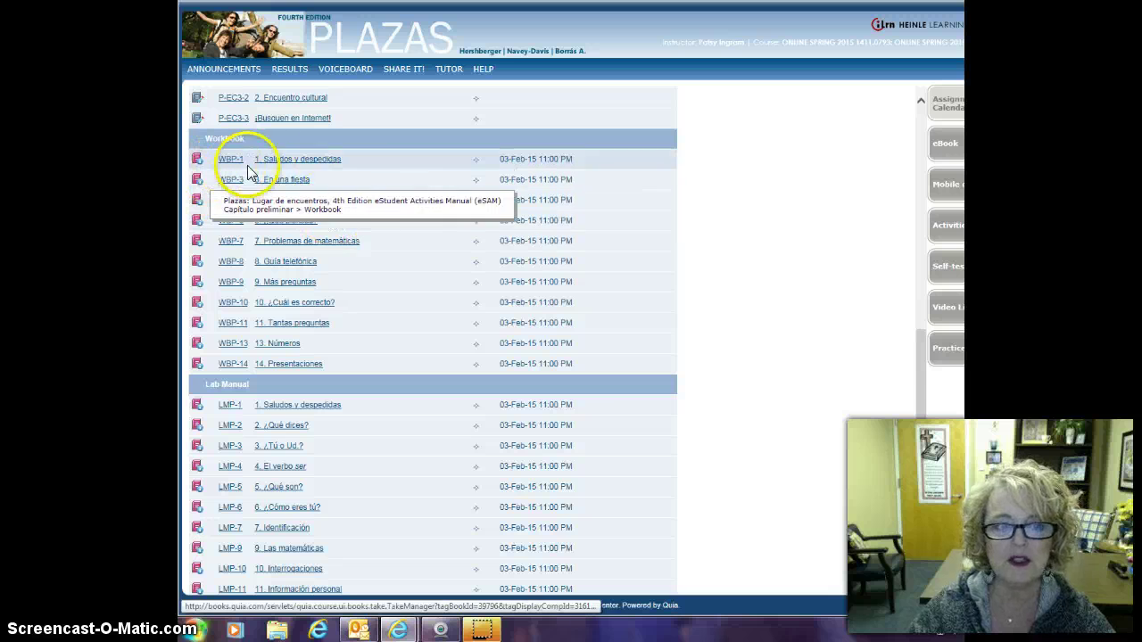
pyautogui.scroll(-2, 800, 406)
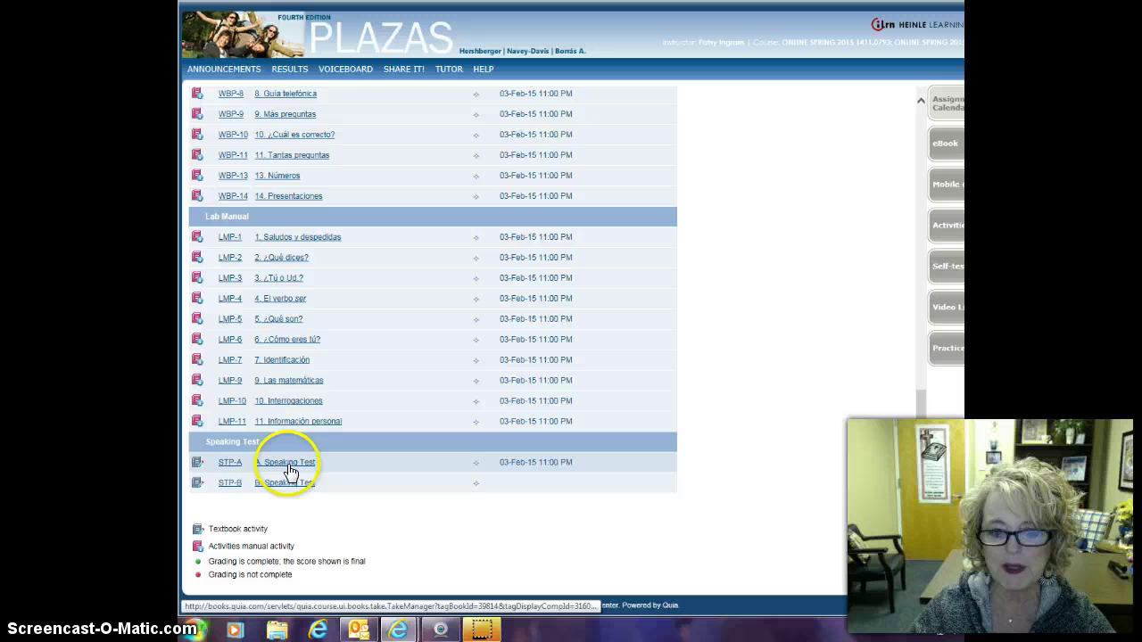
pyautogui.scroll(3, 509, 473)
pyautogui.scroll(1, 510, 465)
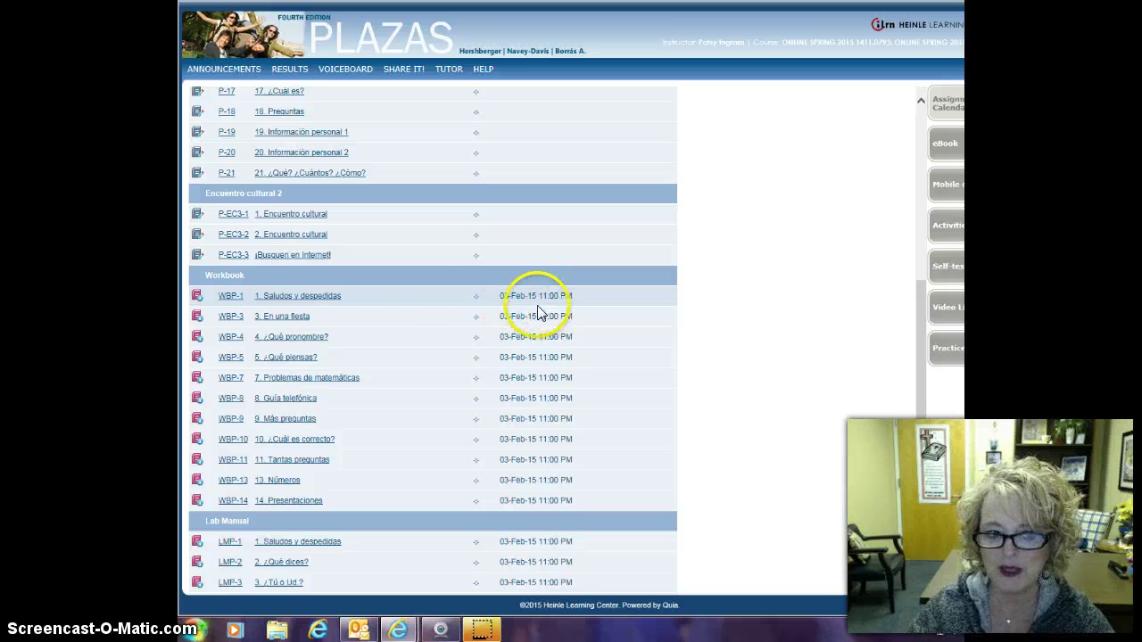
# Step: Open Workbook activity WBP-1, Saludos y despedidas, and look through its three picture questions
pyautogui.click(308, 300)
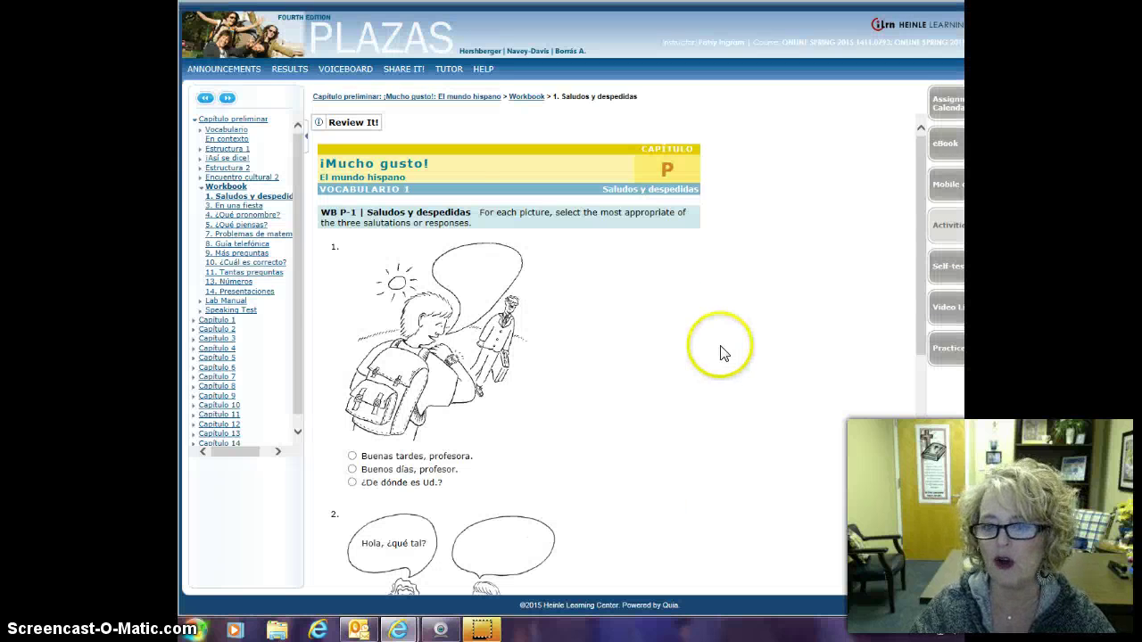
pyautogui.scroll(-3, 721, 353)
pyautogui.scroll(-3, 722, 352)
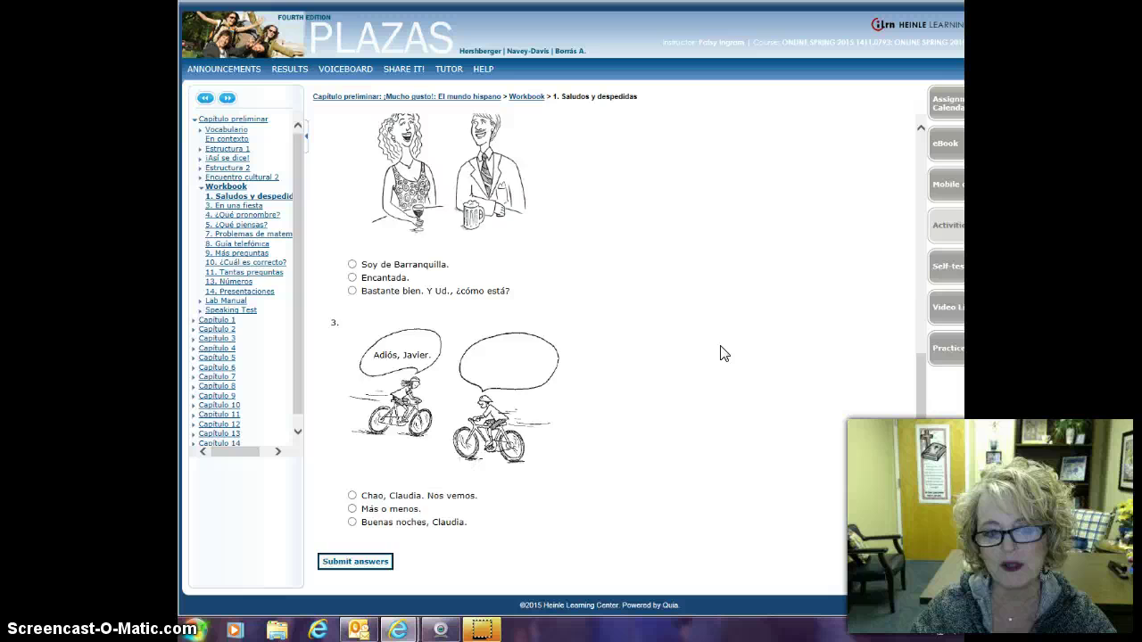
pyautogui.scroll(3, 723, 355)
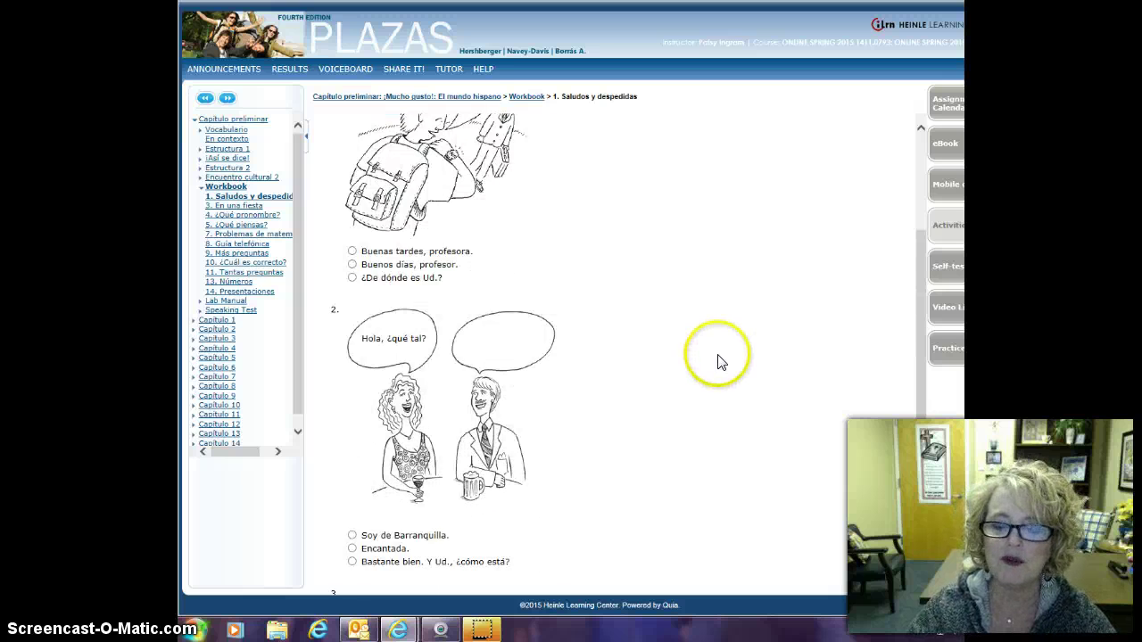
pyautogui.scroll(2, 720, 361)
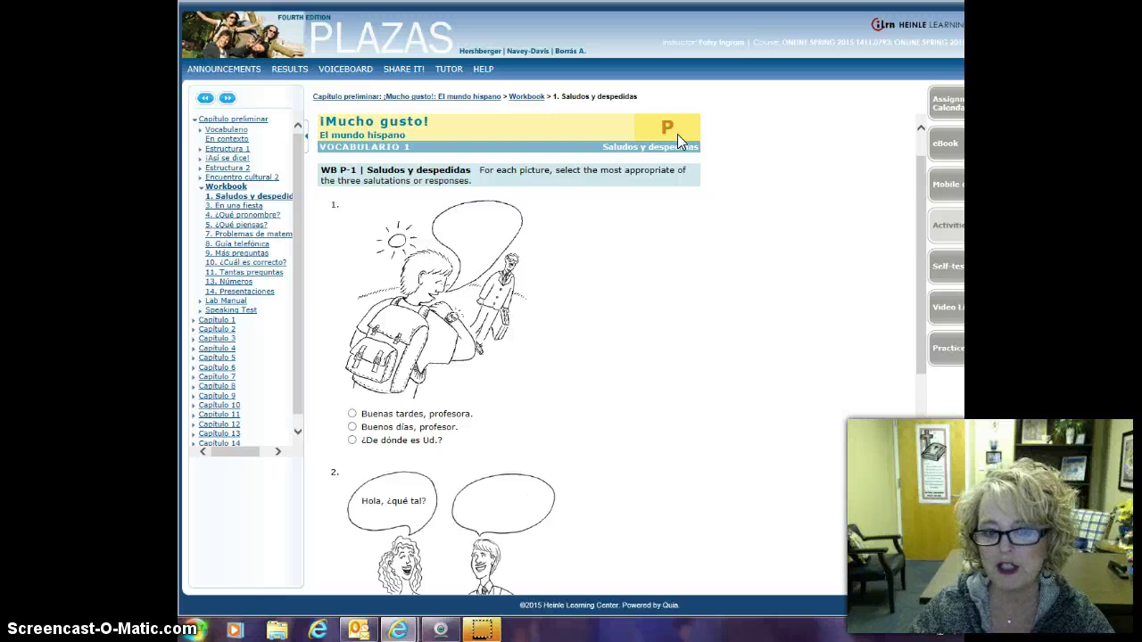
pyautogui.scroll(-3, 612, 289)
pyautogui.scroll(-2, 612, 288)
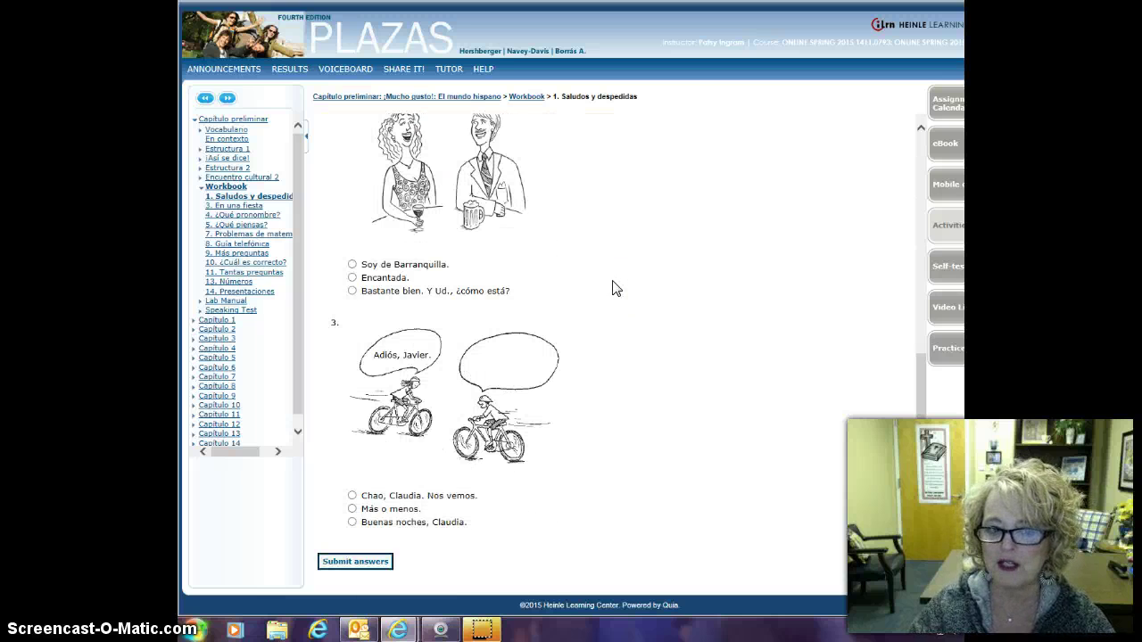
pyautogui.scroll(6, 612, 288)
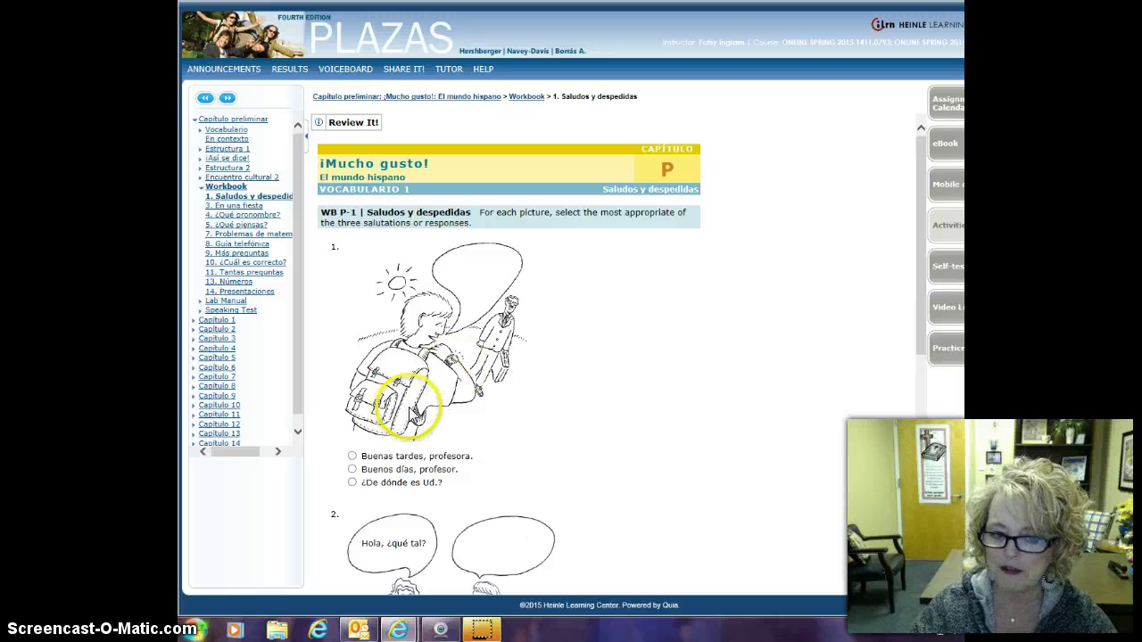
# Step: Answer the three picture questions with "Buenos días, profesor.", "Bastante bien. Y Ud., ¿cómo está?" and the "Chao... Nos vemos." reply, and submit them
pyautogui.scroll(-1, 571, 369)
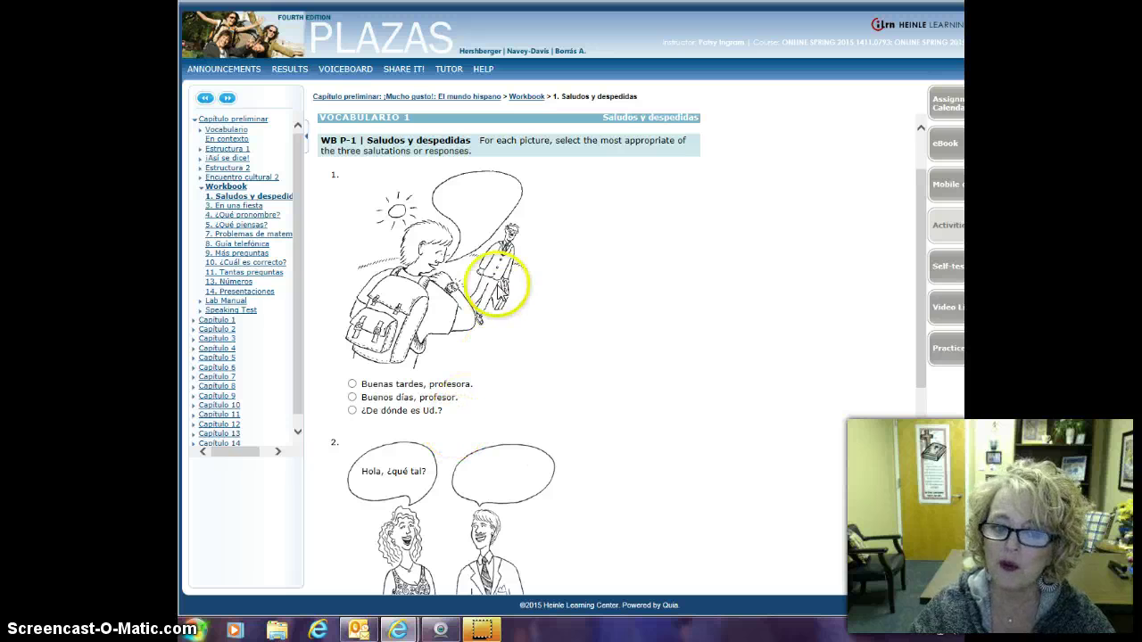
pyautogui.click(351, 397)
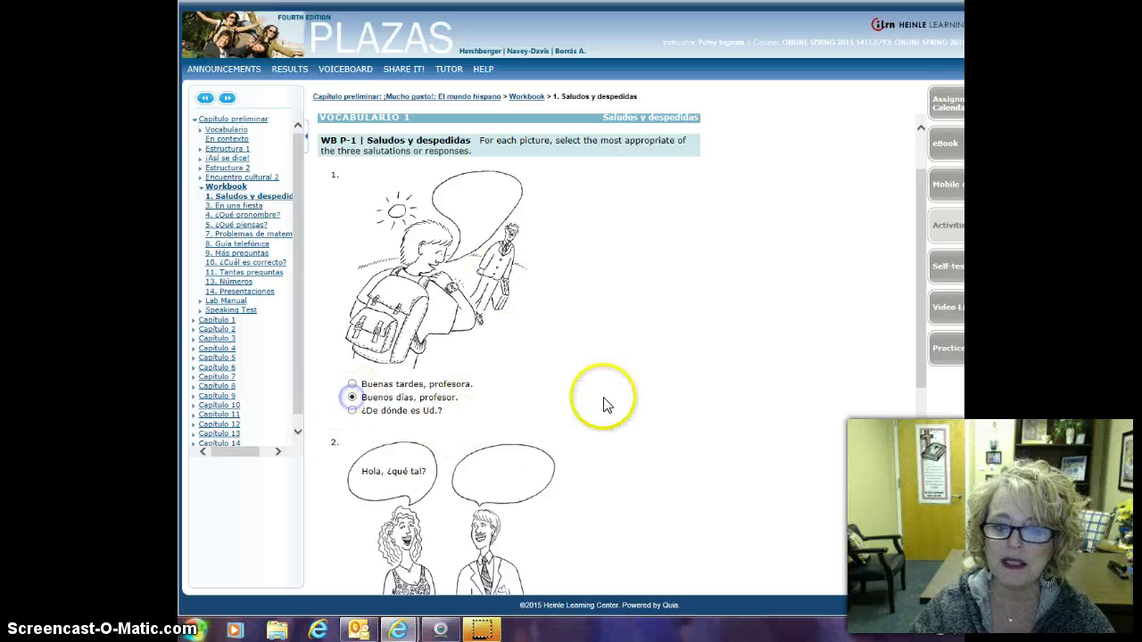
pyautogui.scroll(-2, 603, 398)
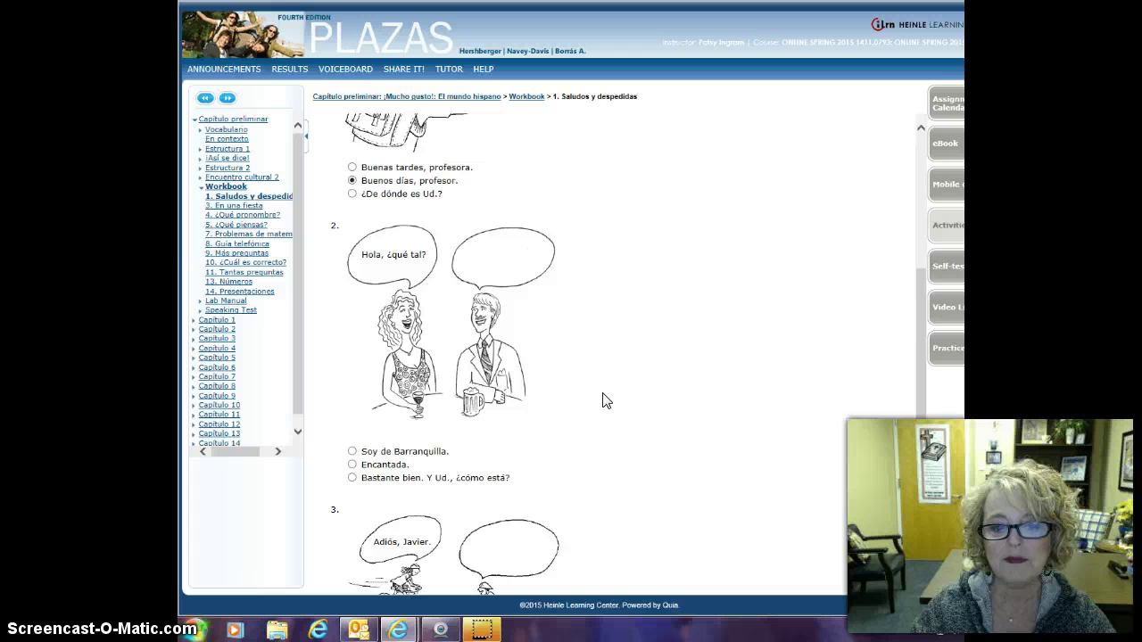
pyautogui.click(353, 479)
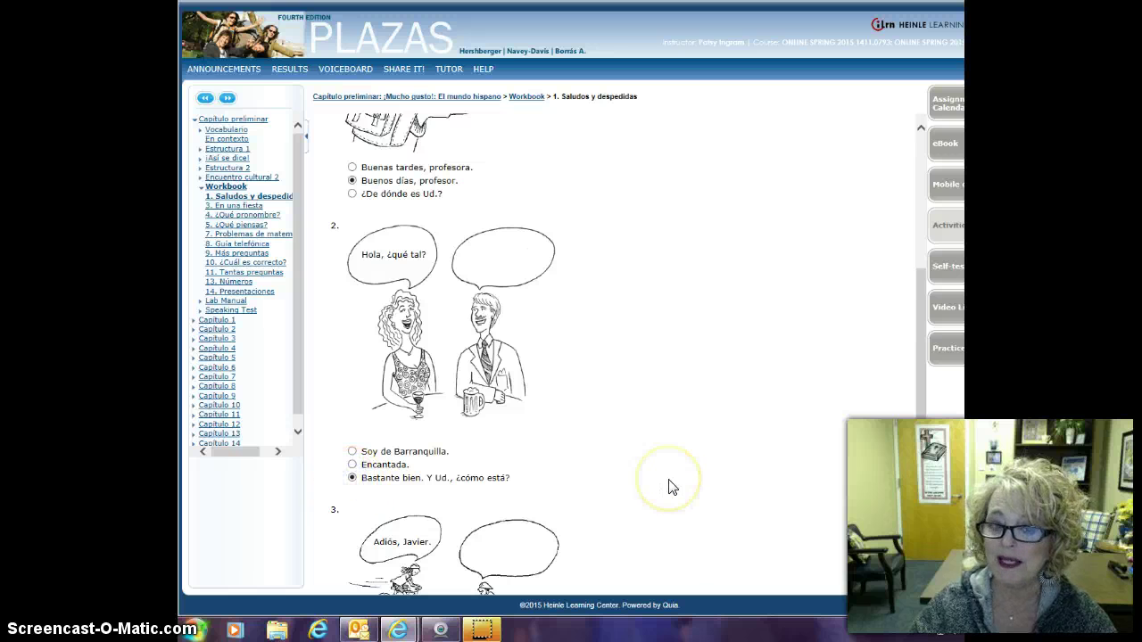
pyautogui.scroll(-2, 672, 488)
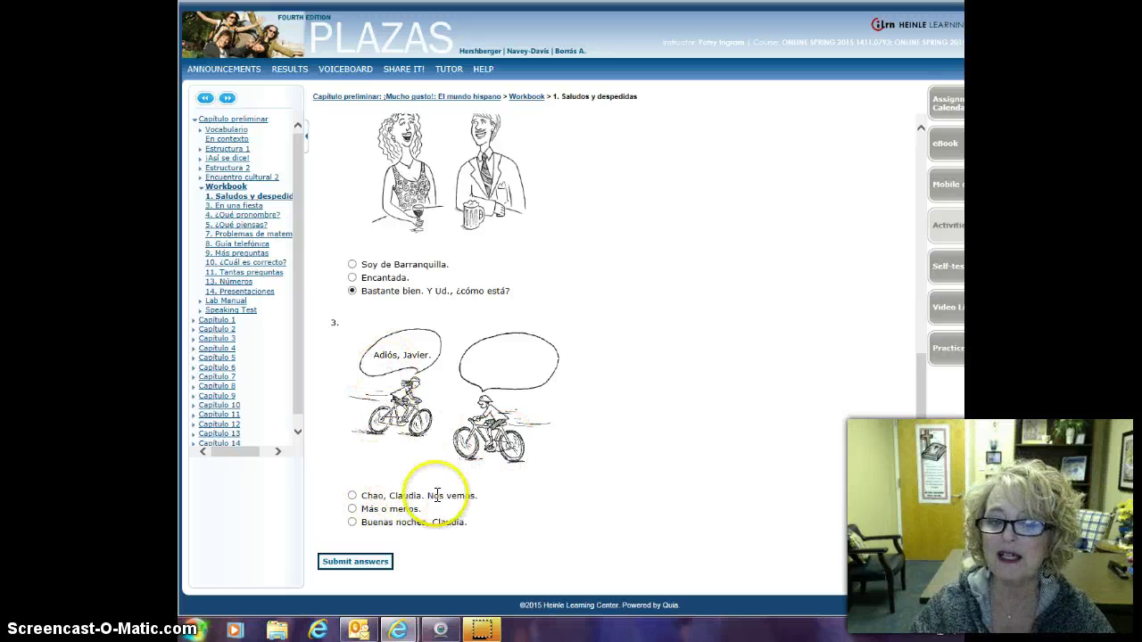
pyautogui.click(352, 496)
pyautogui.click(380, 566)
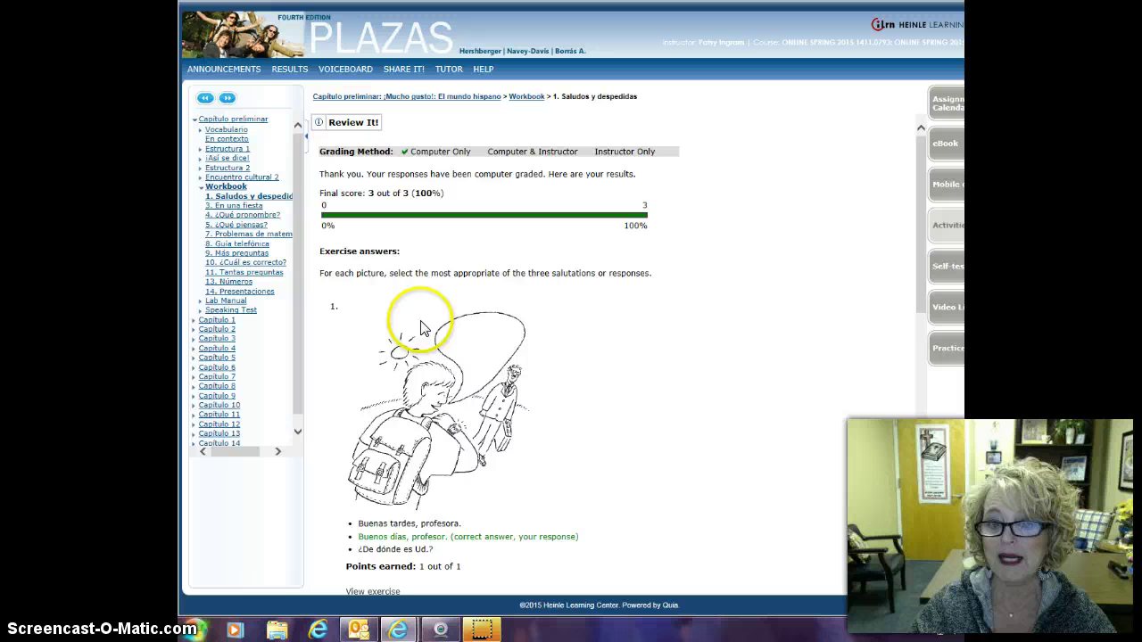
# Step: Review the graded answers and points for each picture question, and open the Vocabulario activity Los estudiantes internacionales
pyautogui.scroll(-6, 580, 365)
pyautogui.scroll(-1, 581, 366)
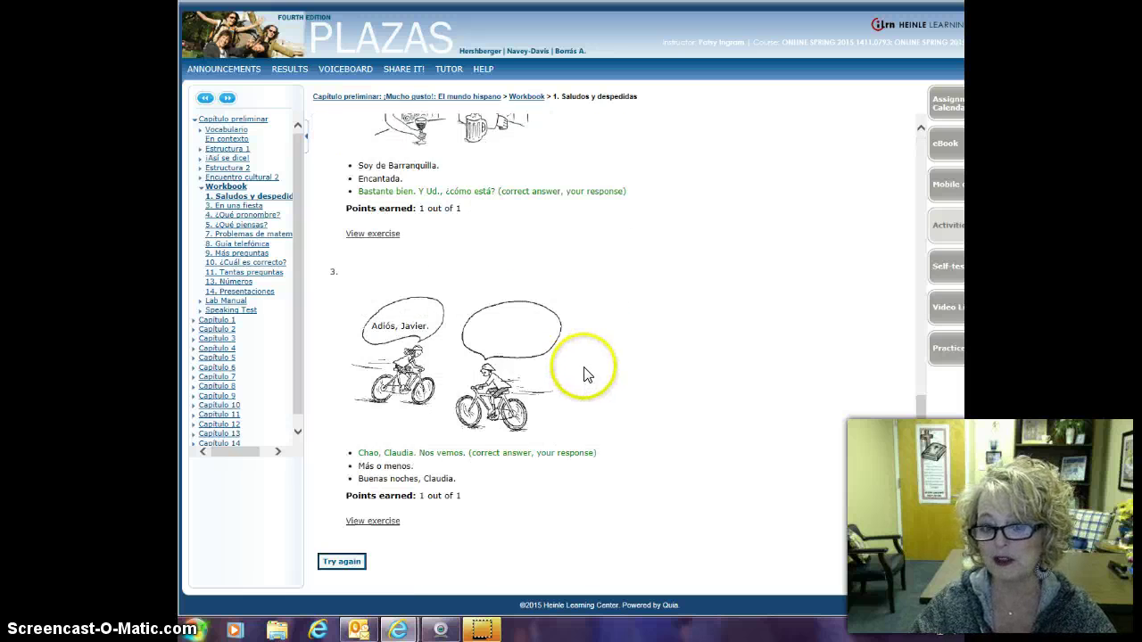
pyautogui.scroll(3, 582, 366)
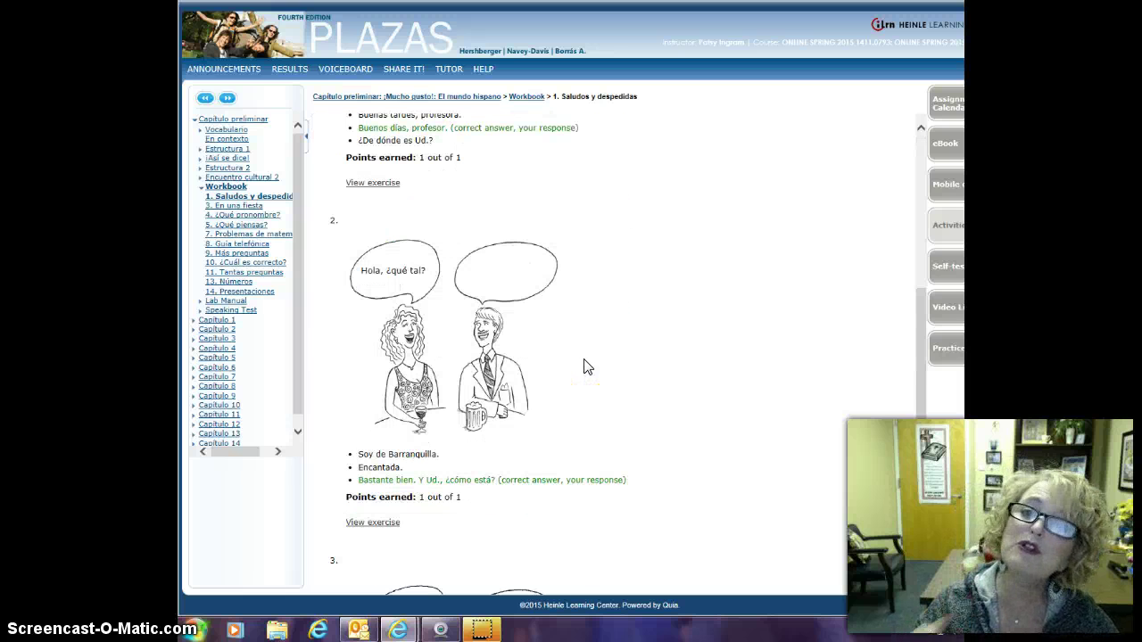
pyautogui.click(588, 371)
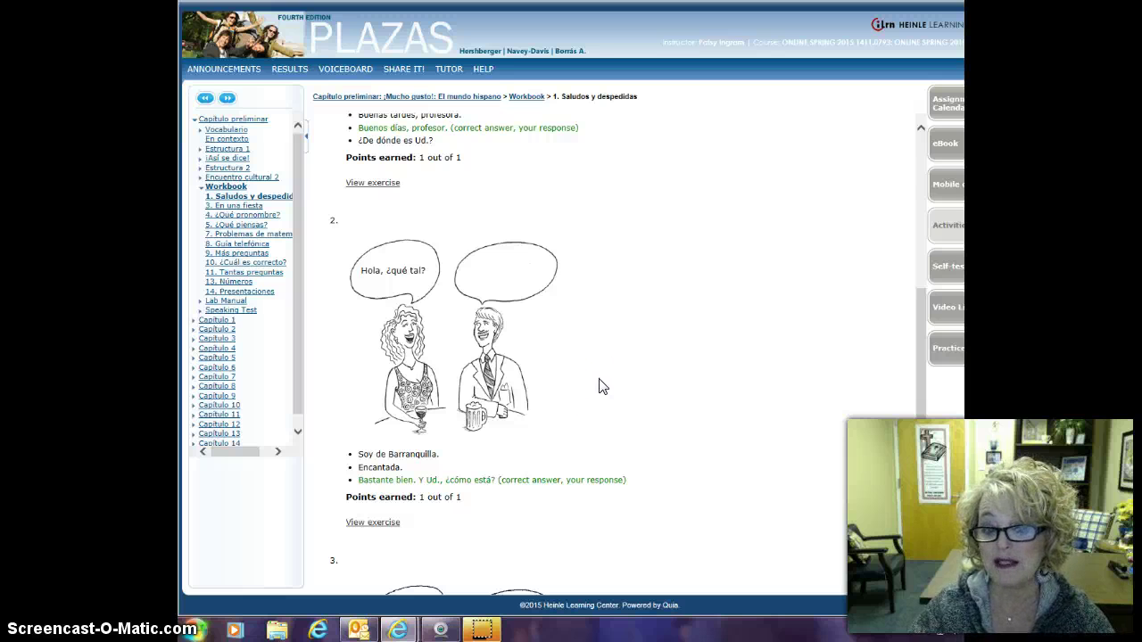
pyautogui.scroll(5, 740, 333)
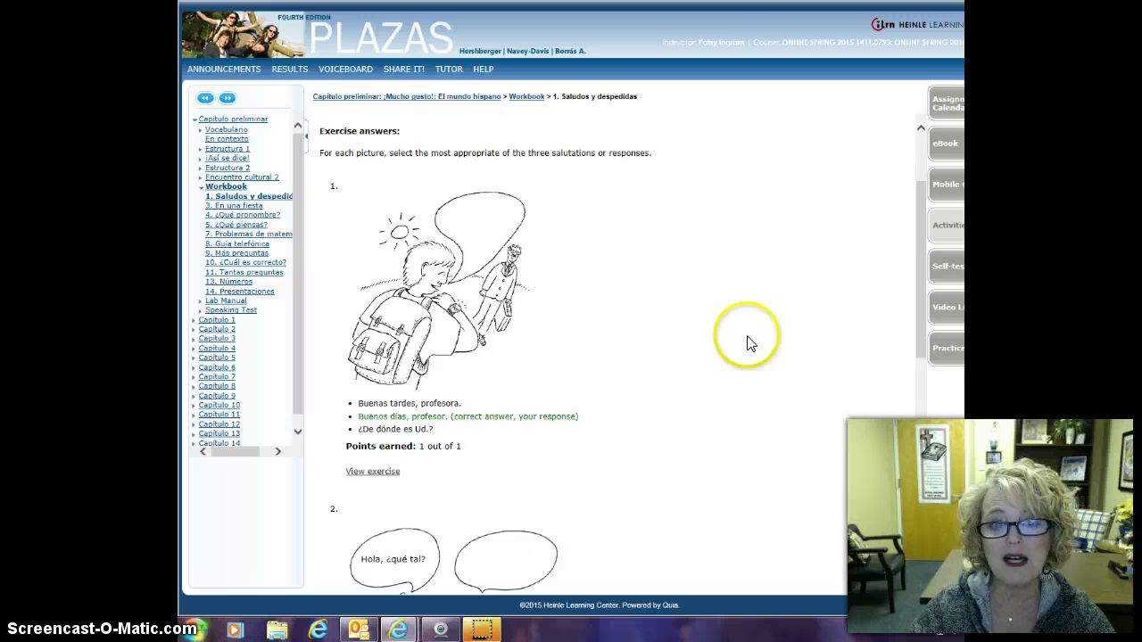
pyautogui.click(221, 134)
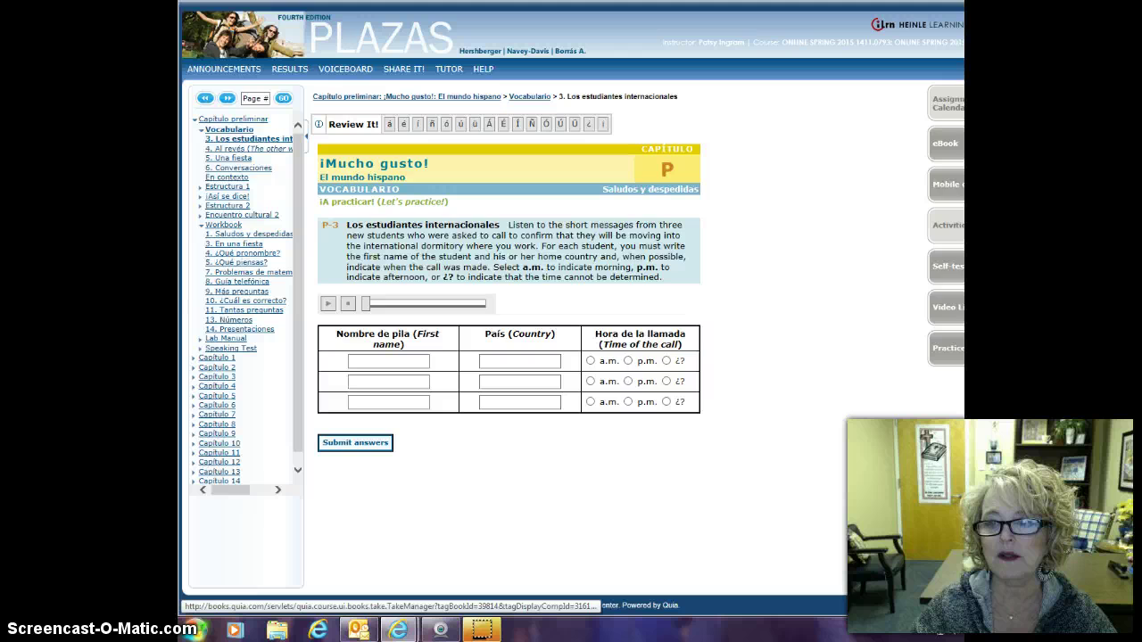
# Step: Return to the Assignment Calendar and examine the completion, points and score entries for the Workbook and Lab Manual activities
pyautogui.click(946, 103)
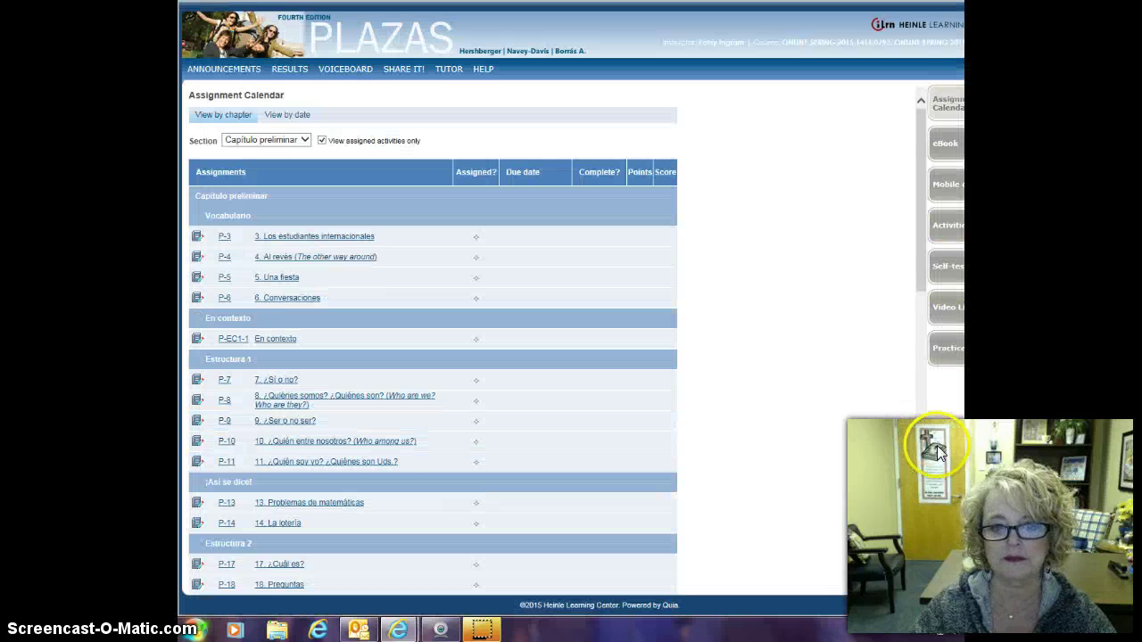
pyautogui.scroll(-6, 696, 364)
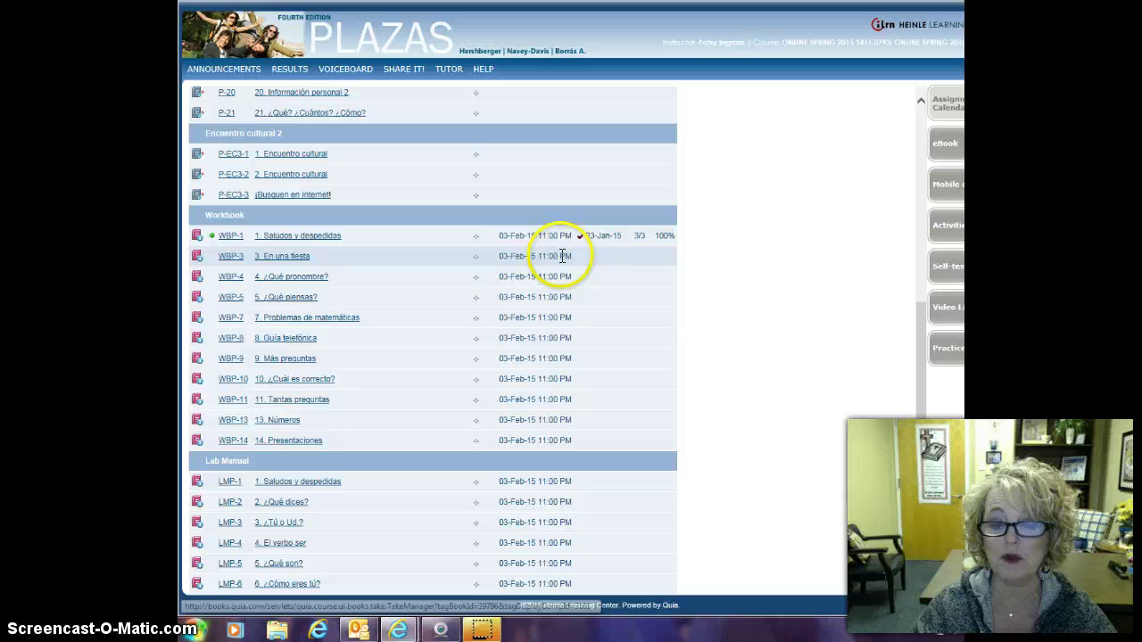
pyautogui.scroll(-3, 645, 261)
pyautogui.scroll(3, 646, 256)
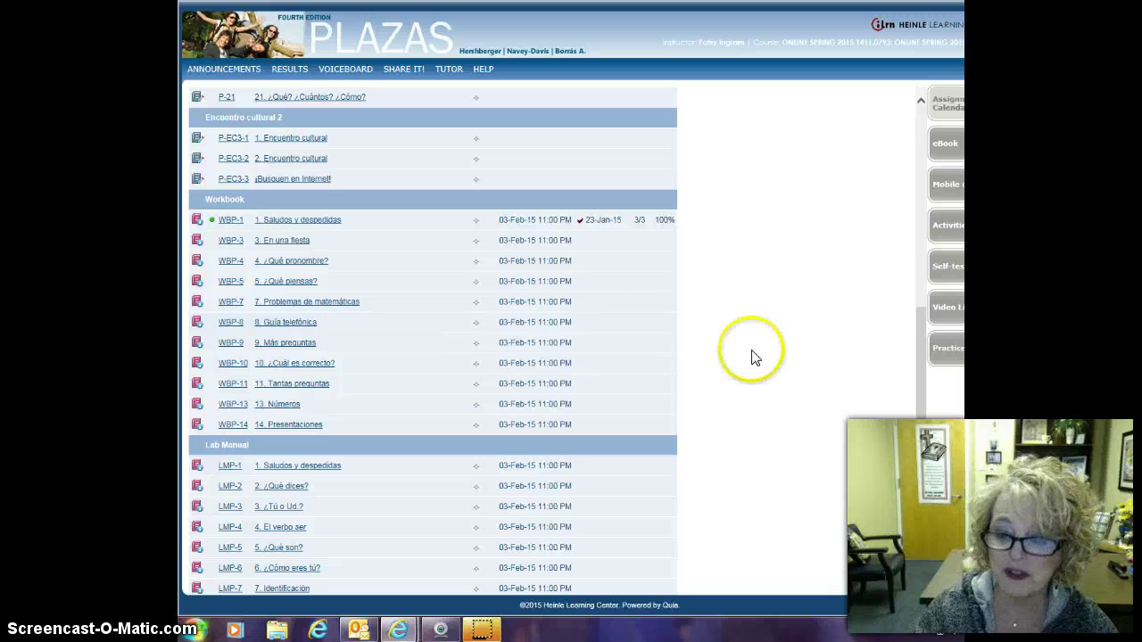
pyautogui.scroll(-2, 752, 357)
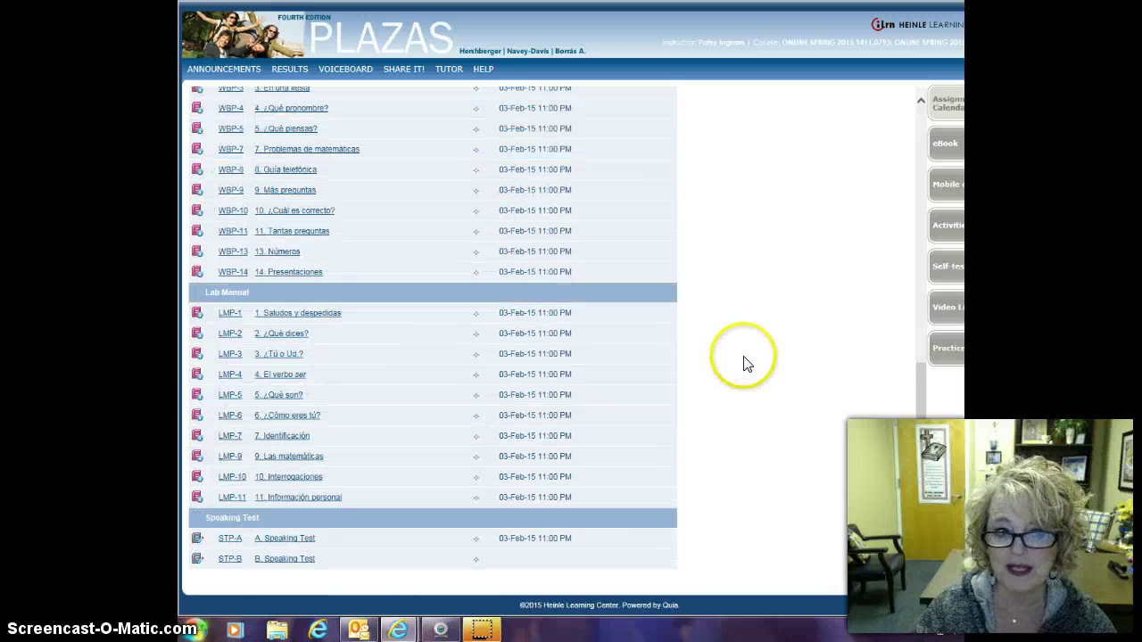
pyautogui.scroll(2, 741, 362)
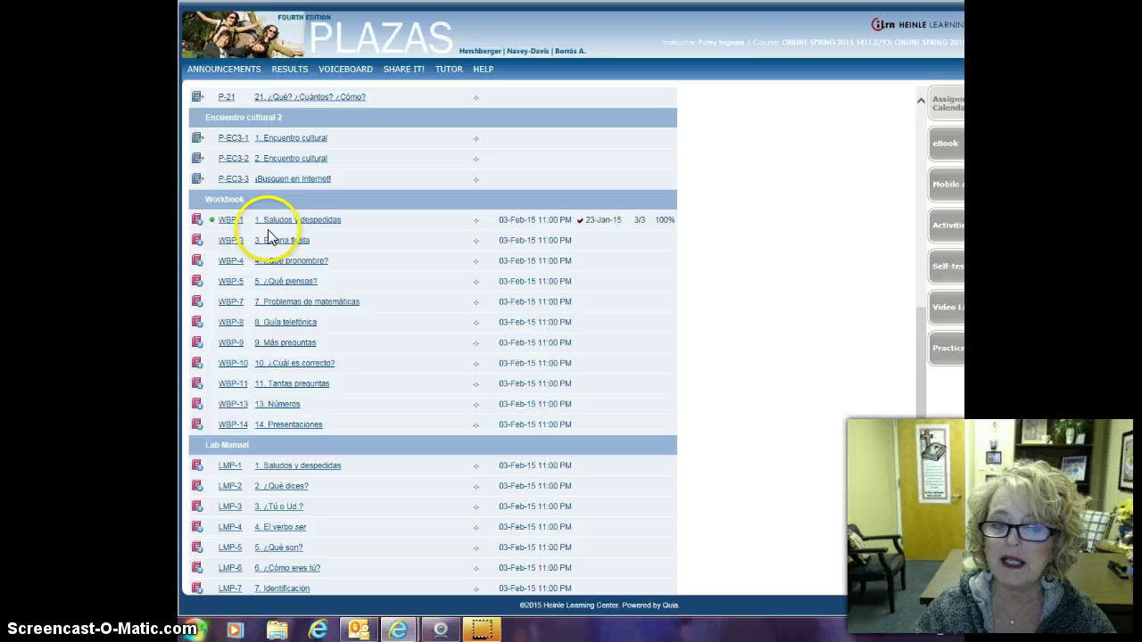
pyautogui.click(611, 253)
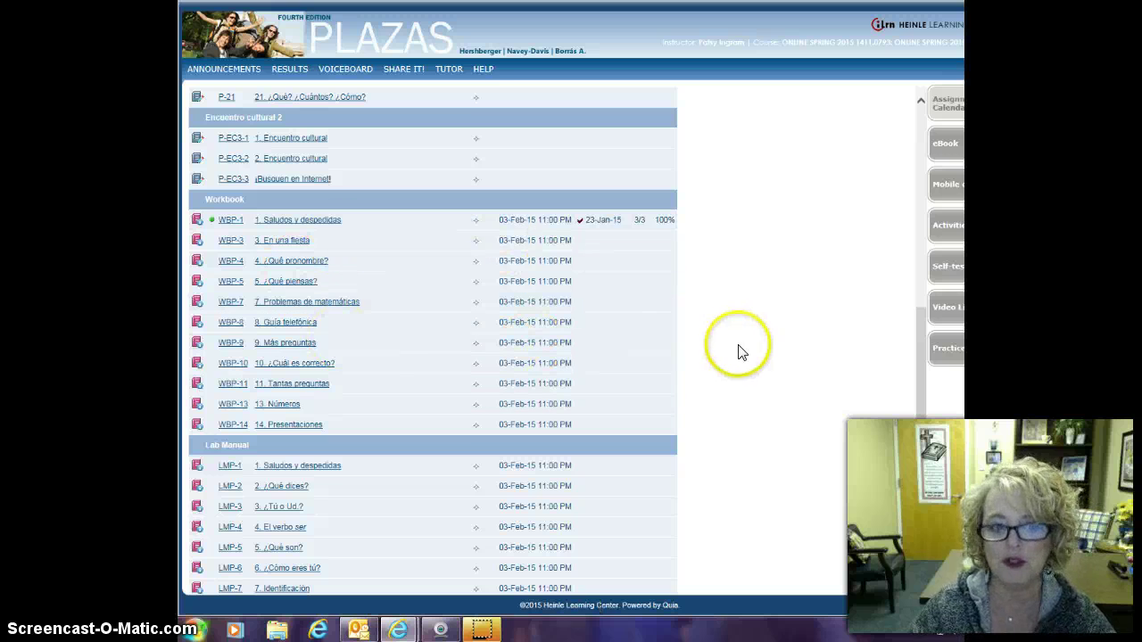
# Step: Open Workbook activity WBP-3, En una fiesta, from the preliminary chapter's assignments
pyautogui.click(301, 248)
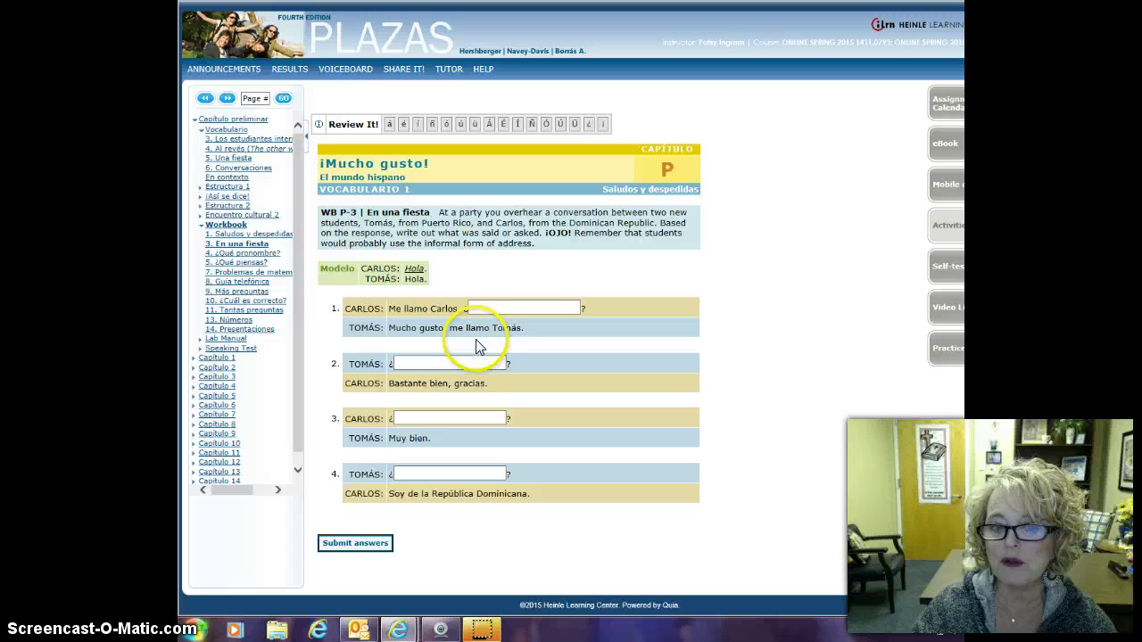
# Step: Answer question 1 of activity WB P-3, En una fiesta, with "Cómo se llama", including the accented ó
pyautogui.click(509, 310)
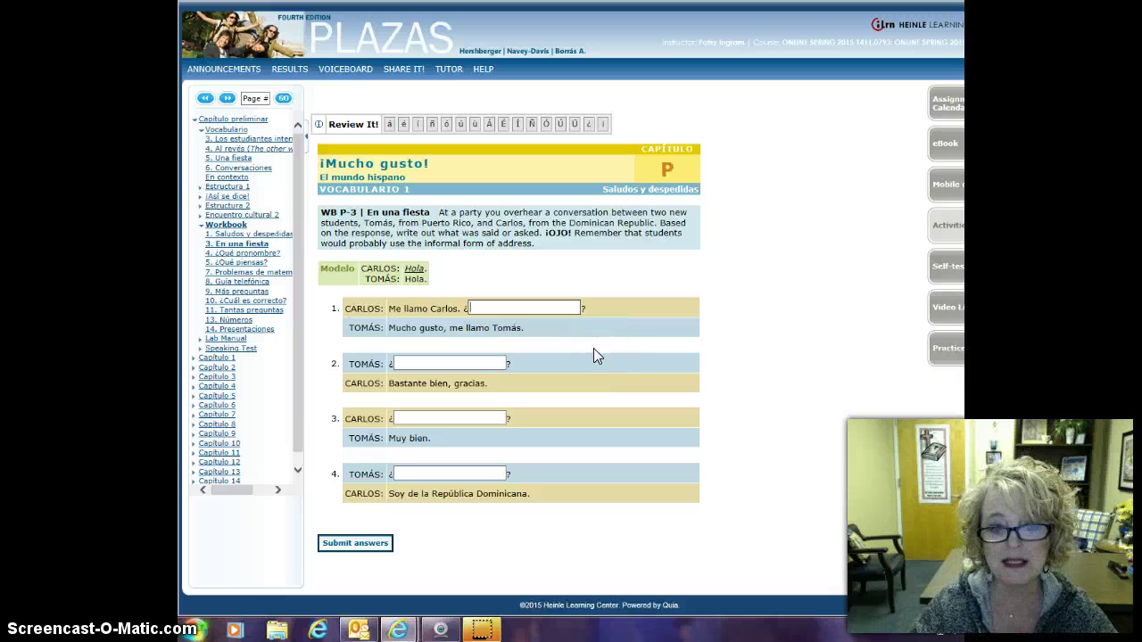
pyautogui.write('C')
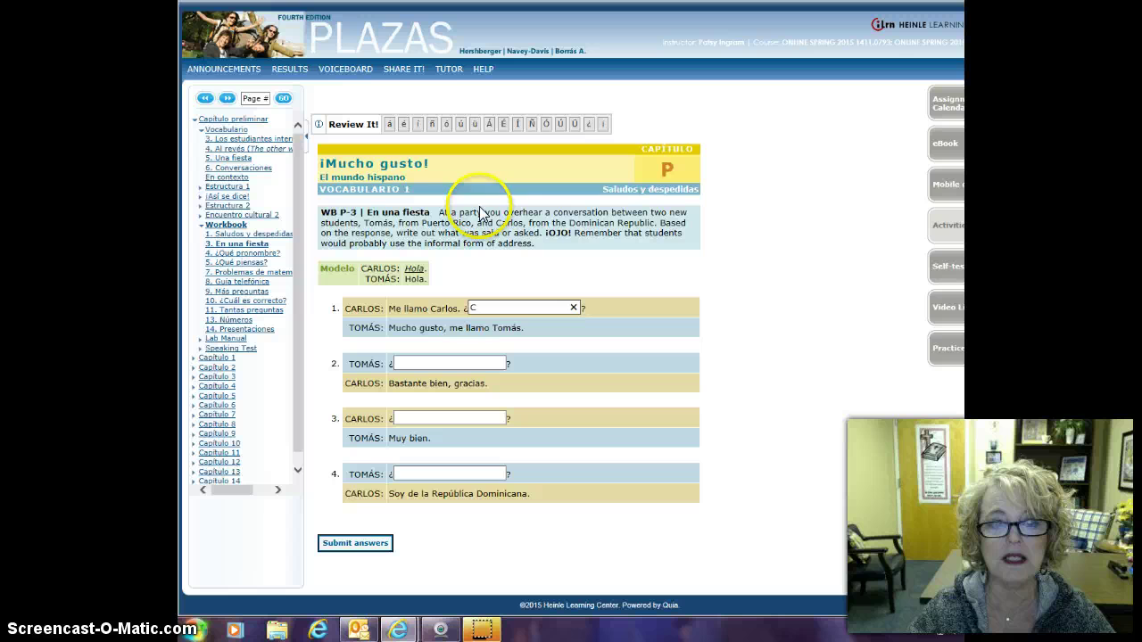
pyautogui.click(446, 124)
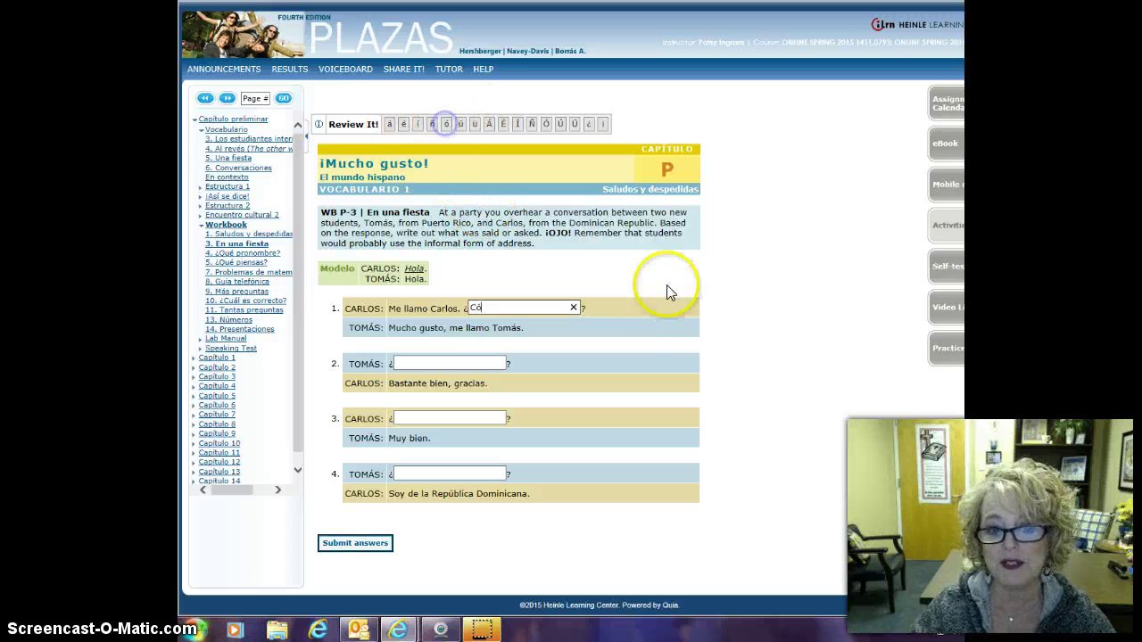
pyautogui.write('mo')
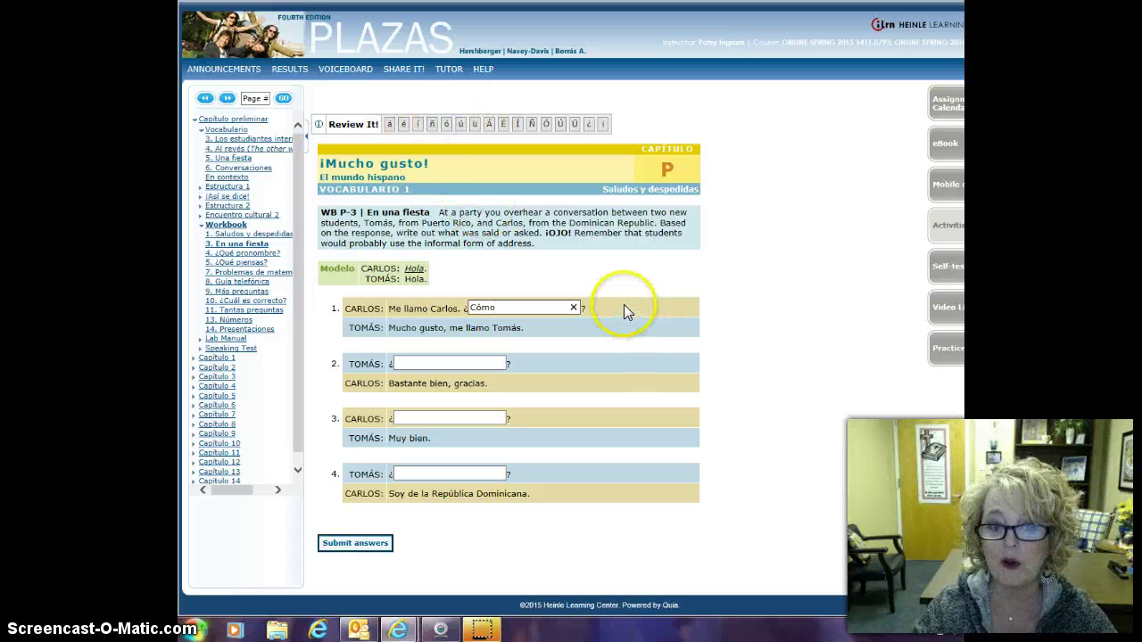
pyautogui.write(' se llama')
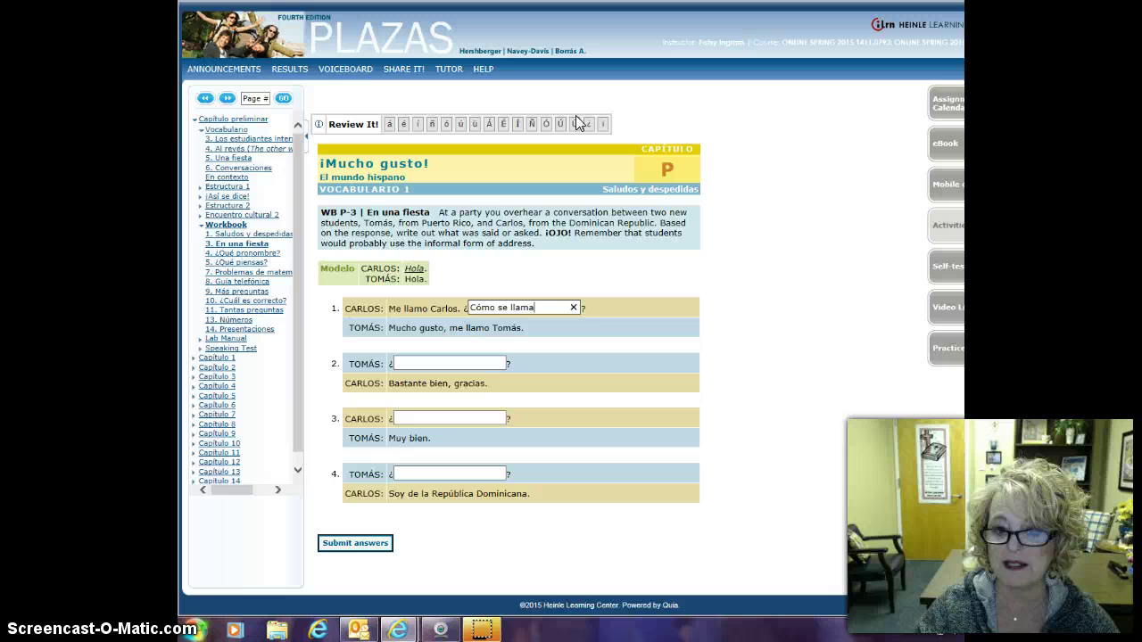
# Step: Answer question 2, Tomás's question to Carlos, with "Cómo está", including both accented letters
pyautogui.click(410, 362)
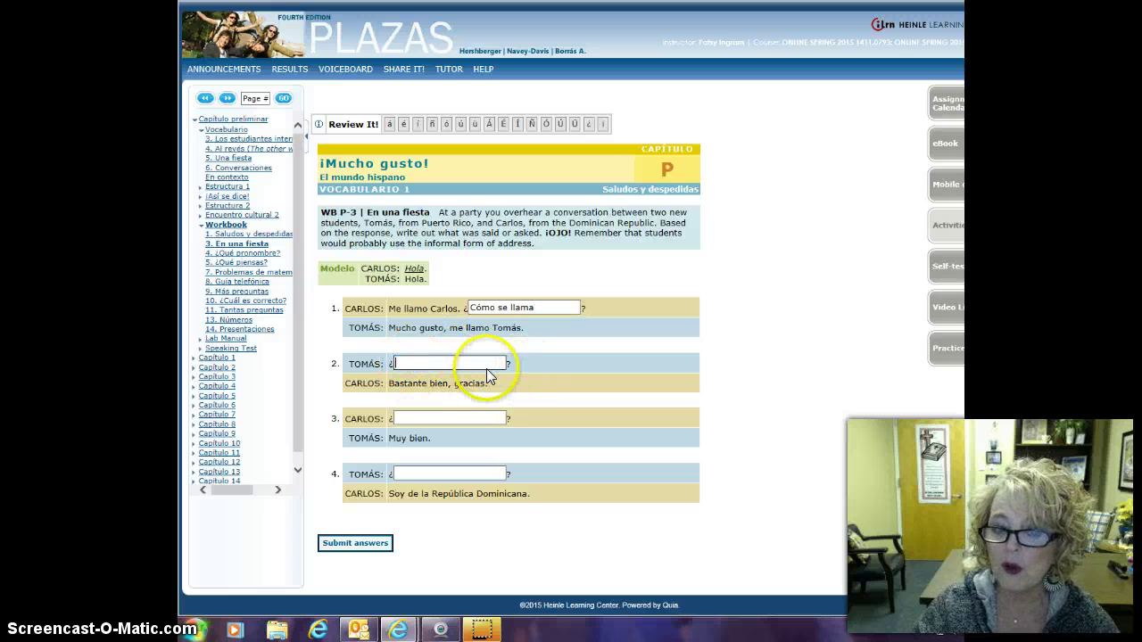
pyautogui.write('C')
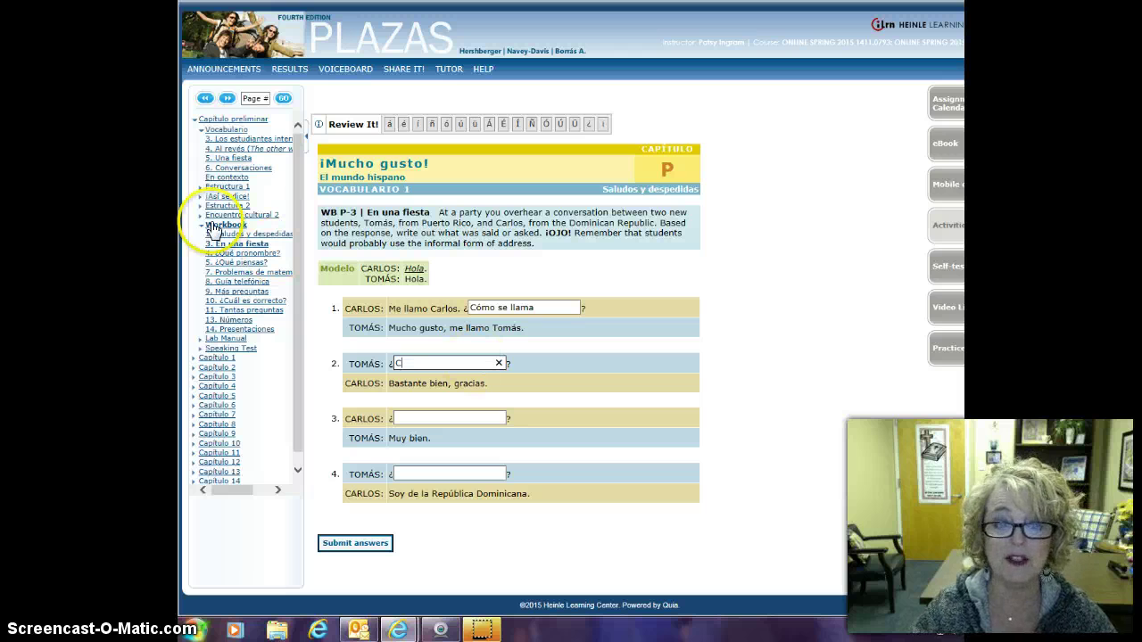
pyautogui.click(446, 125)
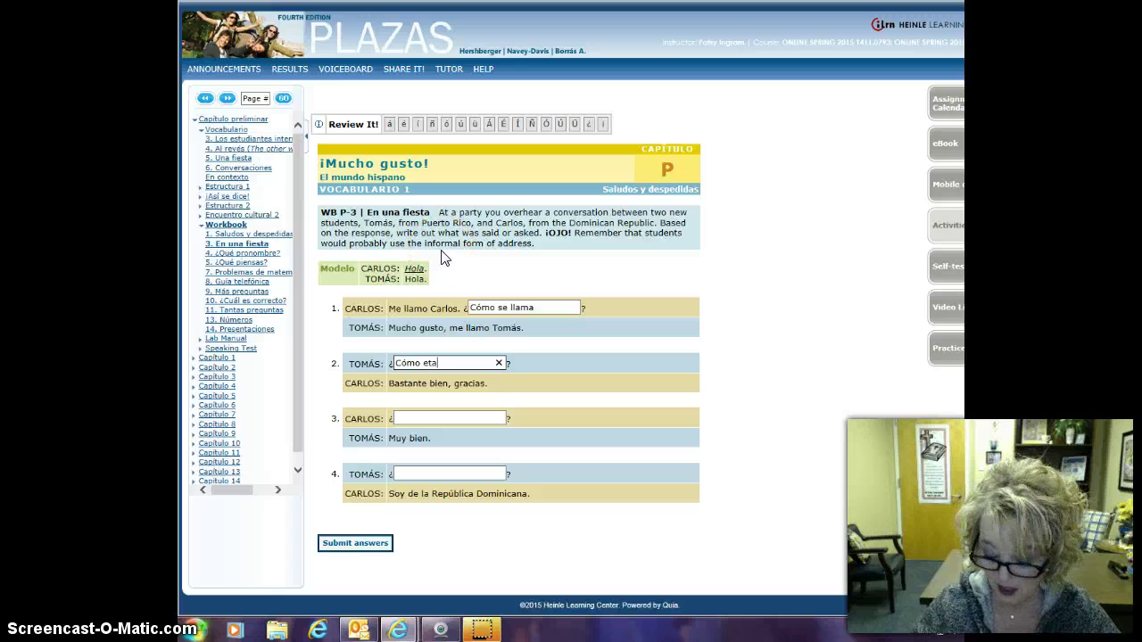
pyautogui.click(502, 176)
pyautogui.click(389, 124)
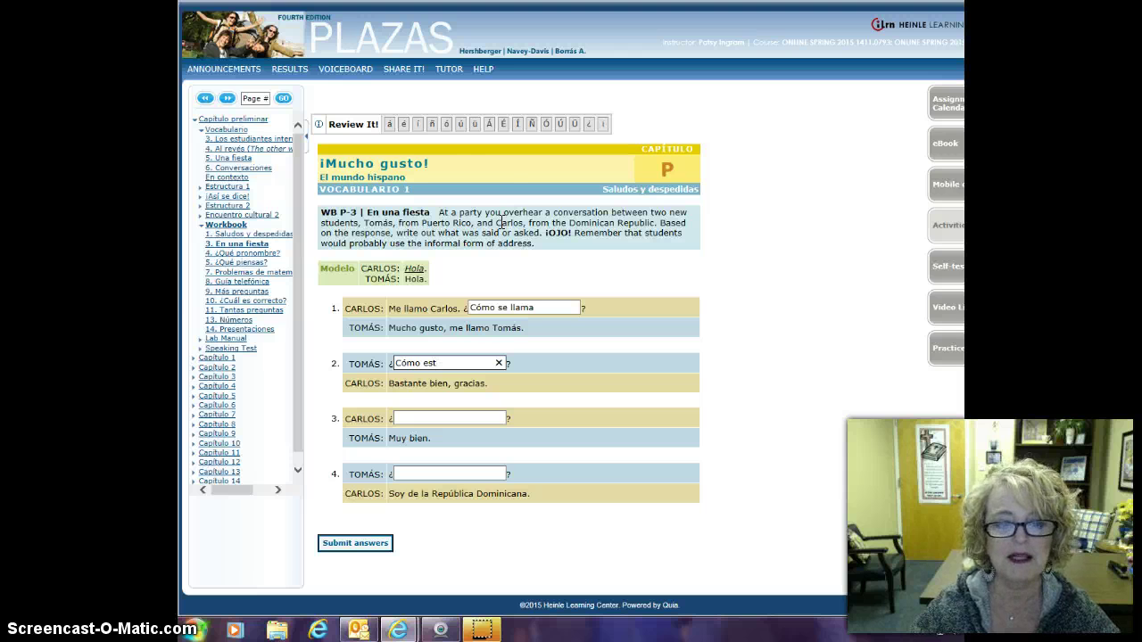
pyautogui.click(390, 125)
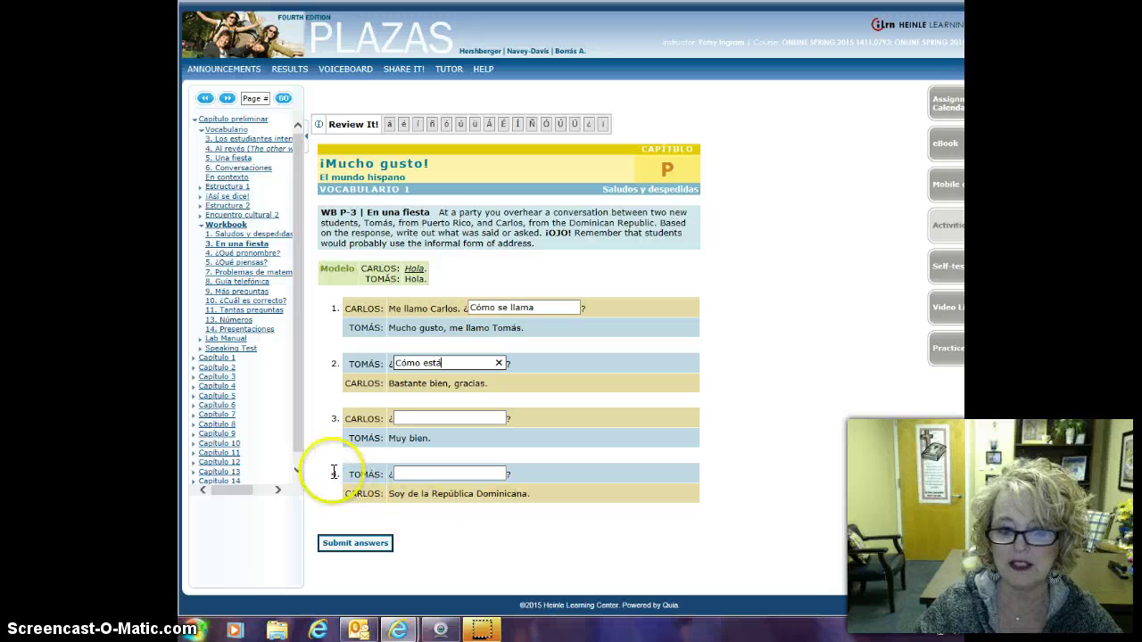
pyautogui.click(406, 420)
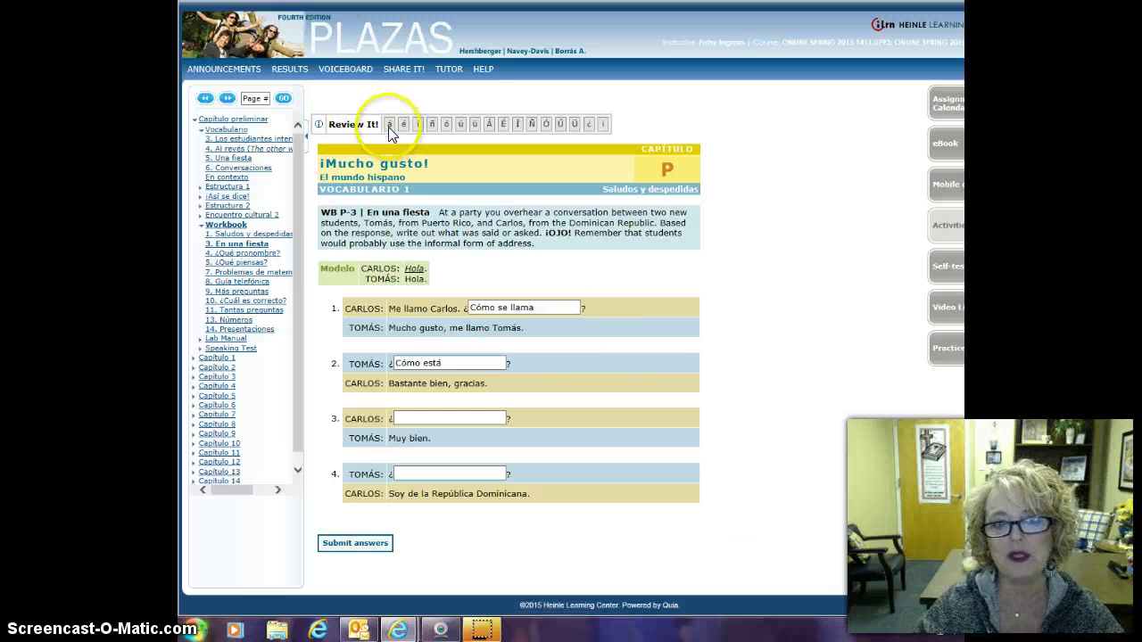
# Step: Open the eBook vocabulary page linked to the activity for review and resize its window so the questions show beside it
pyautogui.moveTo(342, 128)
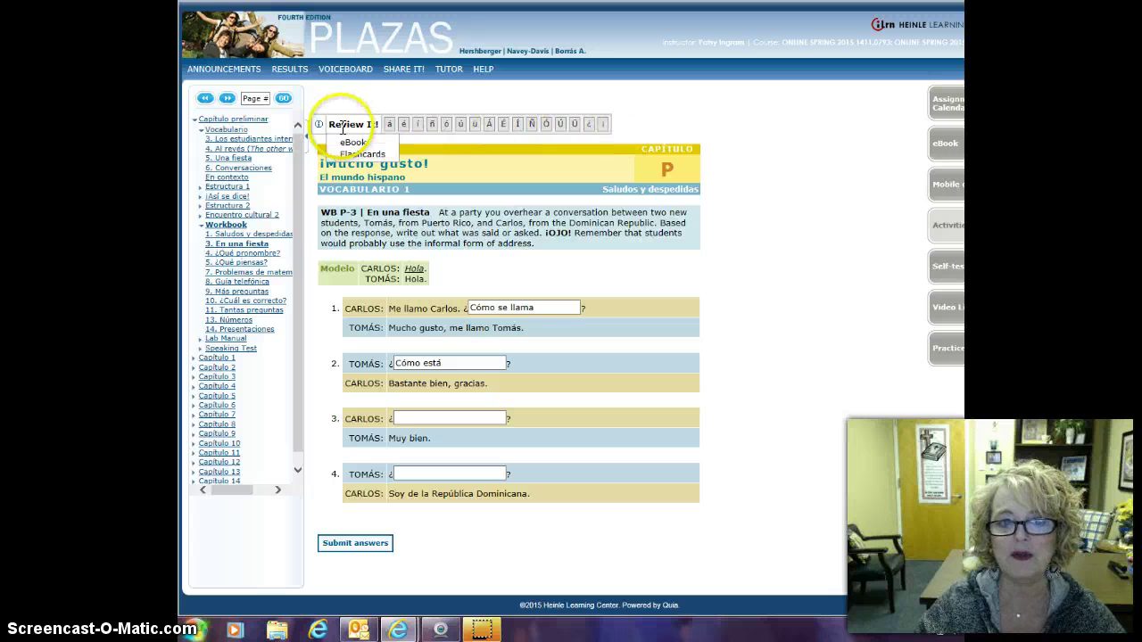
pyautogui.click(344, 145)
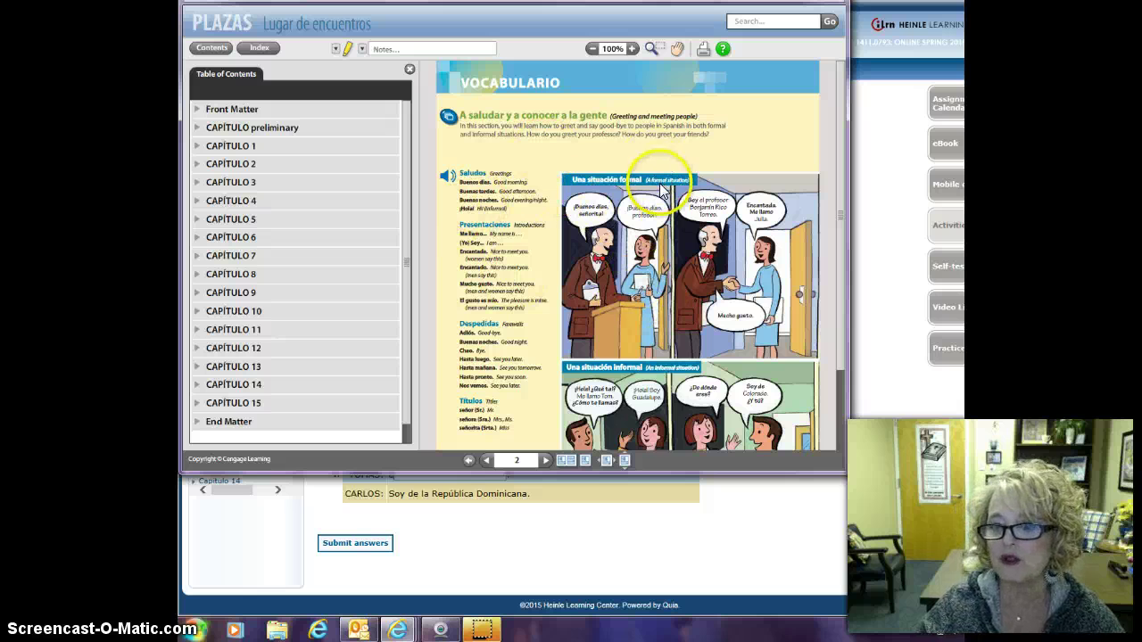
pyautogui.click(646, 469)
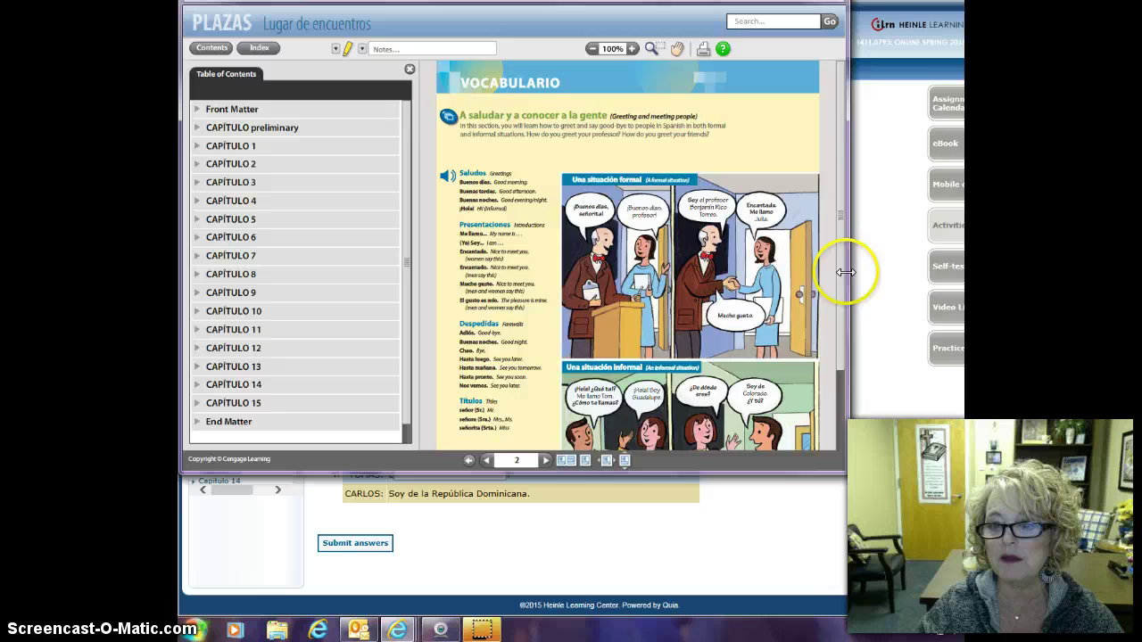
pyautogui.moveTo(849, 273); pyautogui.dragTo(922, 292)
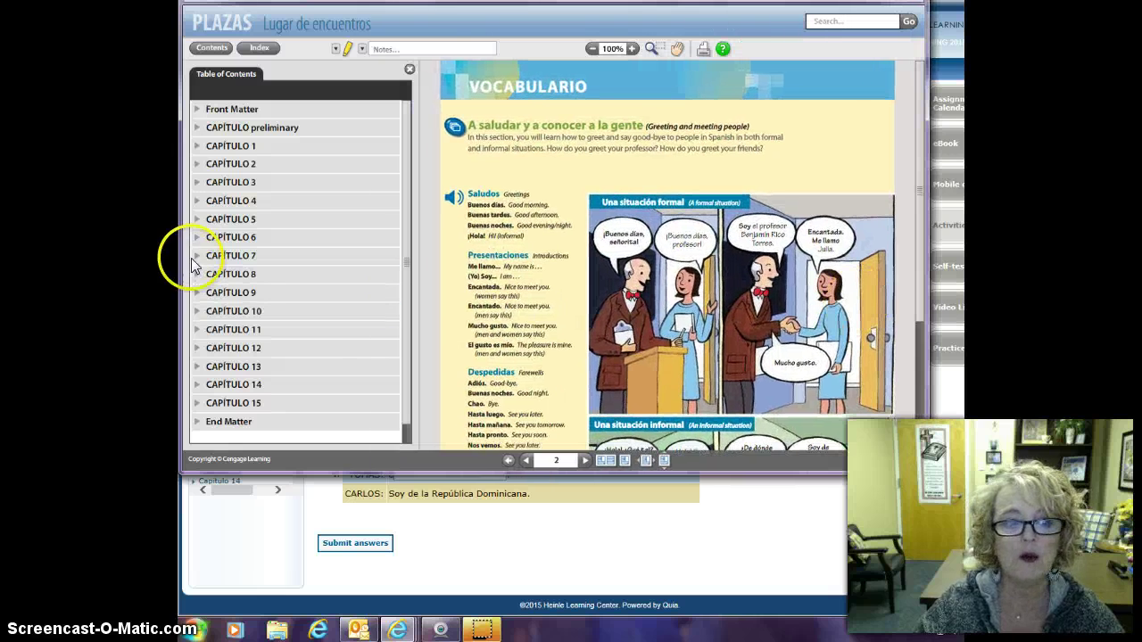
pyautogui.moveTo(186, 253); pyautogui.dragTo(555, 233)
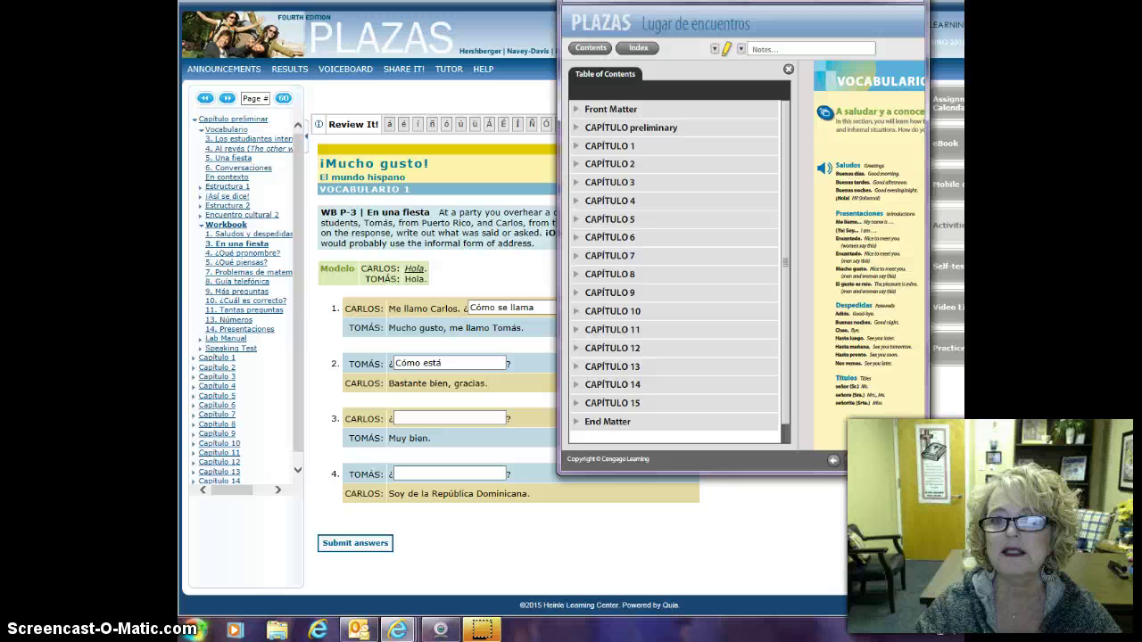
pyautogui.click(183, 296)
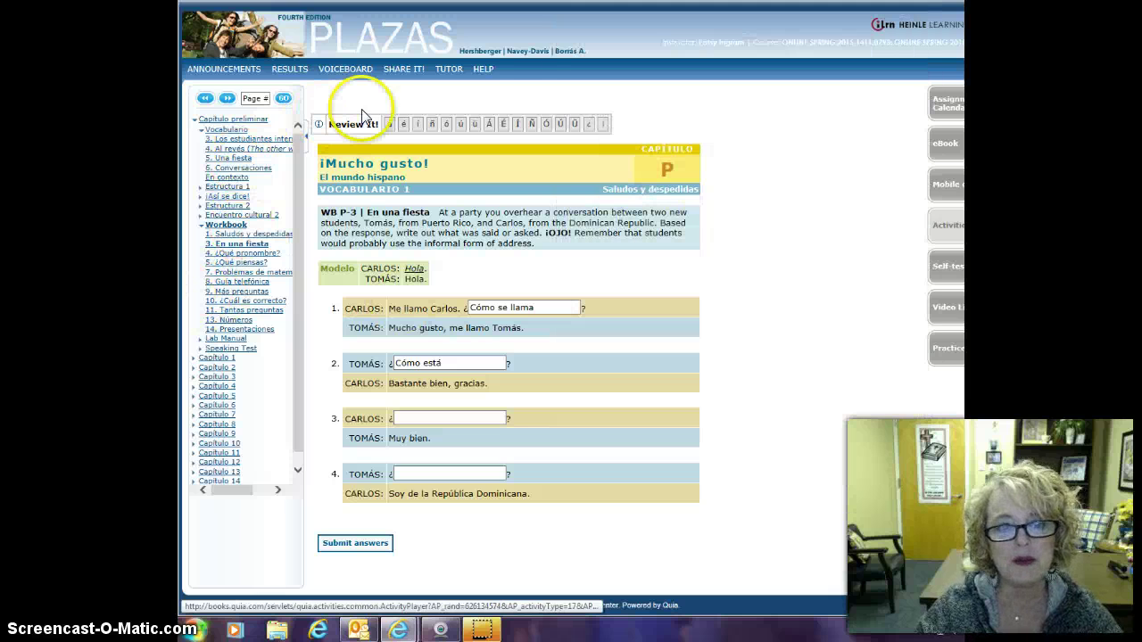
# Step: Return to the Assignment Calendar and look through the preliminary chapter's activities down to the Workbook section
pyautogui.moveTo(345, 116)
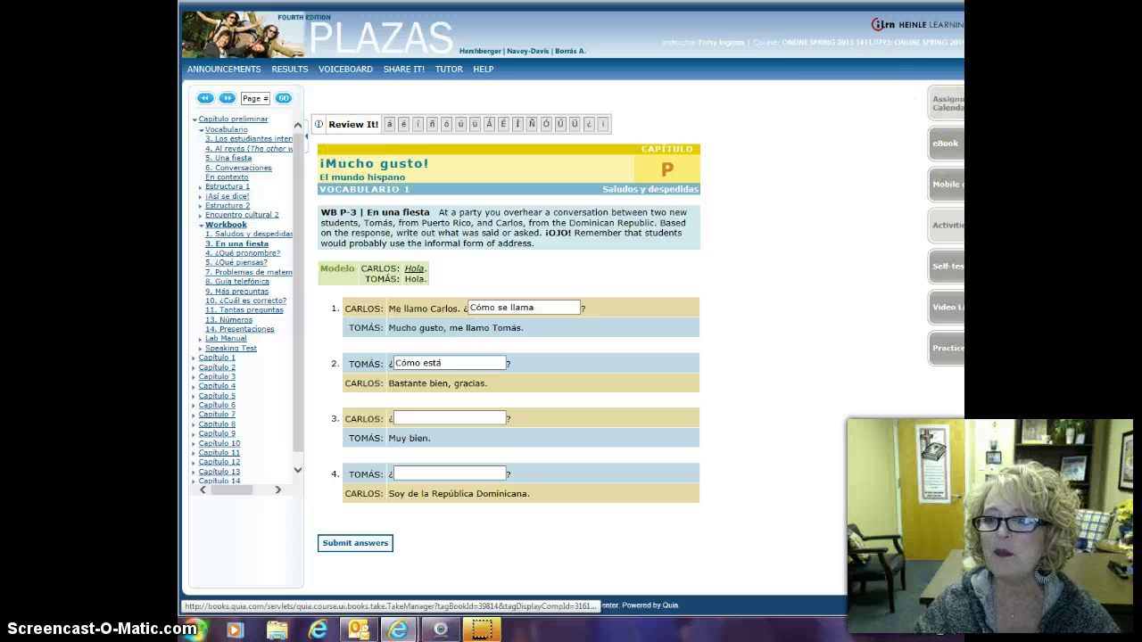
pyautogui.click(947, 102)
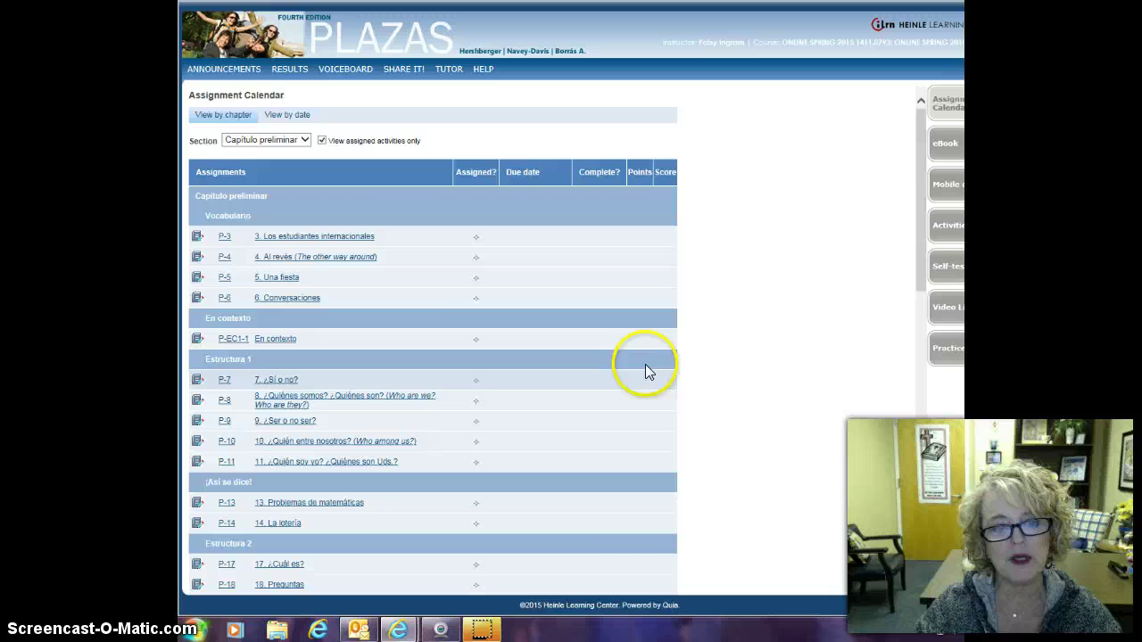
pyautogui.scroll(-5, 647, 474)
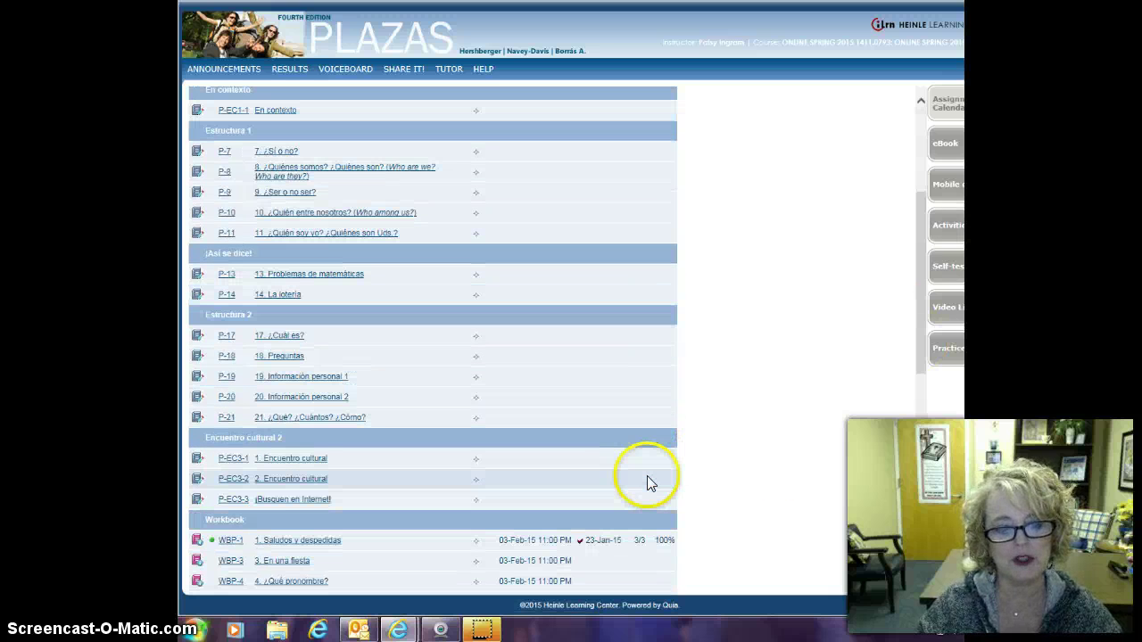
pyautogui.scroll(5, 773, 465)
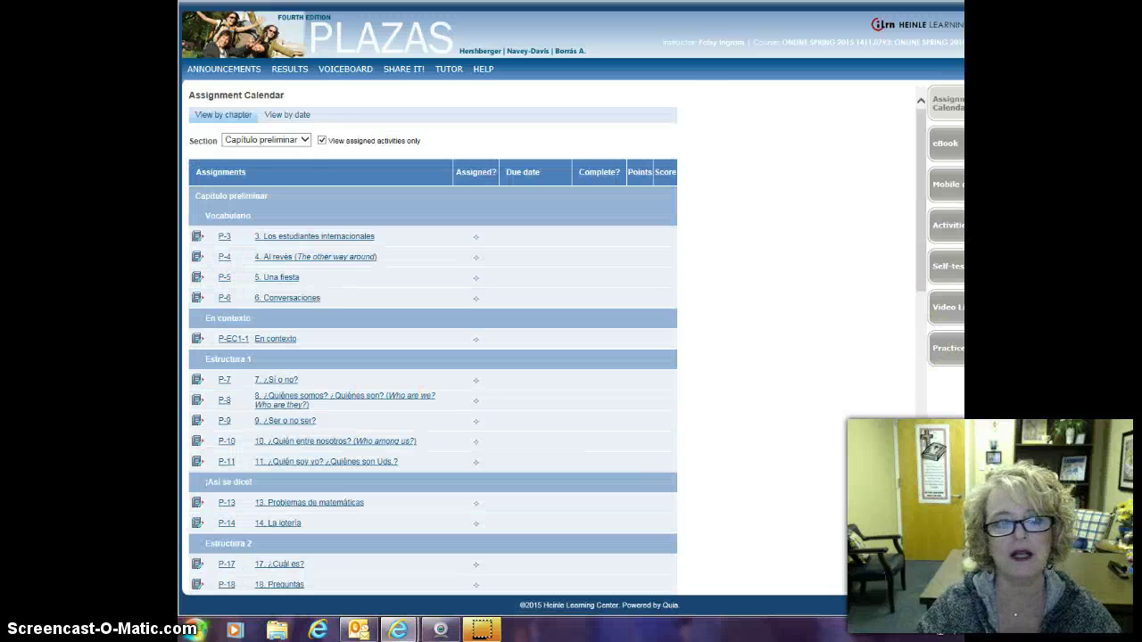
# Step: View the assignments by date, checking the week of January 19–25 and the week of February 2–8, 2015
pyautogui.click(300, 116)
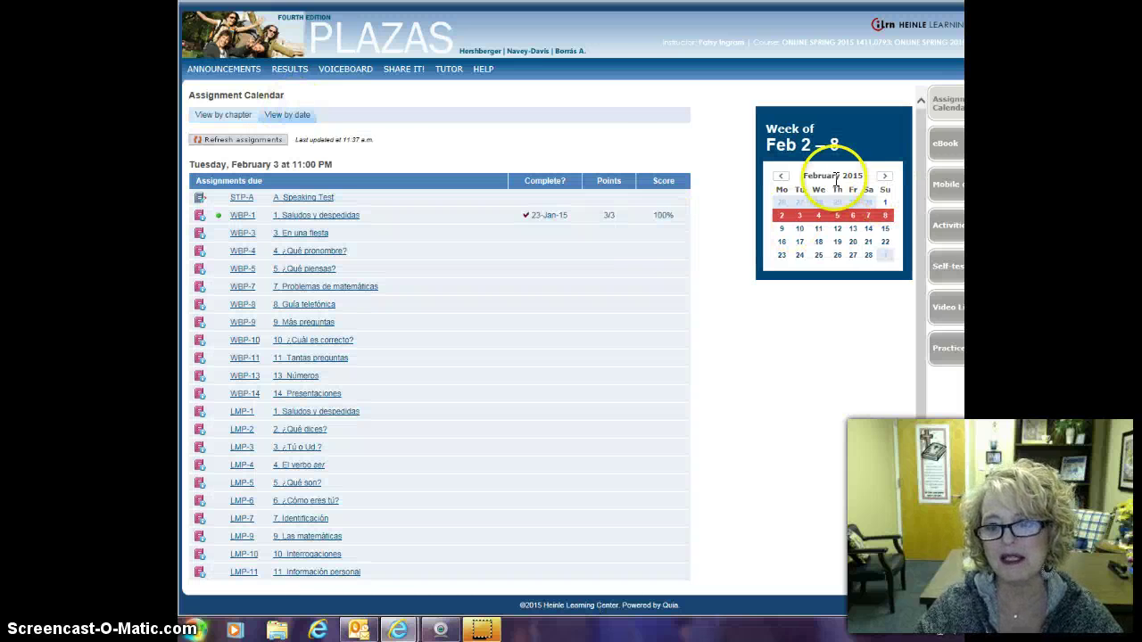
pyautogui.click(780, 175)
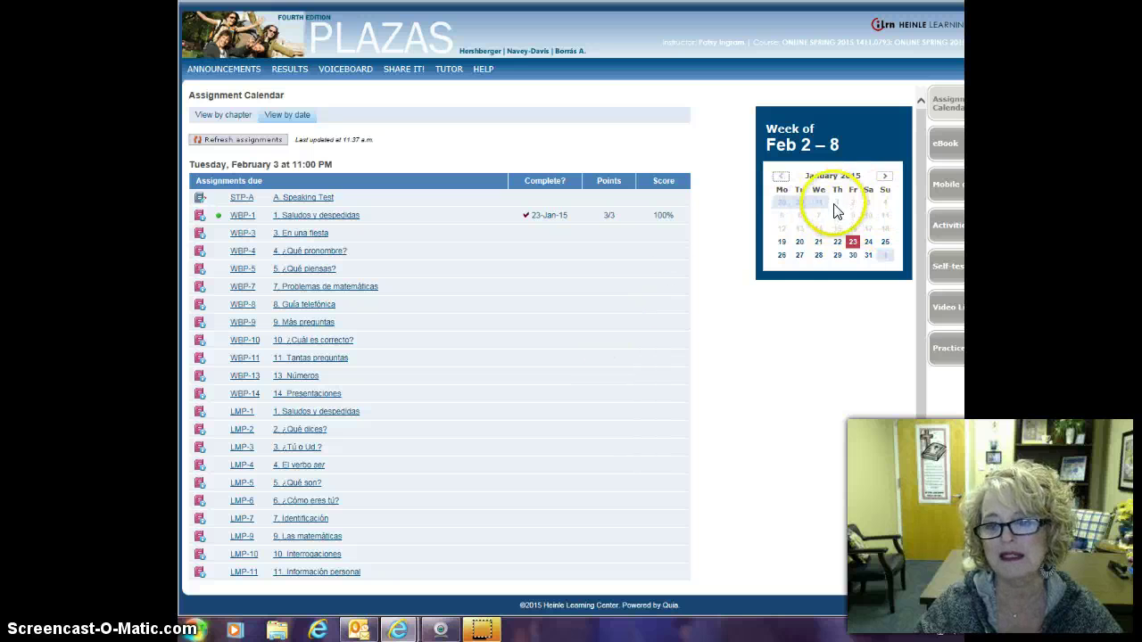
pyautogui.click(793, 241)
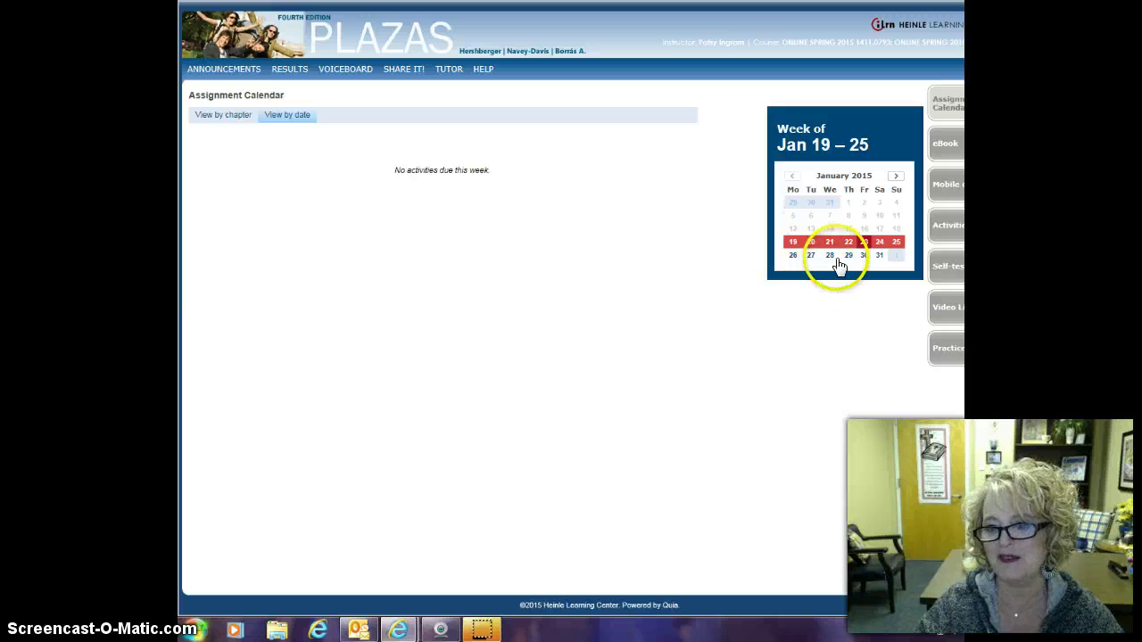
pyautogui.click(895, 177)
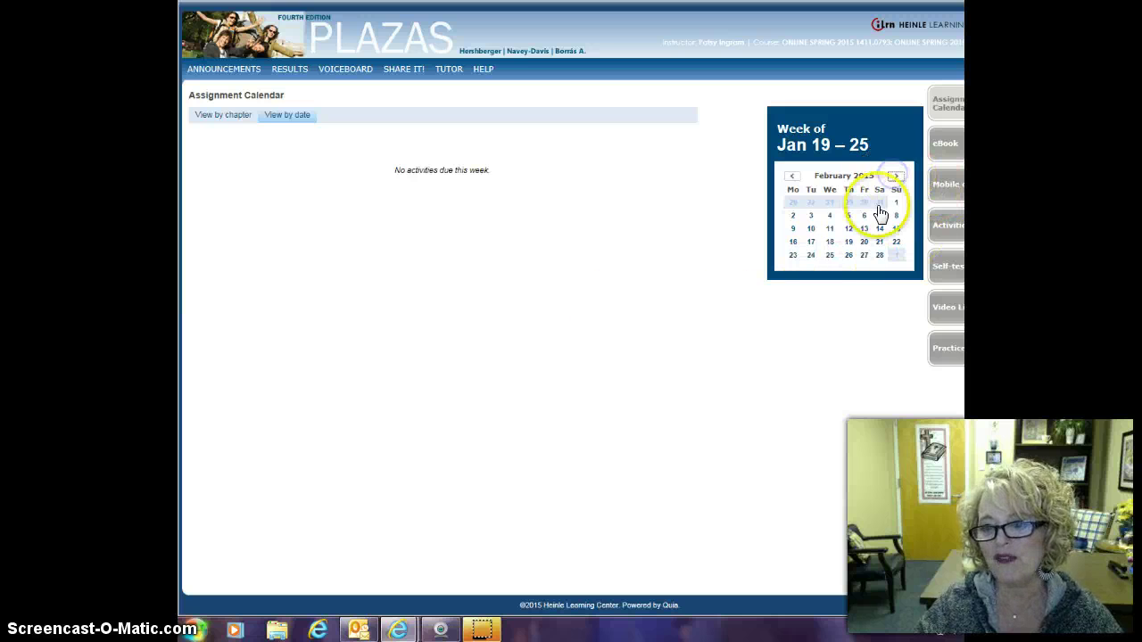
pyautogui.click(829, 216)
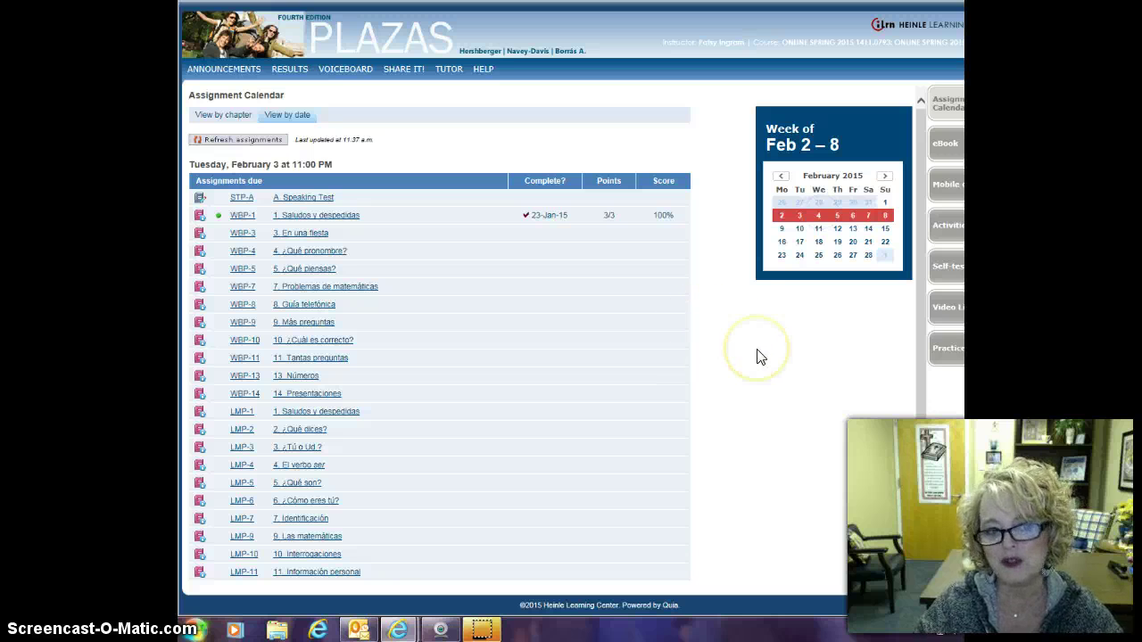
# Step: Switch the Assignment Calendar back to the chapter view and look over the preliminary chapter's assignments
pyautogui.click(211, 117)
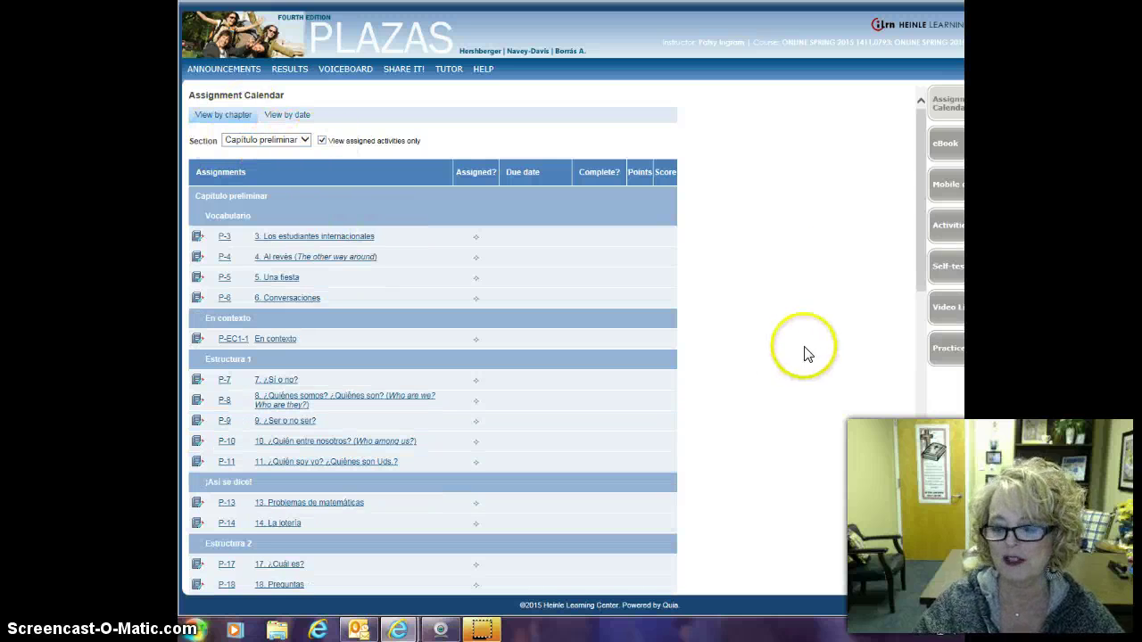
pyautogui.scroll(-3, 825, 357)
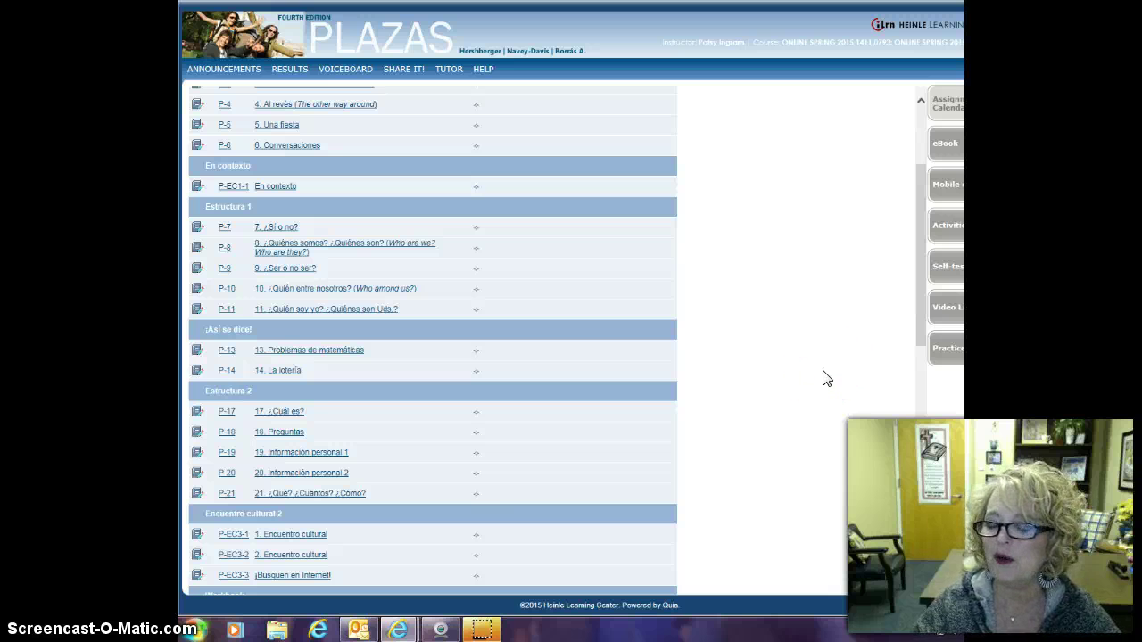
pyautogui.scroll(3, 827, 375)
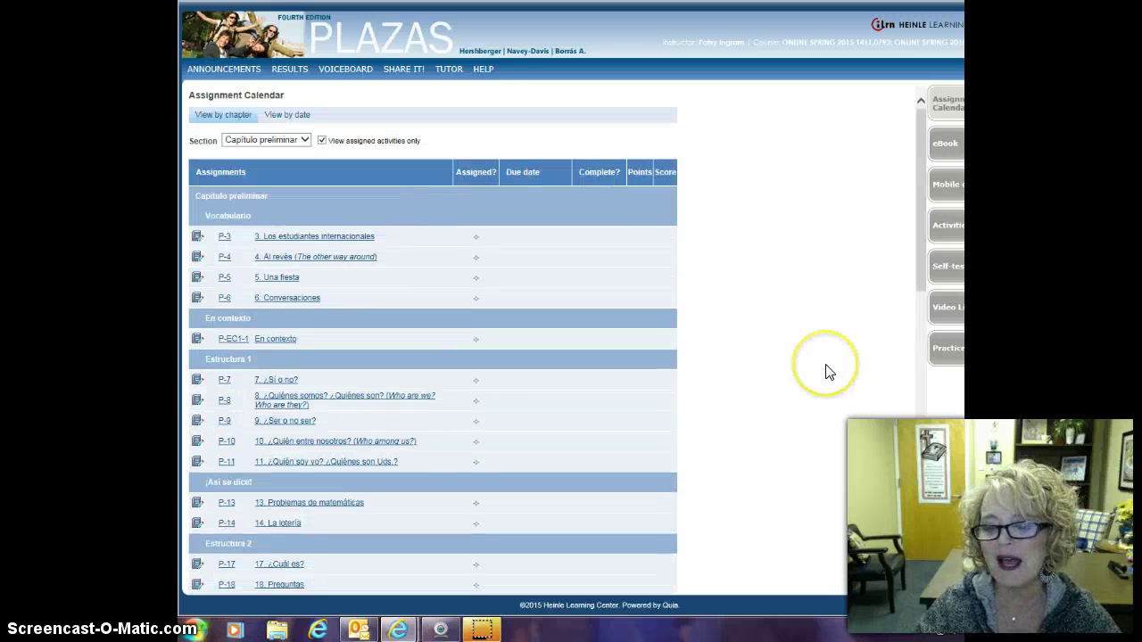
# Step: Go to the Trinity Valley Community College website in a new browser window, log in to Blackboard Learn and open the SPAN1411.0793 SP15 course
pyautogui.click(318, 630)
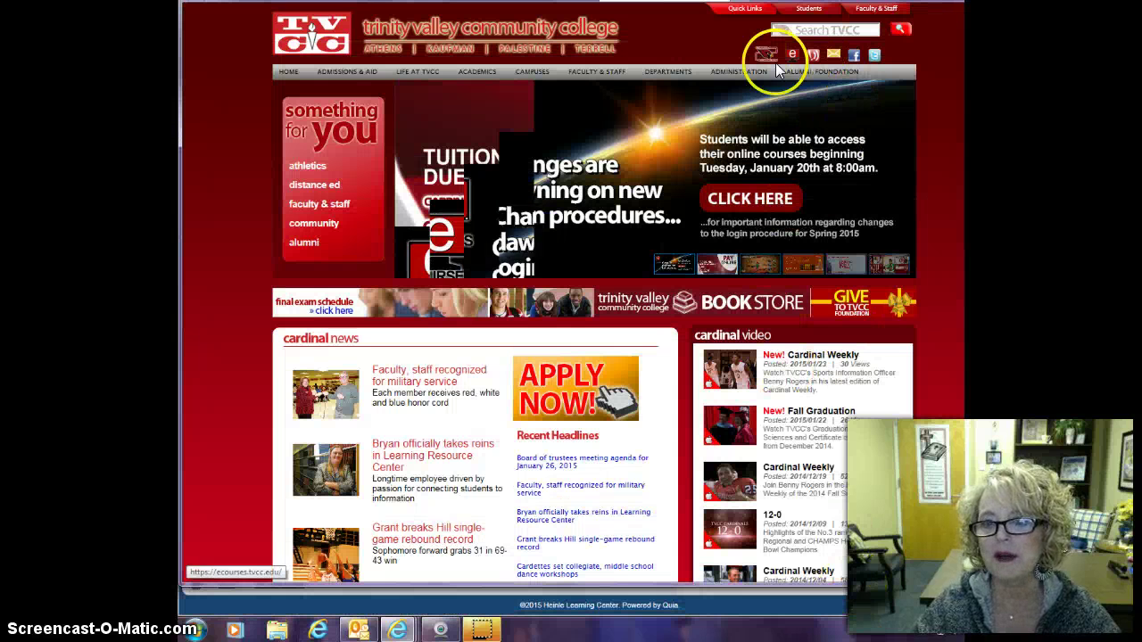
pyautogui.moveTo(817, 71)
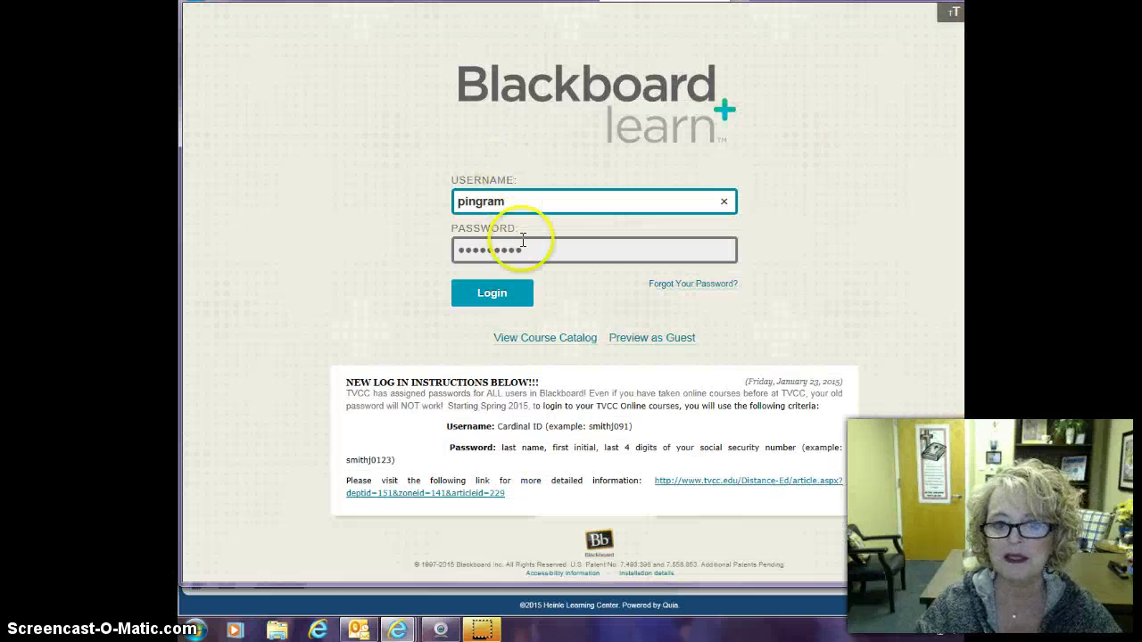
pyautogui.click(495, 295)
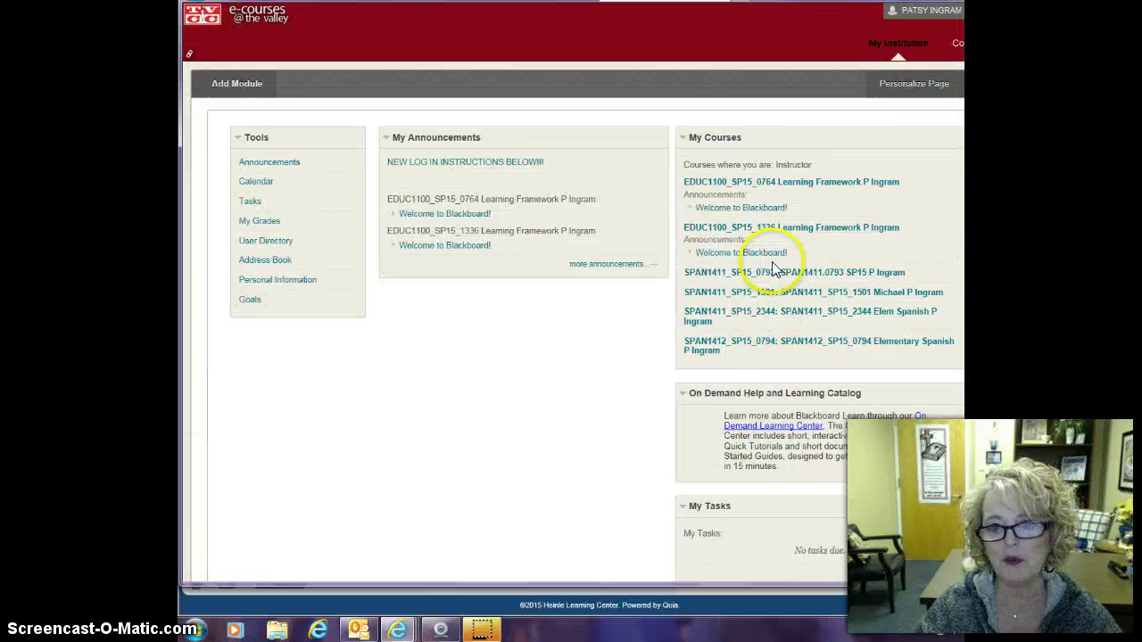
pyautogui.click(772, 272)
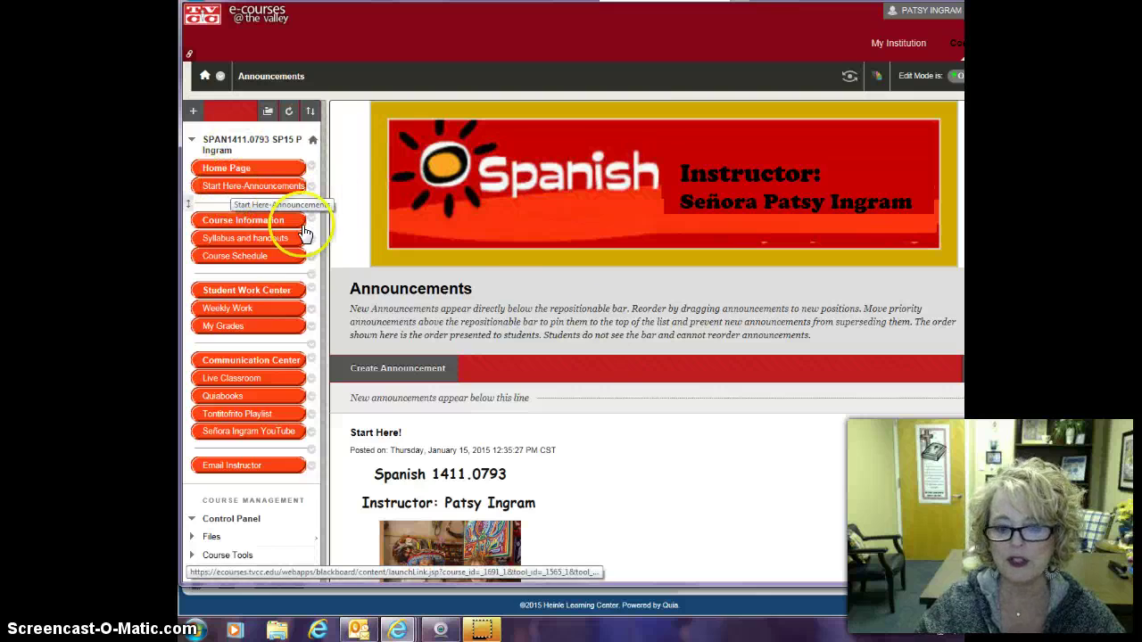
# Step: Look through the Start Here! announcement with the Week 1 instructions in the Spanish 1411.0793 course
pyautogui.scroll(-6, 619, 331)
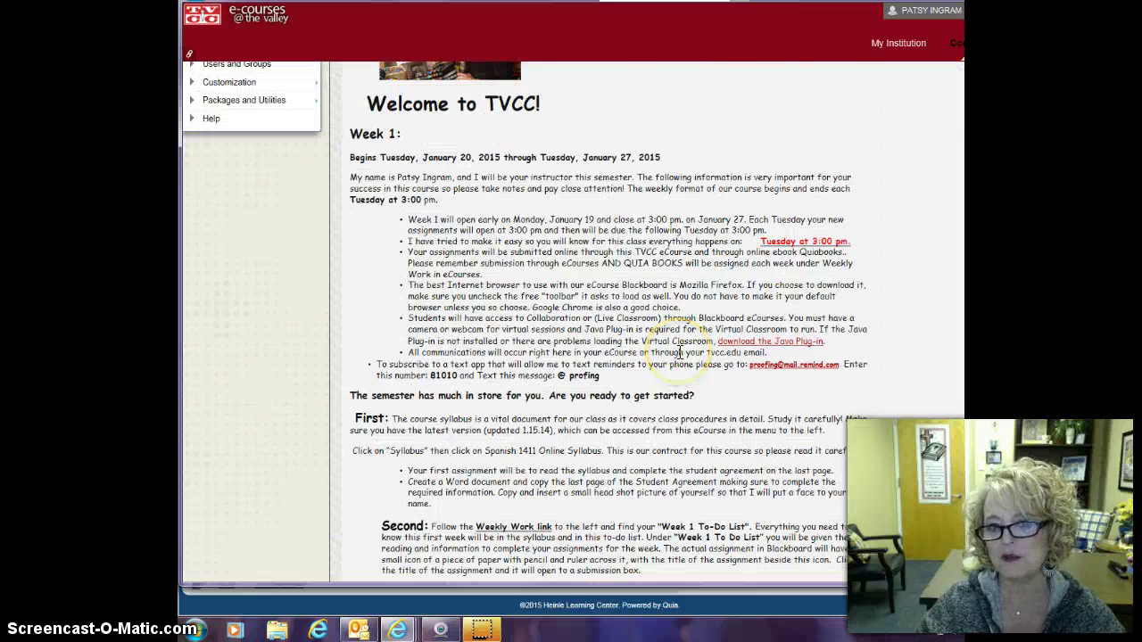
pyautogui.scroll(-2, 680, 352)
pyautogui.scroll(8, 676, 350)
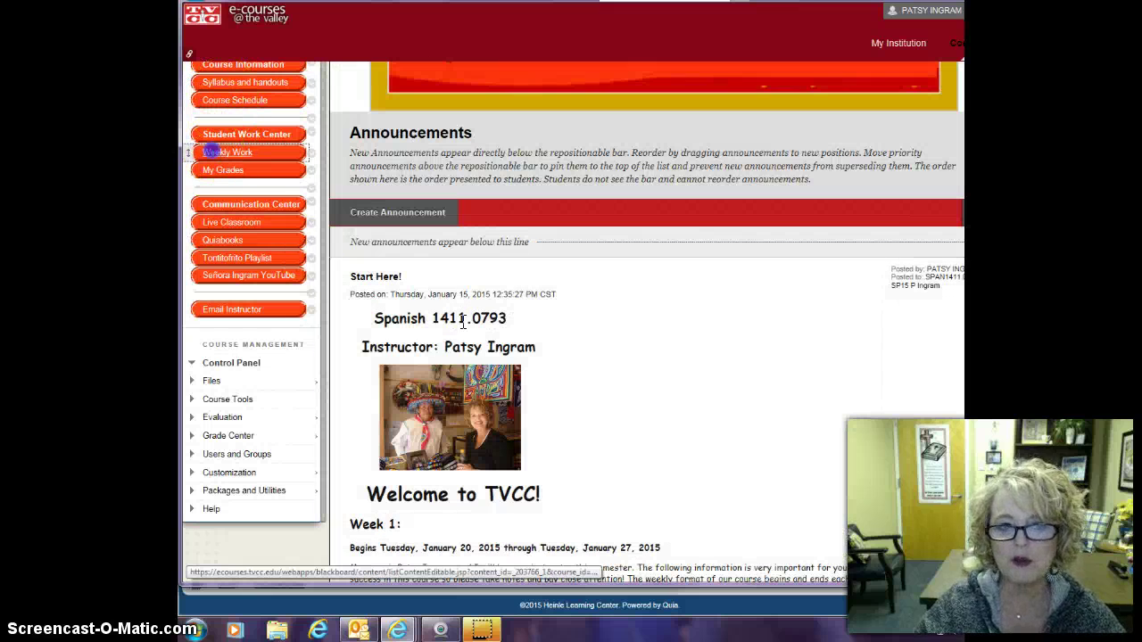
# Step: Open the Week 1 To Do List Jan.20-27 in Weekly Work and look through its assignments and reminders
pyautogui.click(223, 152)
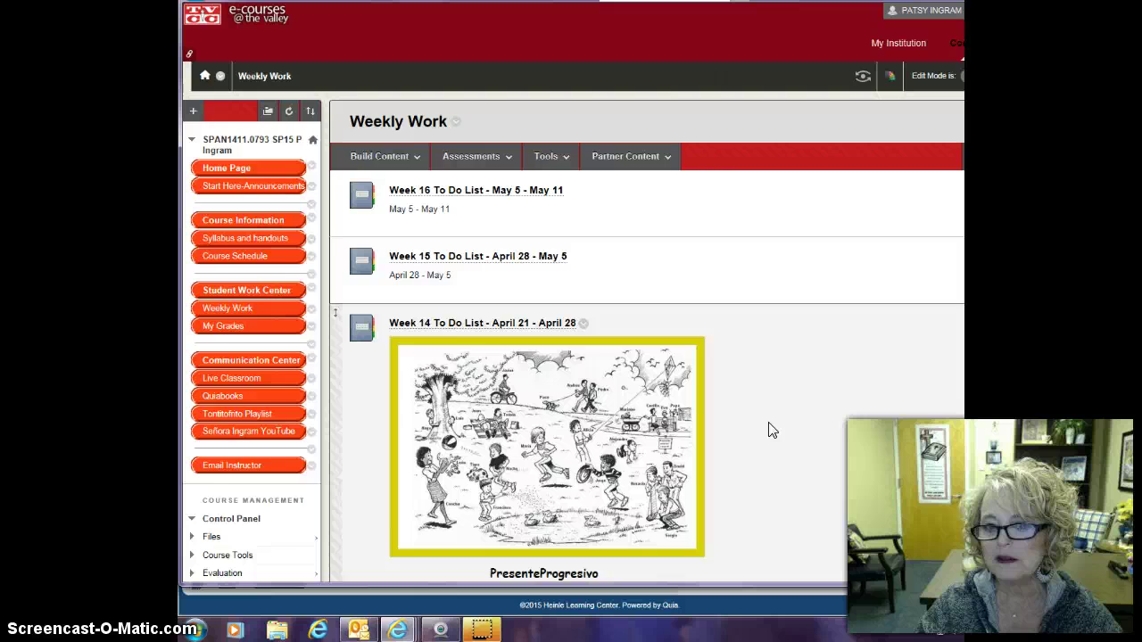
pyautogui.scroll(-5, 775, 422)
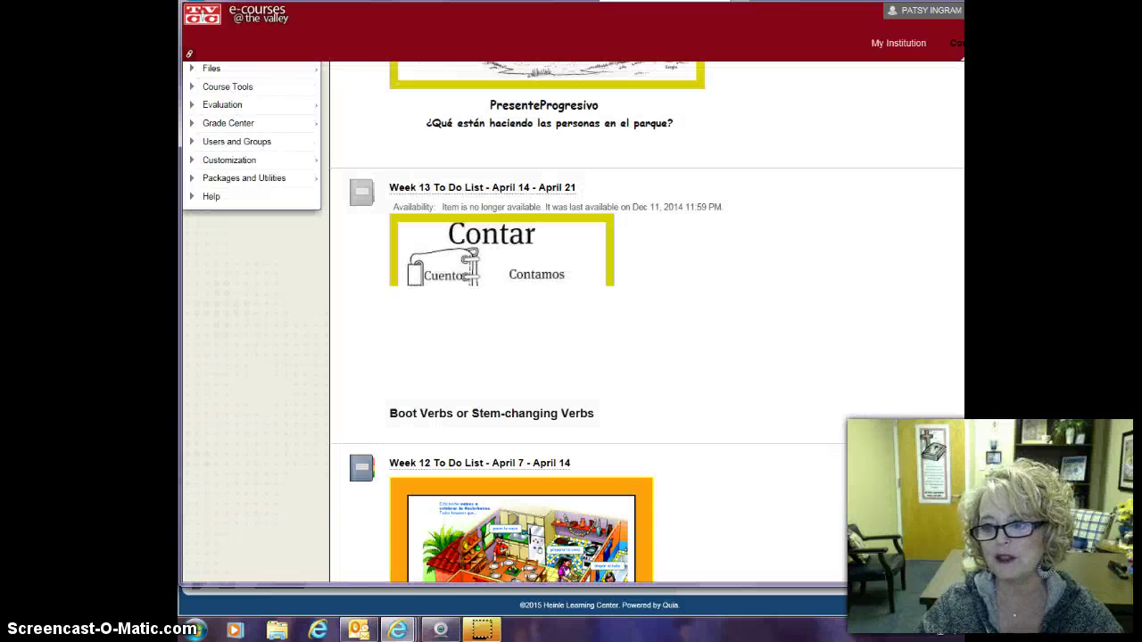
pyautogui.scroll(-1, 538, 185)
pyautogui.scroll(-20, 539, 185)
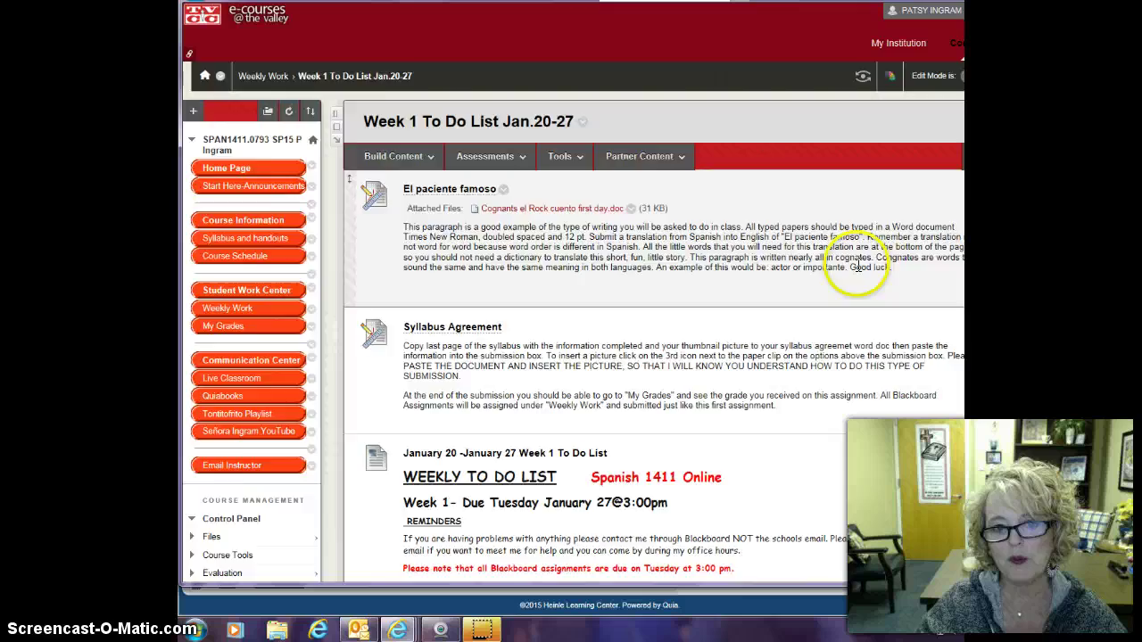
pyautogui.scroll(-5, 857, 268)
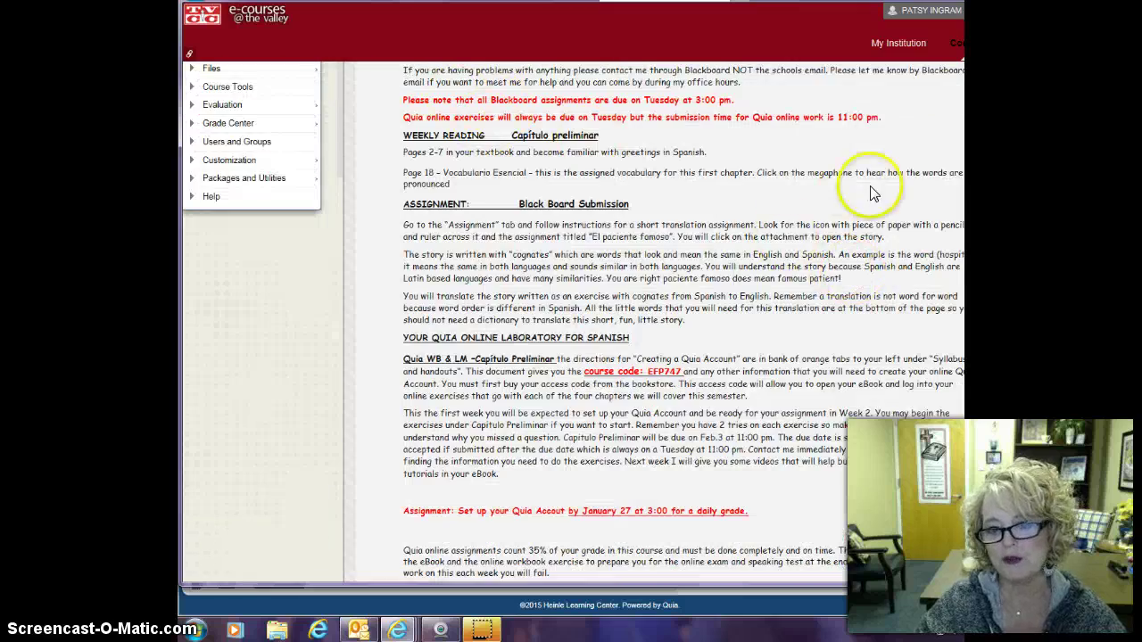
pyautogui.scroll(3, 807, 501)
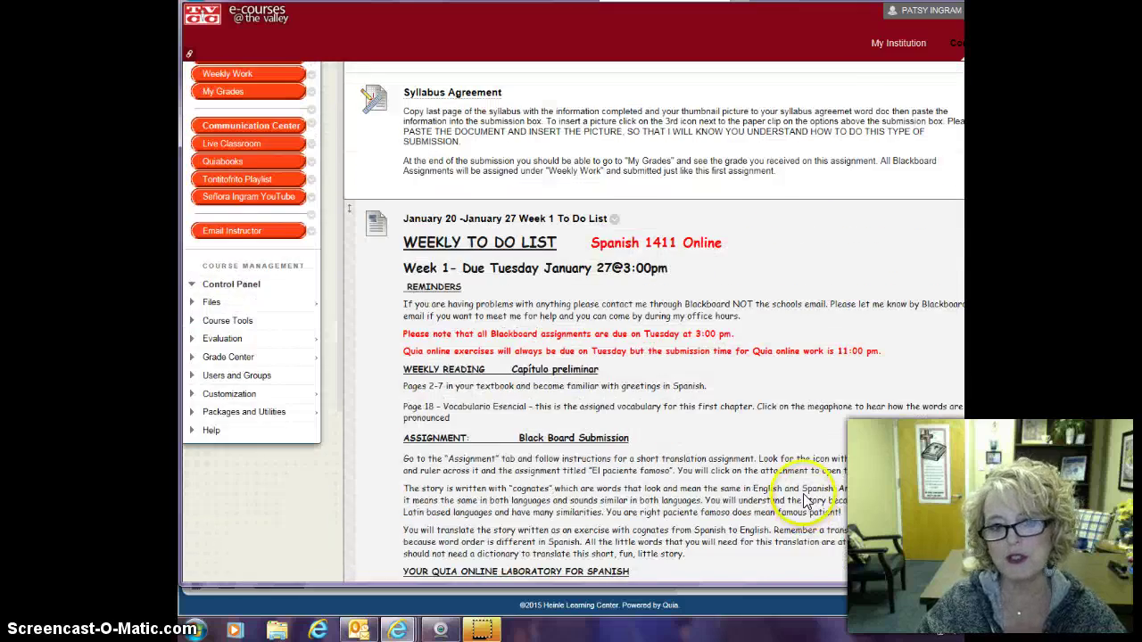
pyautogui.scroll(3, 803, 495)
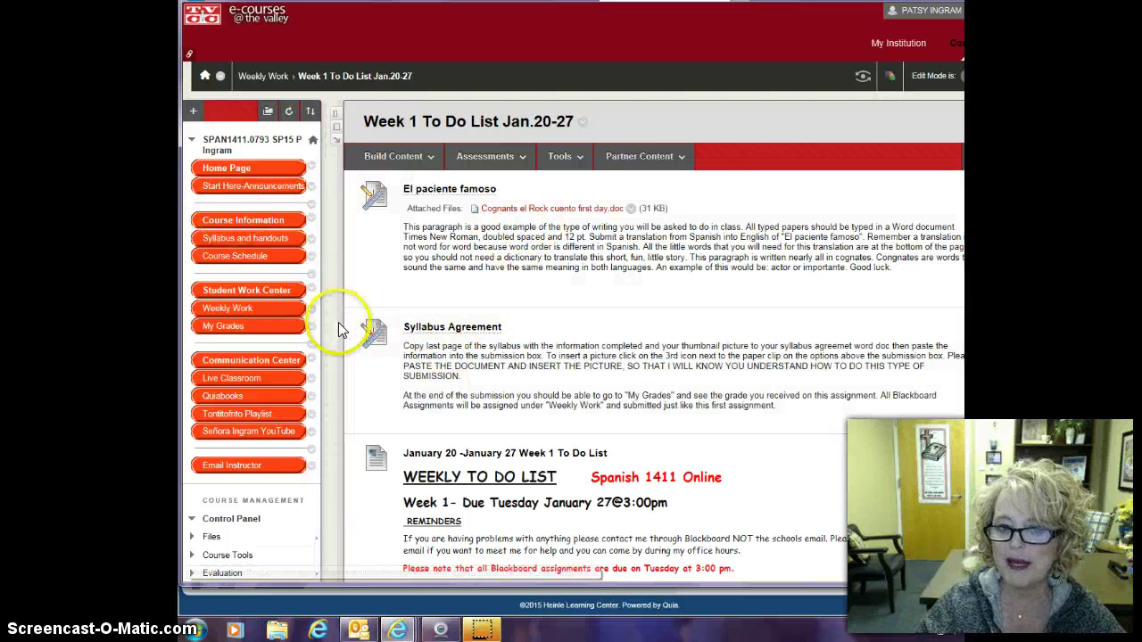
# Step: Open the Syllabus Agreement assignment and look over its instructions, submission options and comments area
pyautogui.click(442, 330)
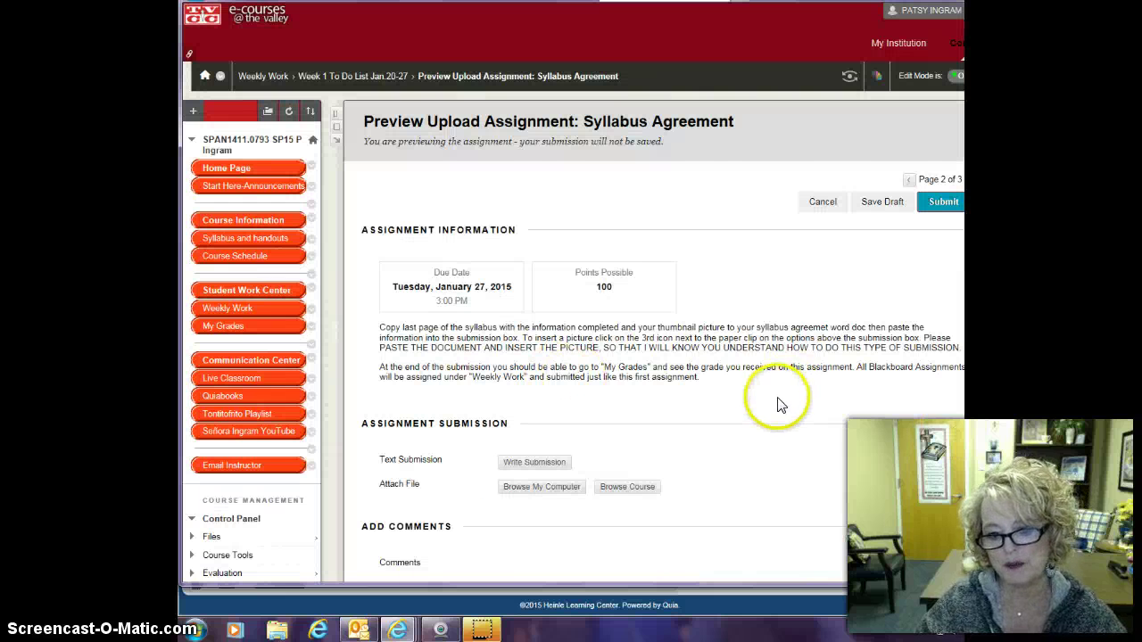
pyautogui.scroll(-3, 781, 405)
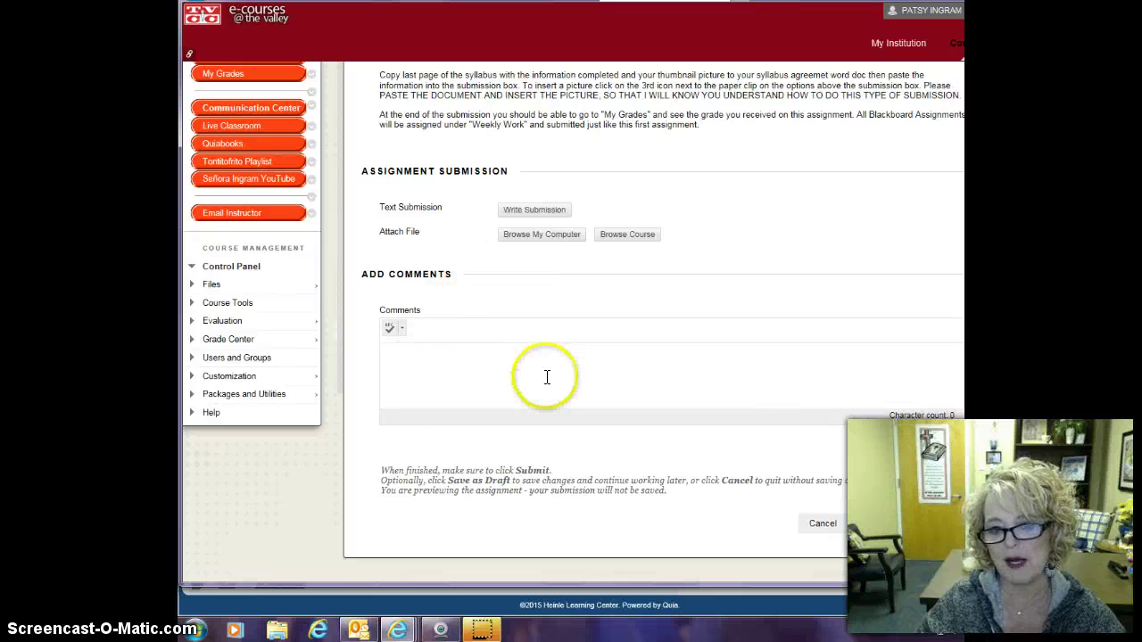
pyautogui.scroll(3, 783, 348)
pyautogui.scroll(1, 783, 348)
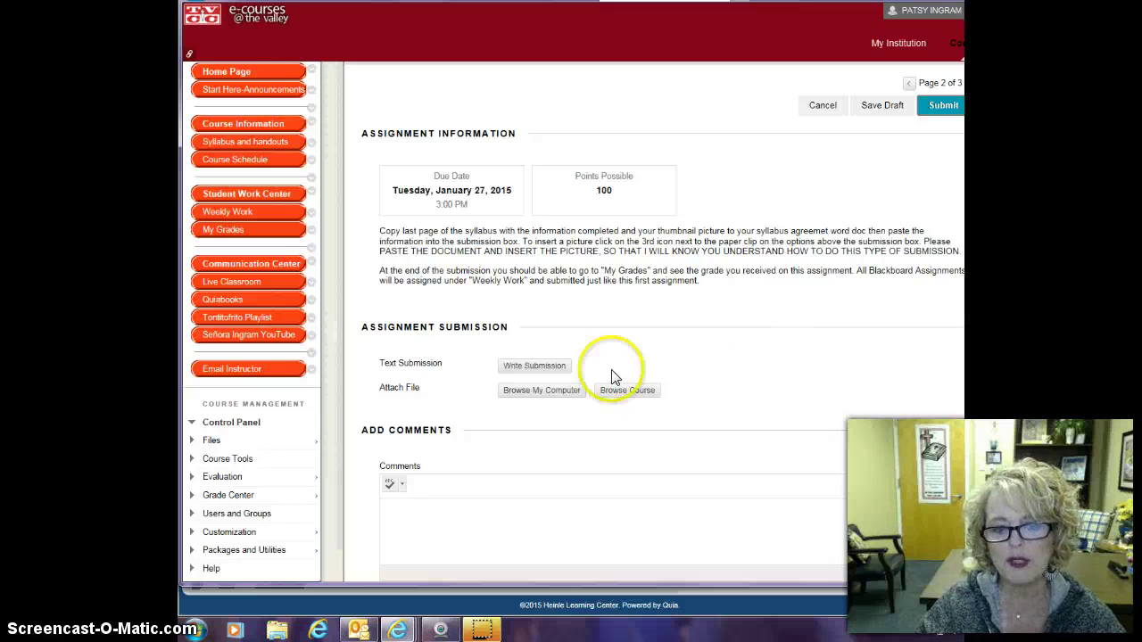
# Step: Attach Accents in Spanish.doc from the computer to the Syllabus Agreement assignment and submit it
pyautogui.click(541, 393)
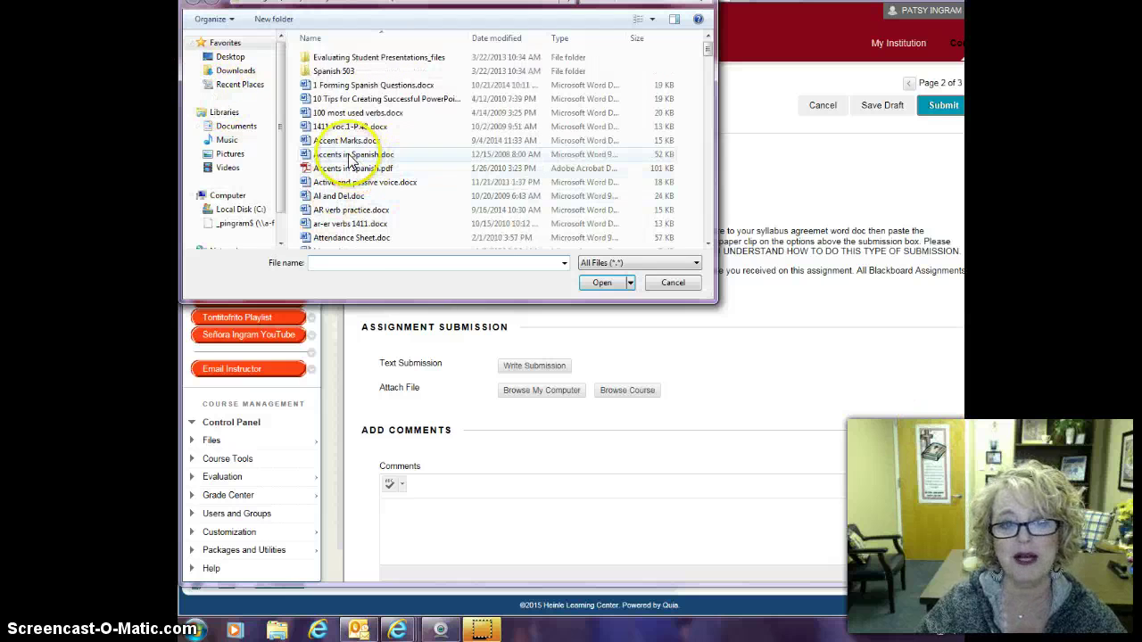
pyautogui.click(353, 156)
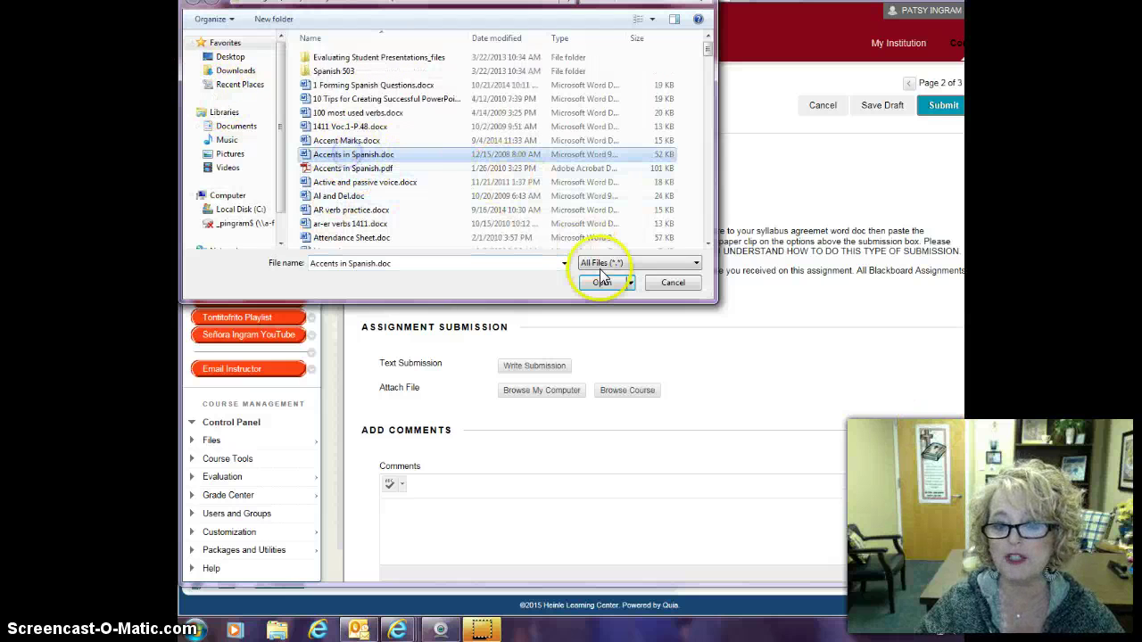
pyautogui.doubleClick(408, 159)
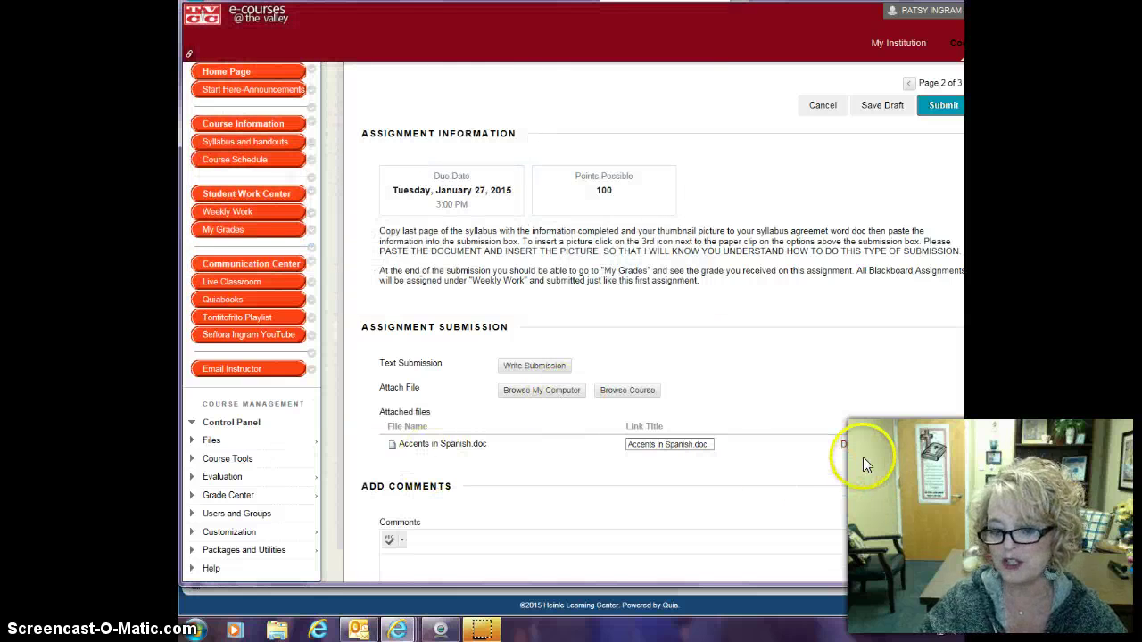
pyautogui.click(945, 107)
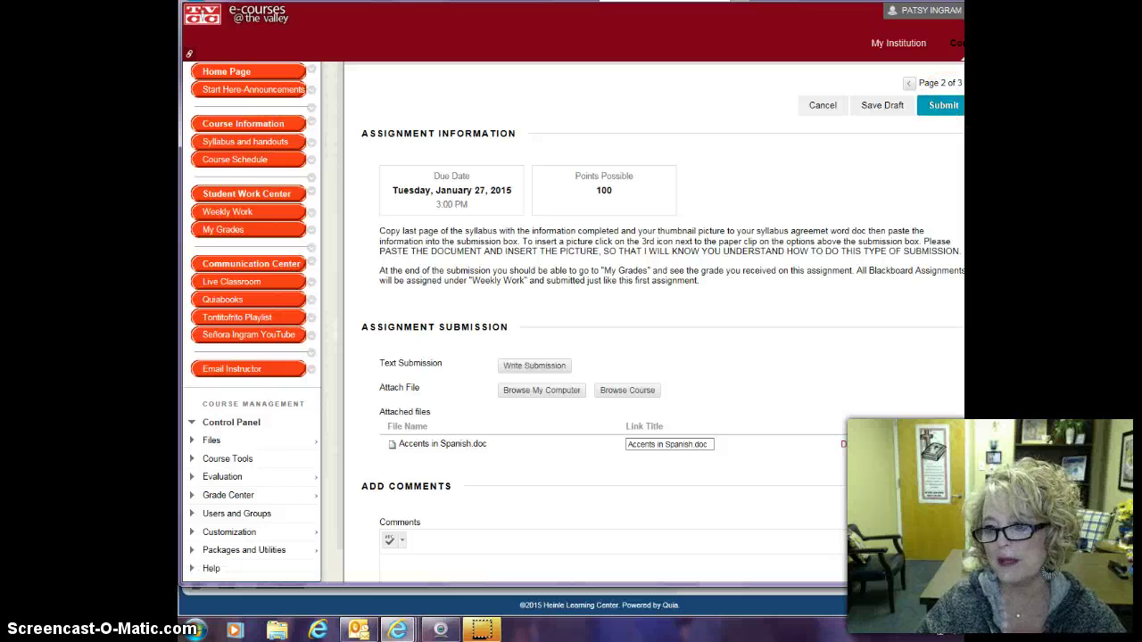
pyautogui.scroll(-3, 950, 361)
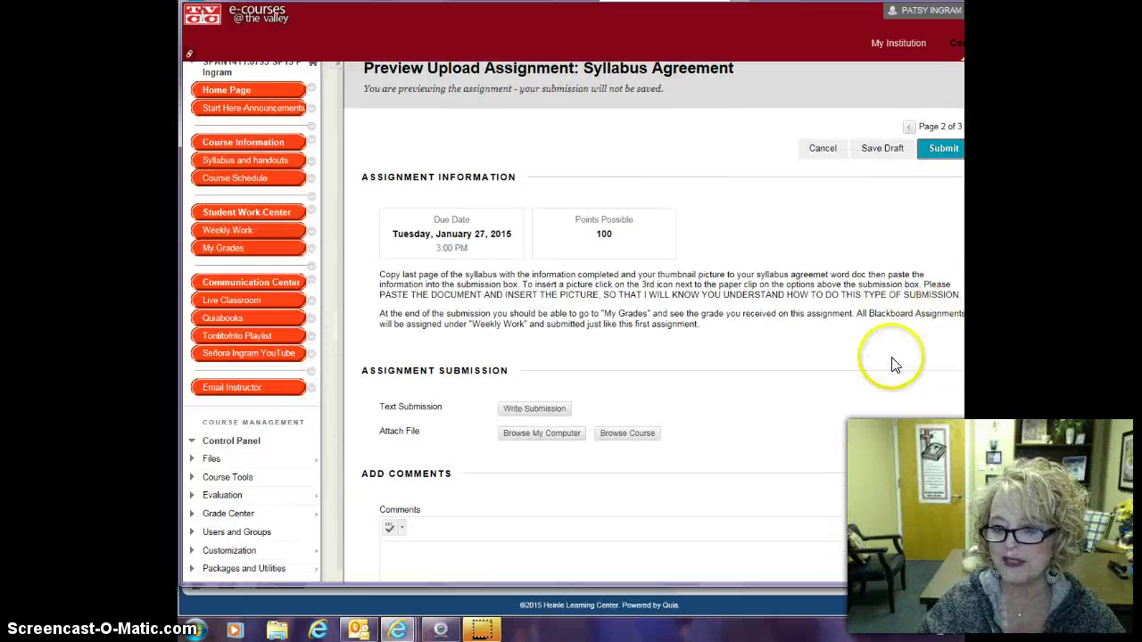
pyautogui.scroll(3, 895, 364)
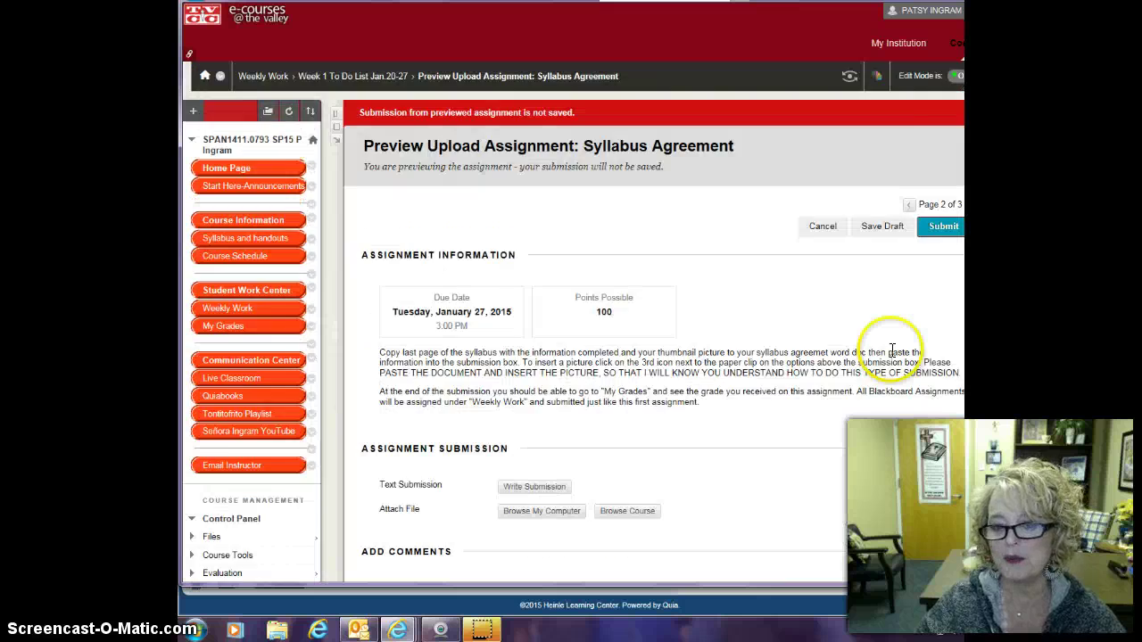
# Step: Open the Word document on 10 Tips for Creating Successful PowerPoint Presentations from the Sp1411 folder in the Documents library
pyautogui.scroll(-2, 895, 361)
pyautogui.scroll(1, 895, 361)
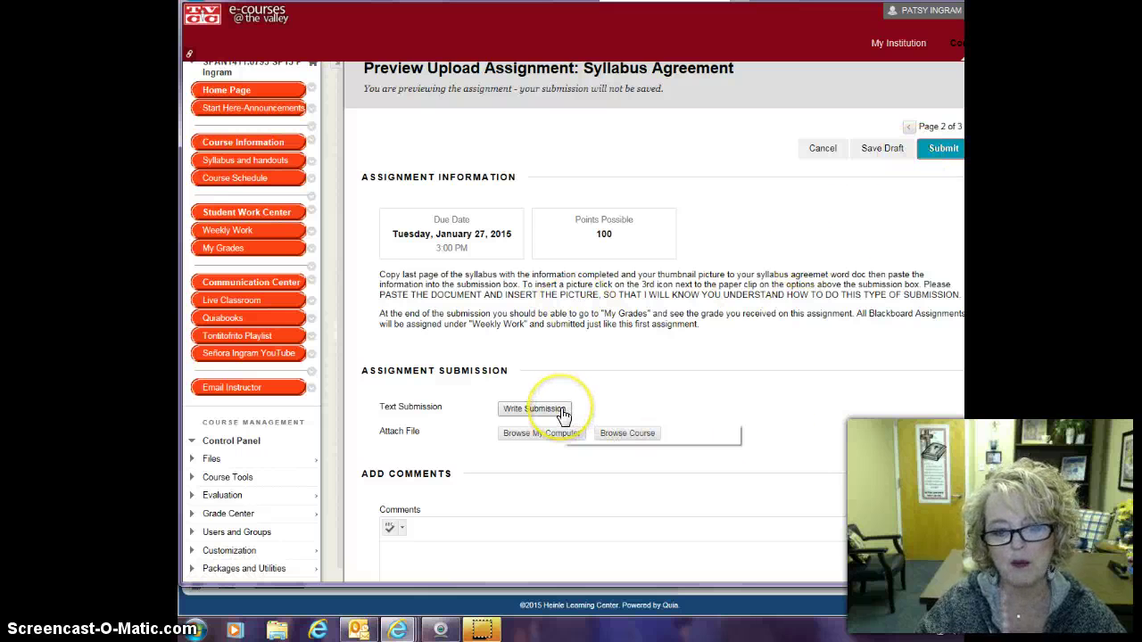
pyautogui.scroll(-2, 570, 487)
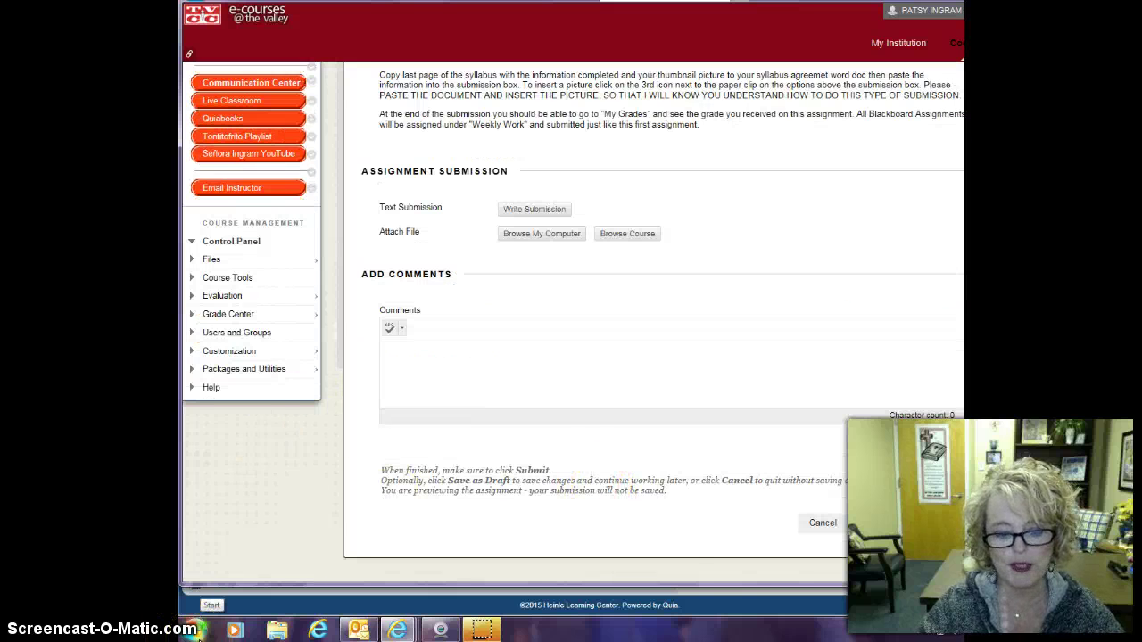
pyautogui.click(194, 630)
pyautogui.click(582, 352)
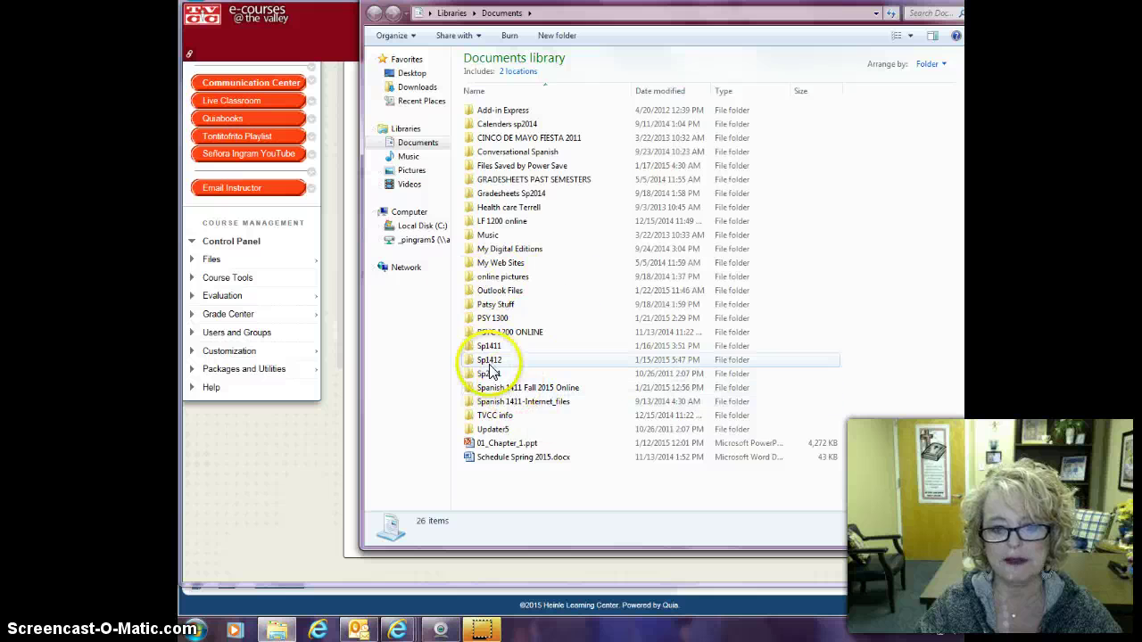
pyautogui.doubleClick(492, 352)
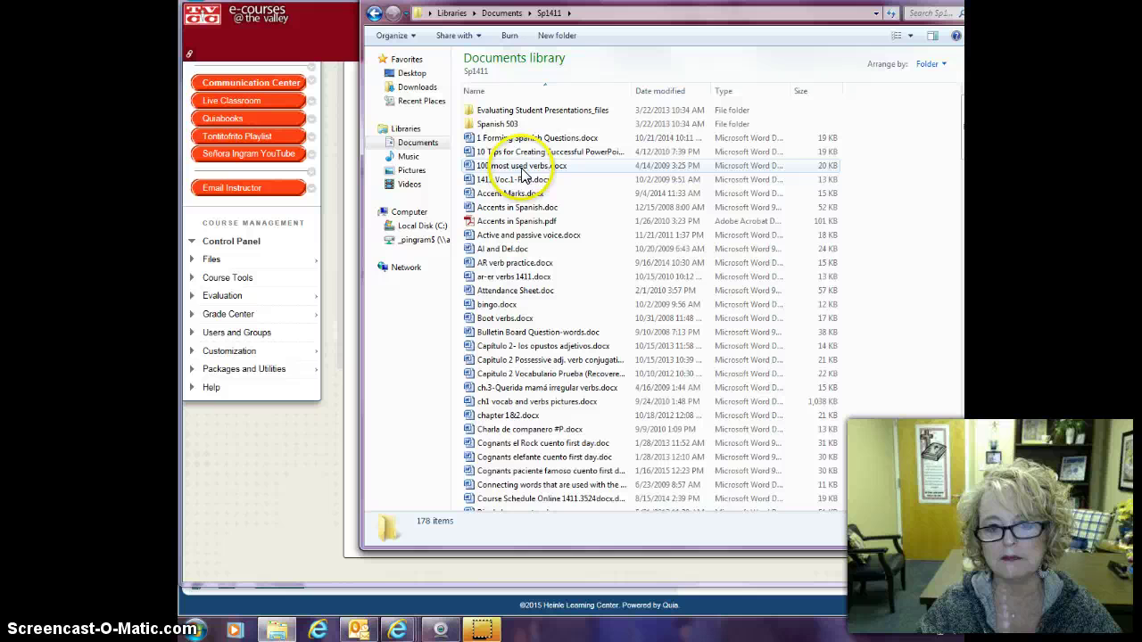
pyautogui.click(536, 151)
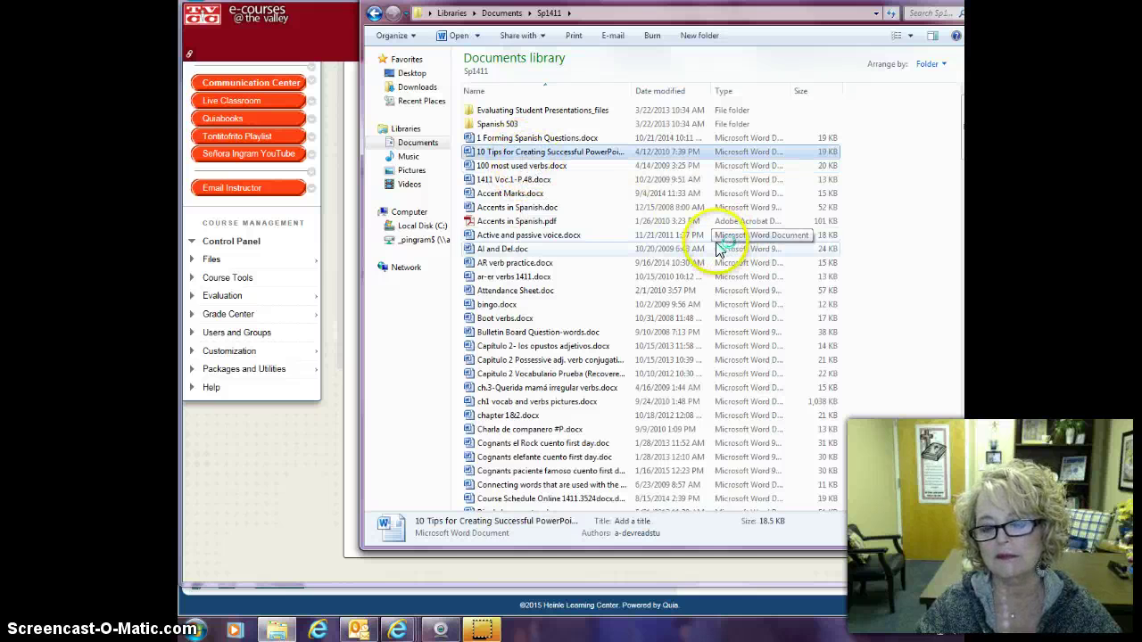
pyautogui.press('Return')
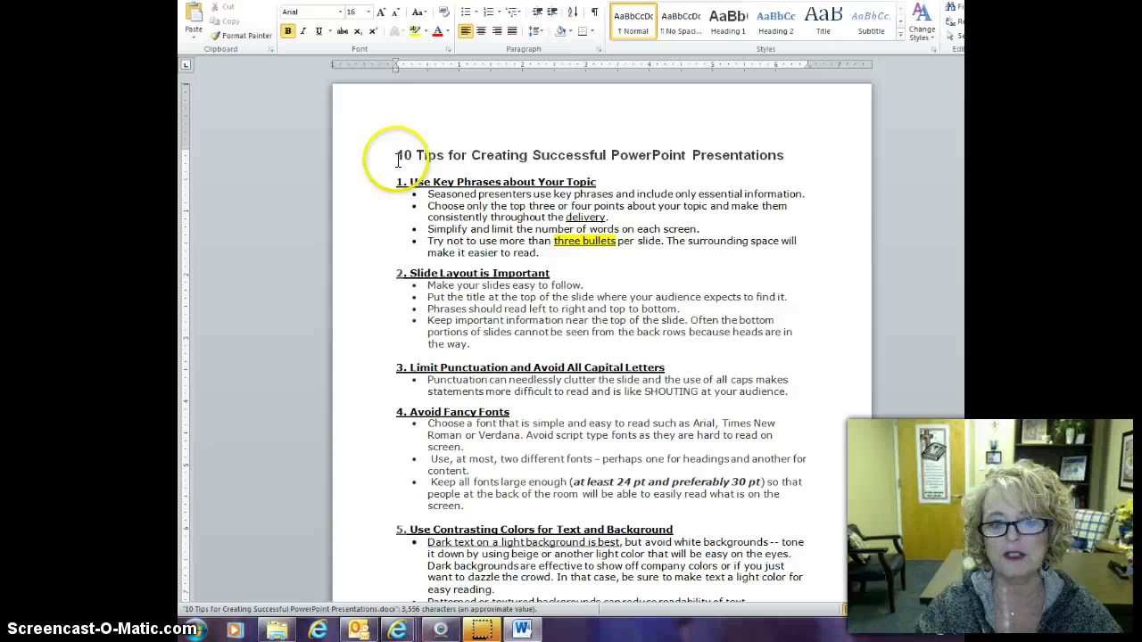
# Step: Copy the document's text from the title through most of the third tip, ending before "audience"
pyautogui.moveTo(395, 155); pyautogui.dragTo(736, 385)
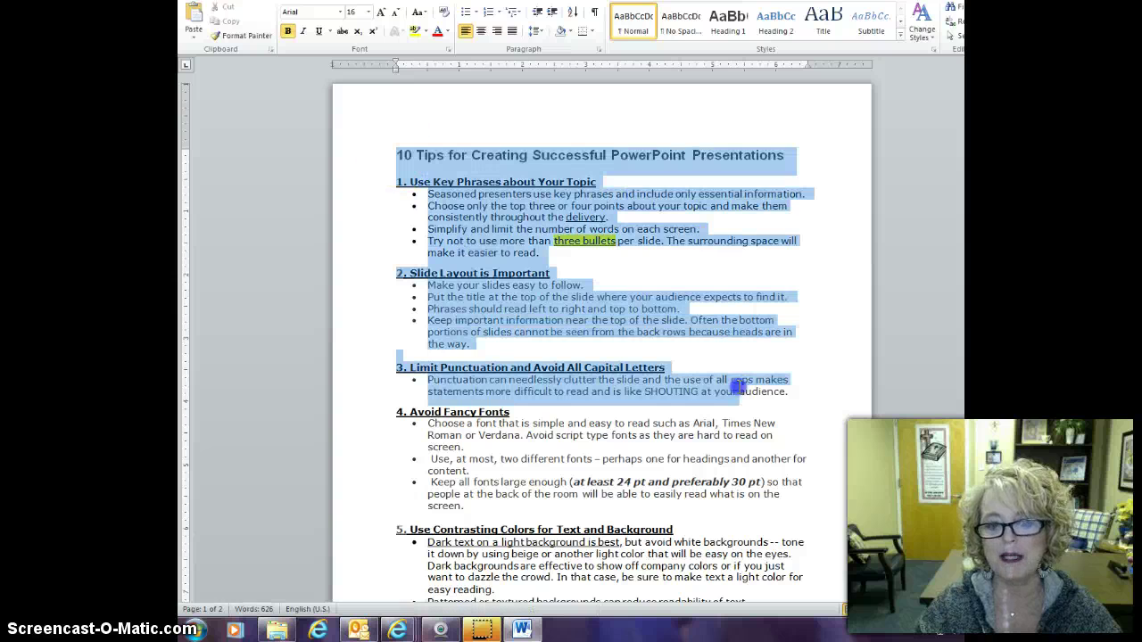
pyautogui.rightClick(571, 302)
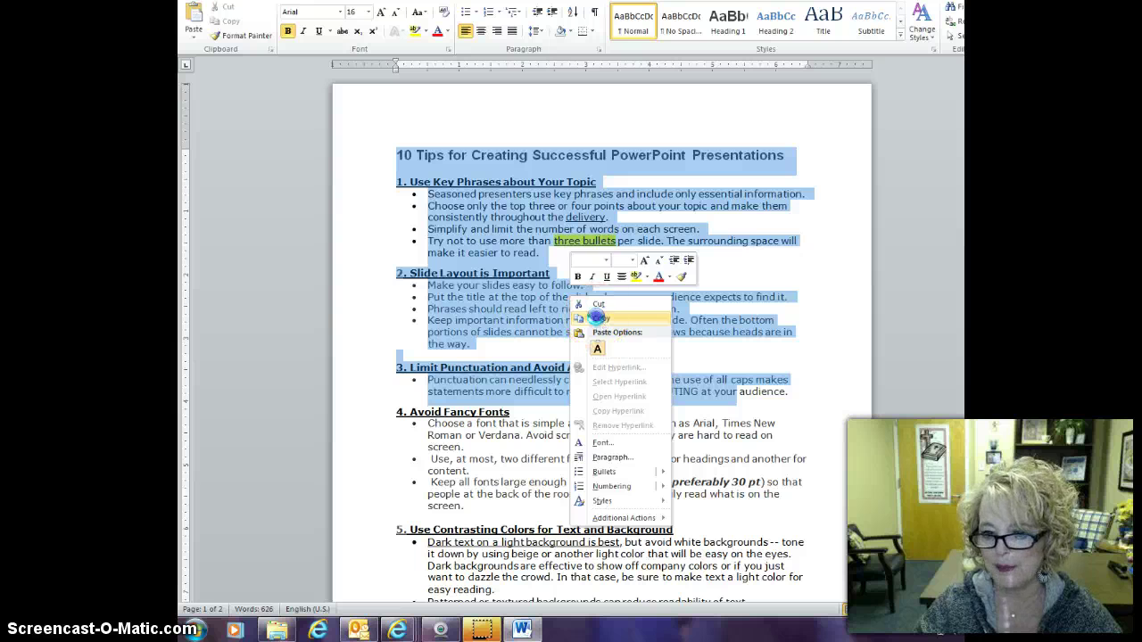
pyautogui.click(595, 319)
# Step: Switch back to the Syllabus Agreement browser window and paste the copied text into the assignment's comments, allowing clipboard access
pyautogui.moveTo(398, 630)
pyautogui.mouseDown()
pyautogui.moveTo(331, 615)
pyautogui.moveTo(319, 632)
pyautogui.moveTo(398, 632)
pyautogui.mouseUp()
pyautogui.moveTo(401, 632)
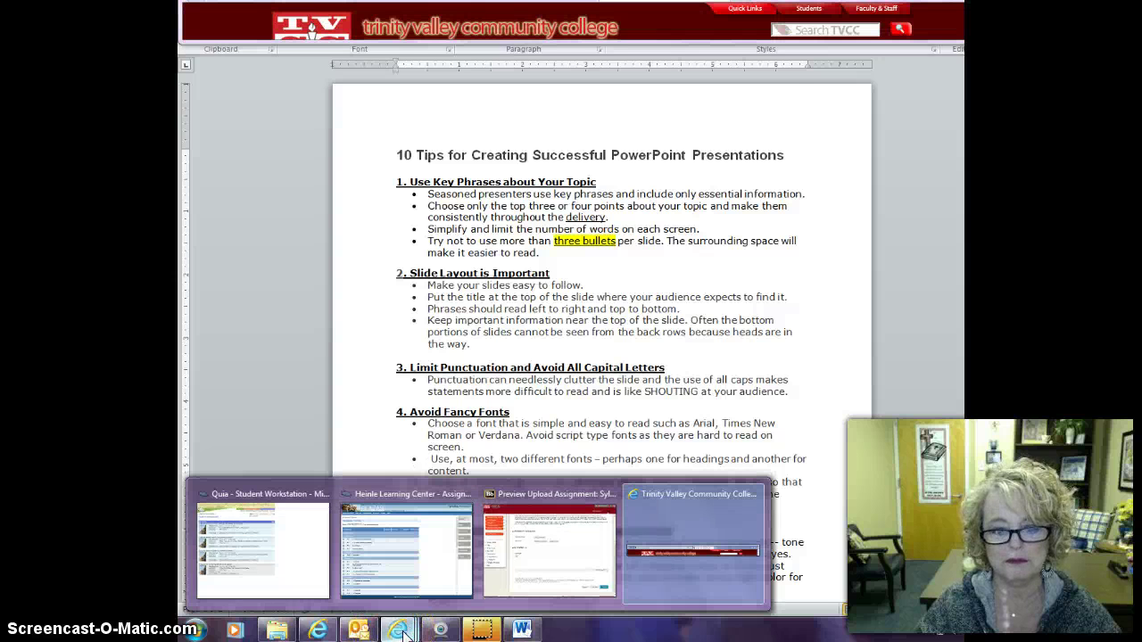
pyautogui.click(591, 566)
pyautogui.click(404, 358)
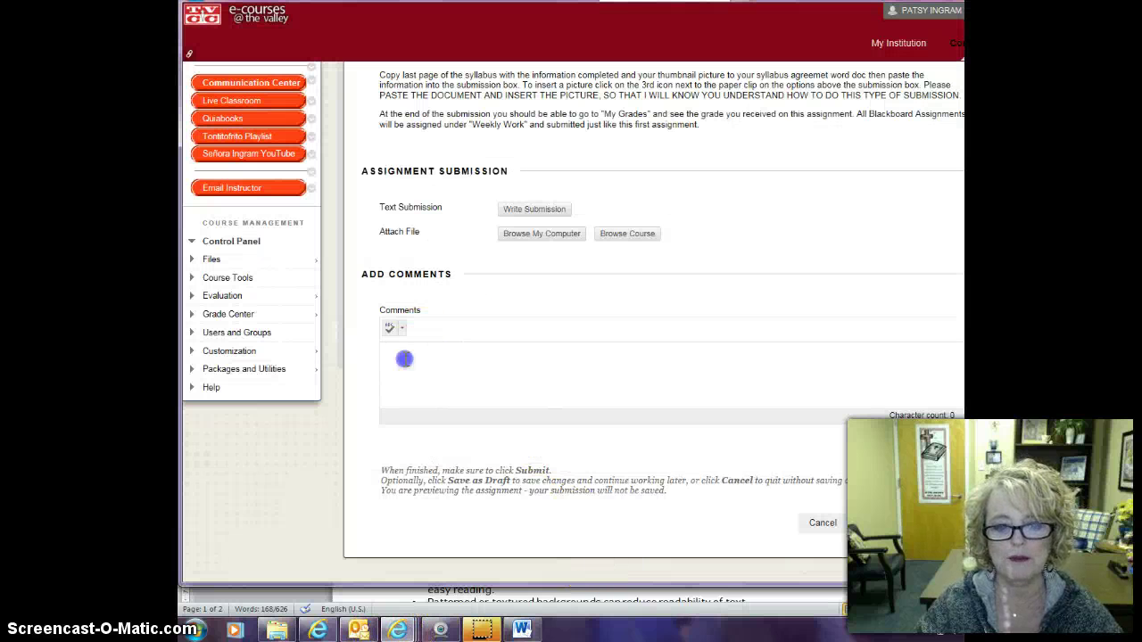
pyautogui.rightClick(398, 355)
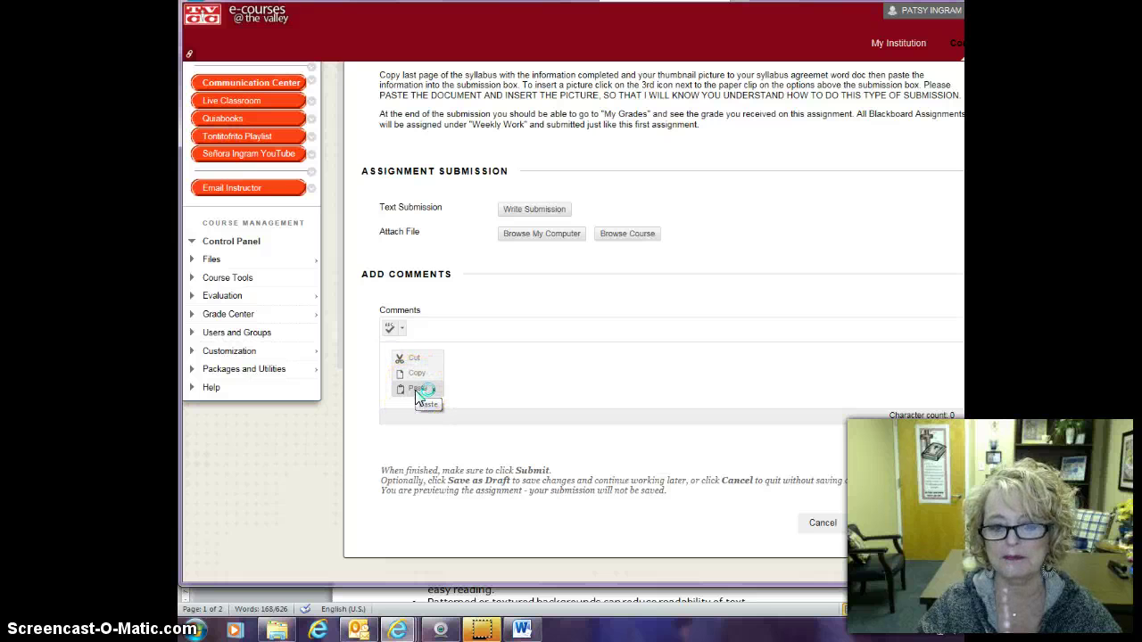
pyautogui.click(415, 391)
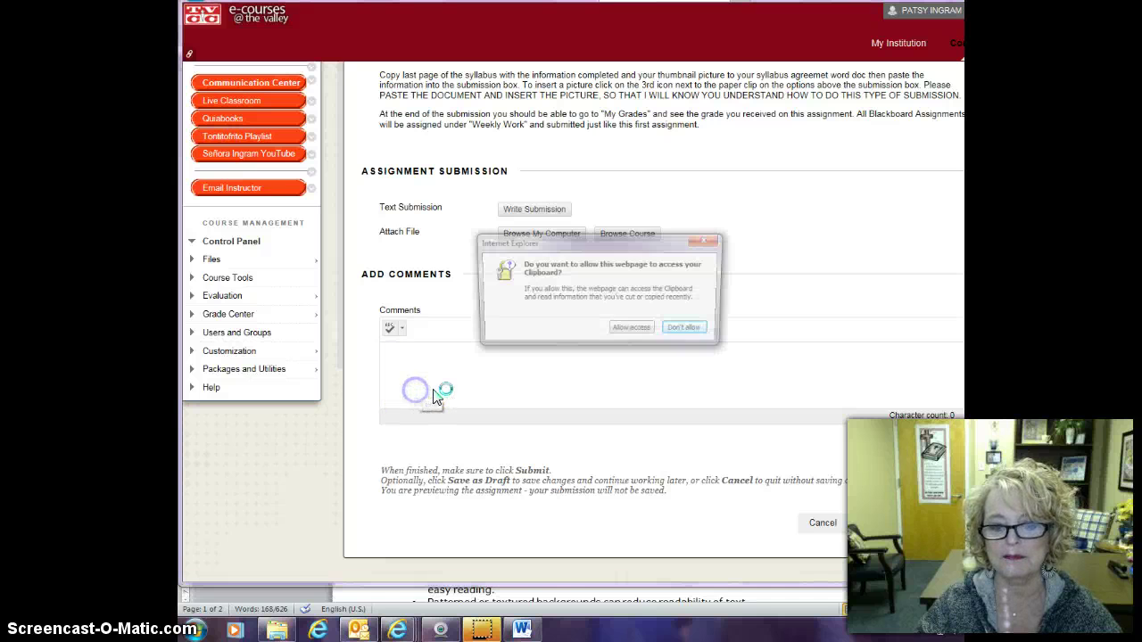
pyautogui.click(635, 331)
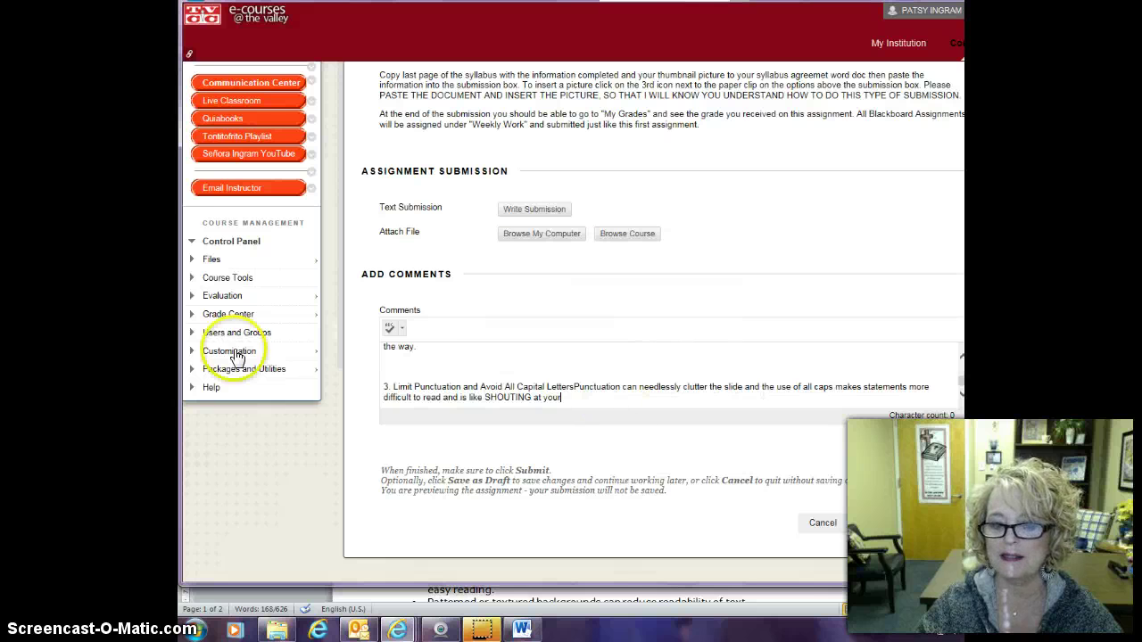
# Step: Check the pasted text in the comments and submit the Syllabus Agreement assignment
pyautogui.scroll(2, 670, 352)
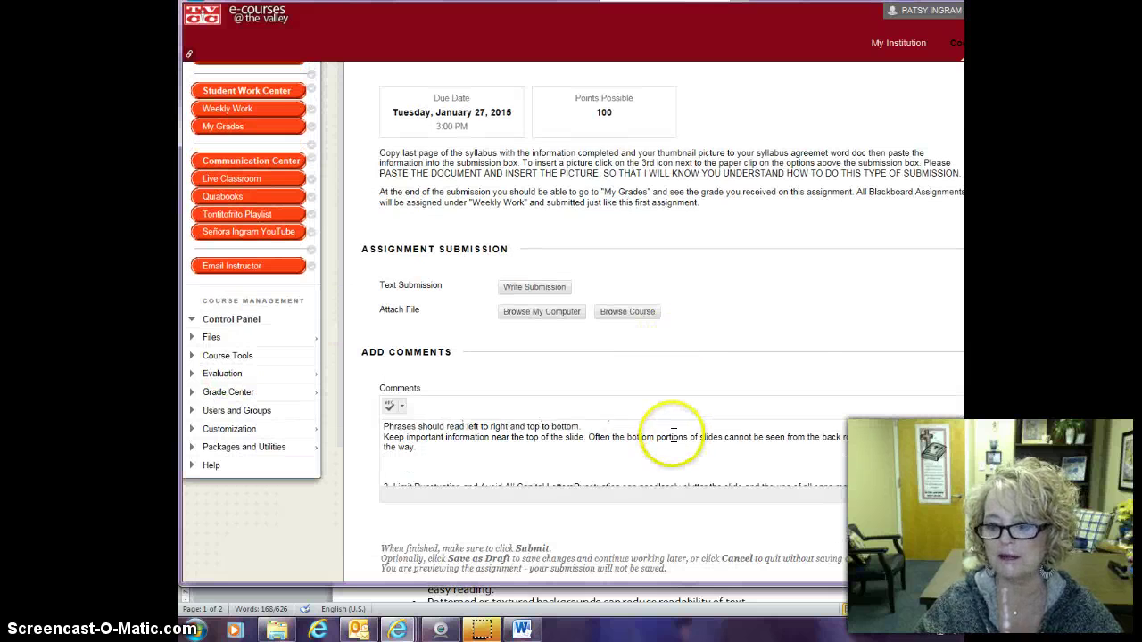
pyautogui.scroll(-2, 683, 420)
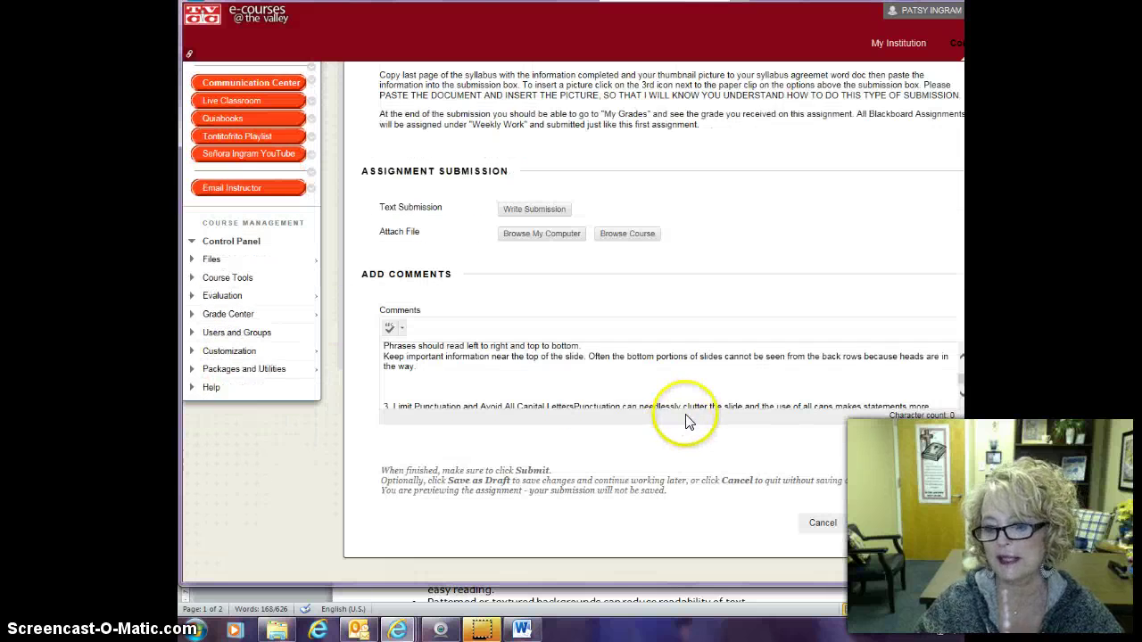
pyautogui.click(941, 526)
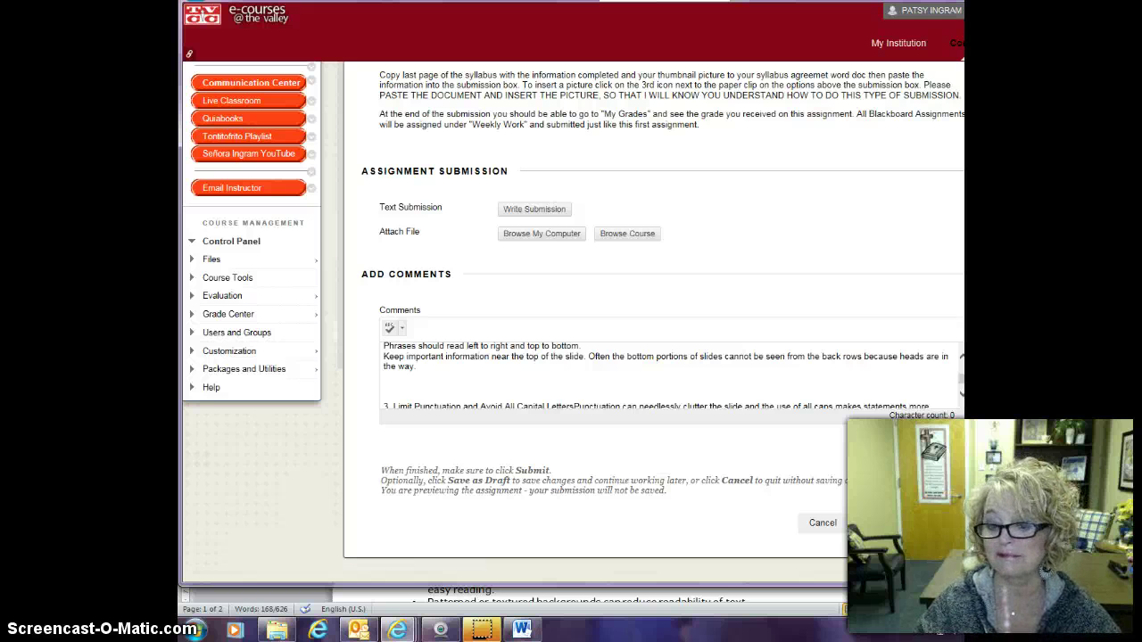